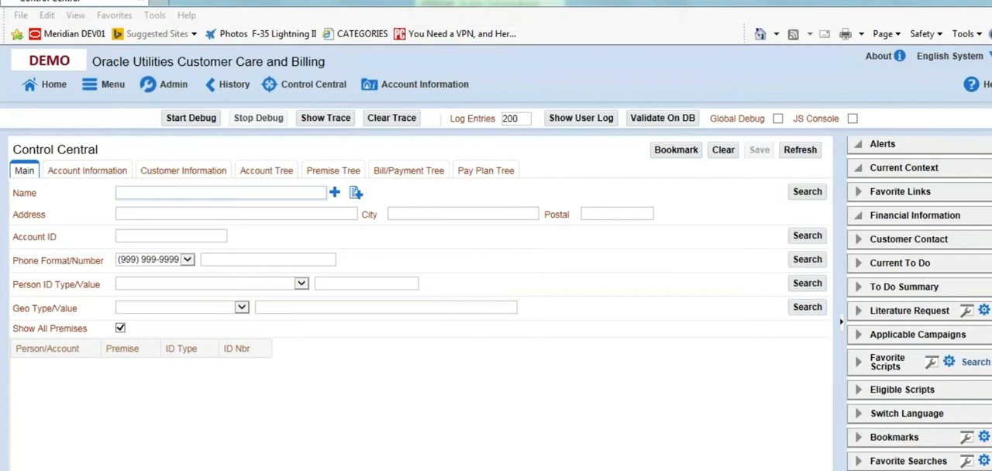
Start a META Recorder recording with the test plan template code SS.RES.NEWCUST01
{"action": "left_click", "coordinate": [876, 376]}
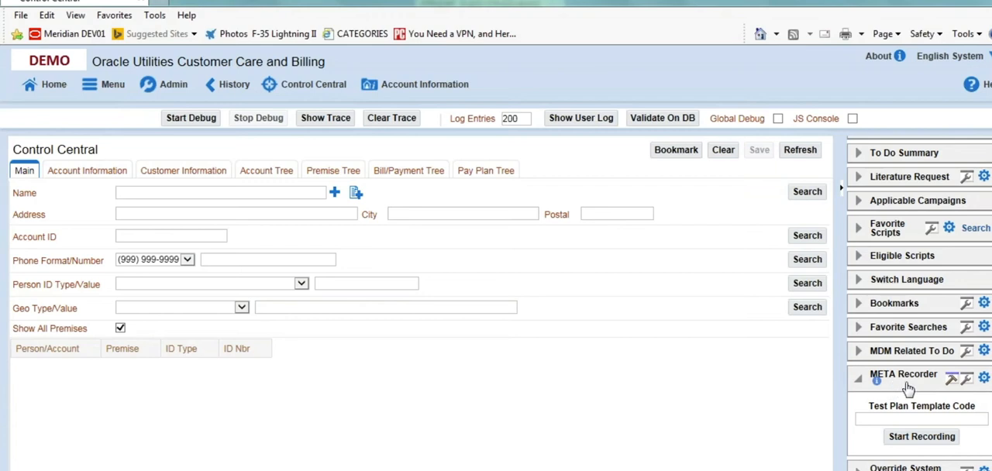
{"action": "left_click", "coordinate": [921, 420]}
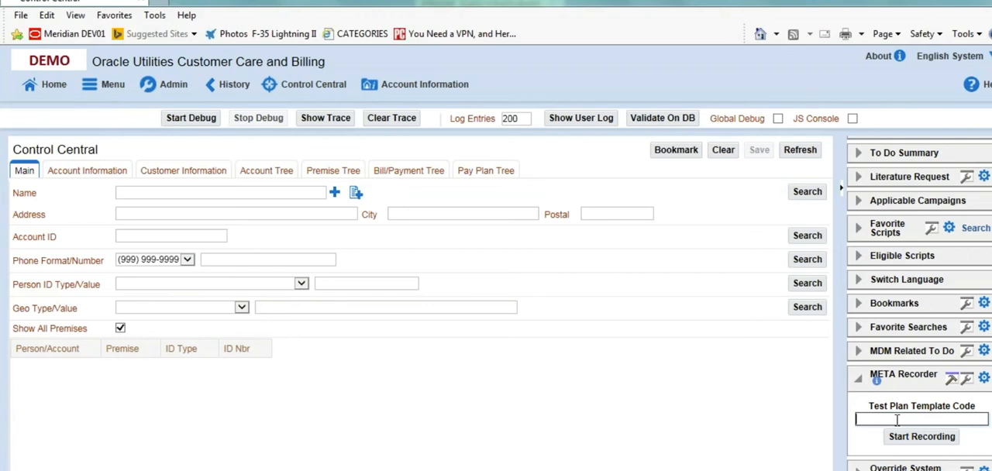
{"action": "type", "text": "SS.RES.NEWCUST"}
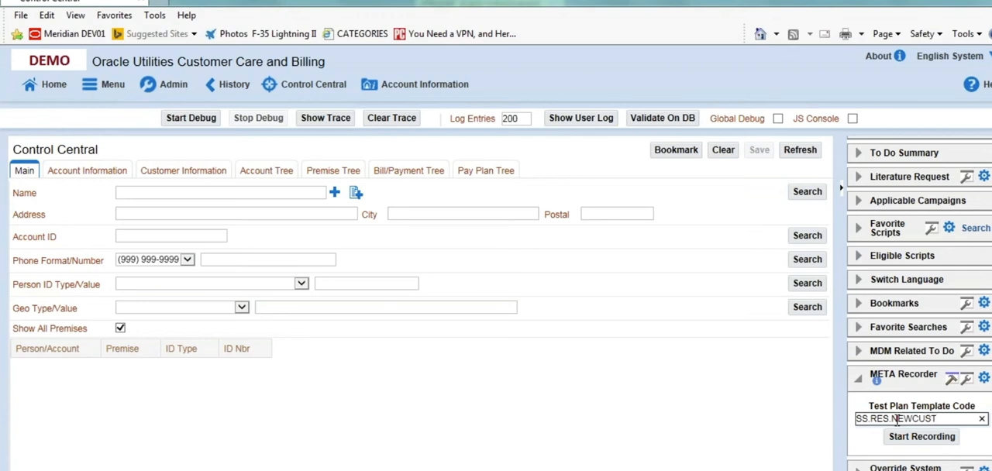
{"action": "type", "text": "01"}
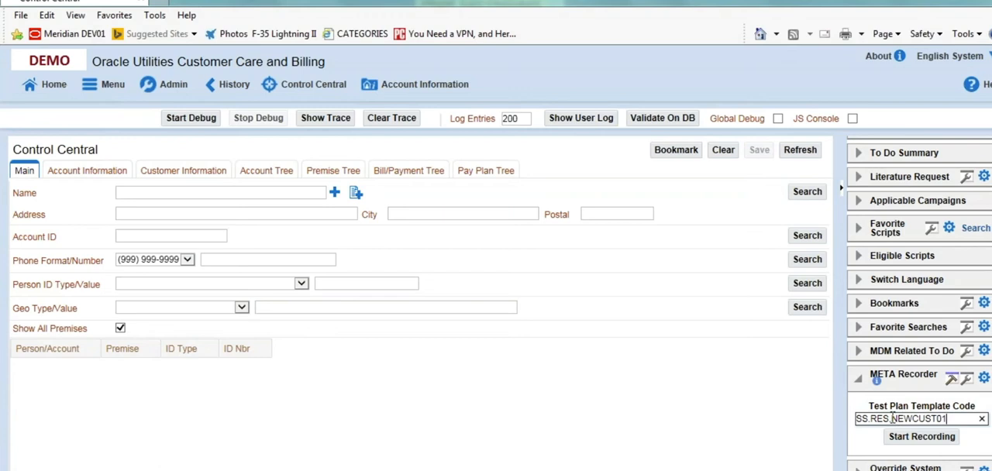
{"action": "left_click", "coordinate": [928, 438]}
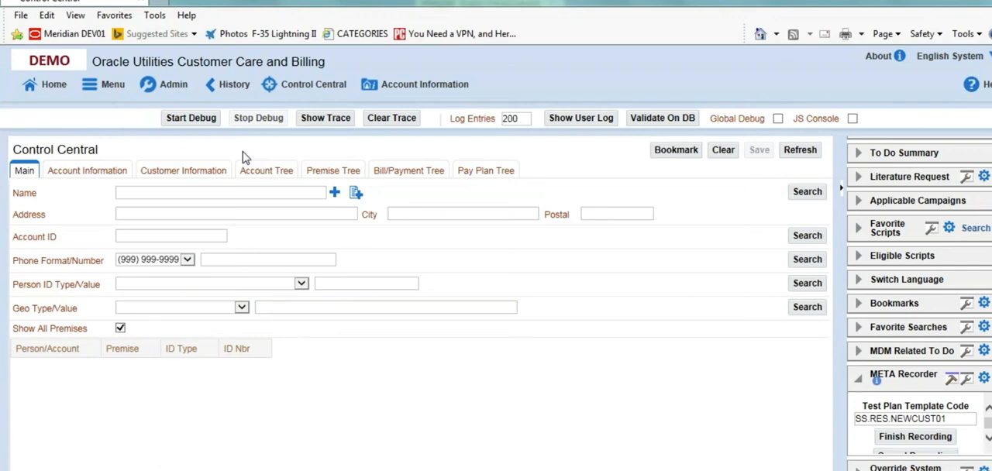
Enter the new customer's name in Control Central and begin adding that customer as a person
{"action": "left_click", "coordinate": [196, 193]}
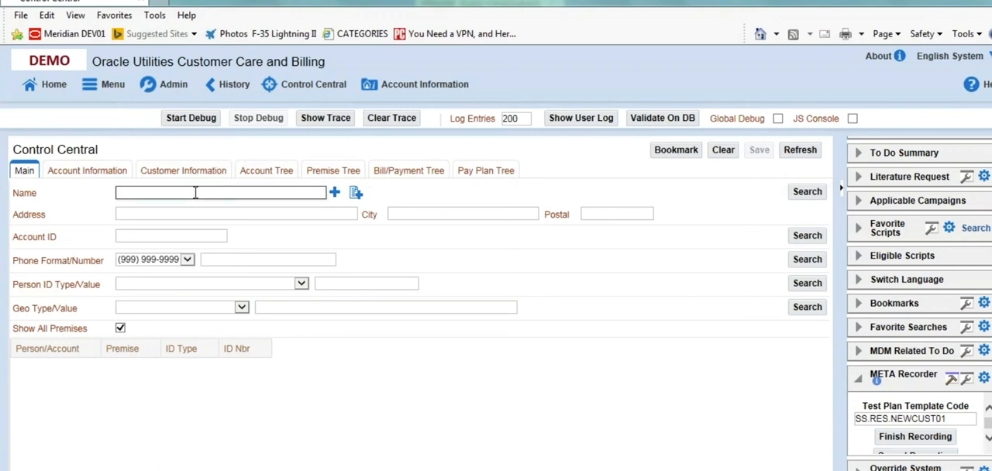
{"action": "type", "text": "a"}
{"action": "key", "text": "BackSpace"}
{"action": "type", "text": "Alexander"}
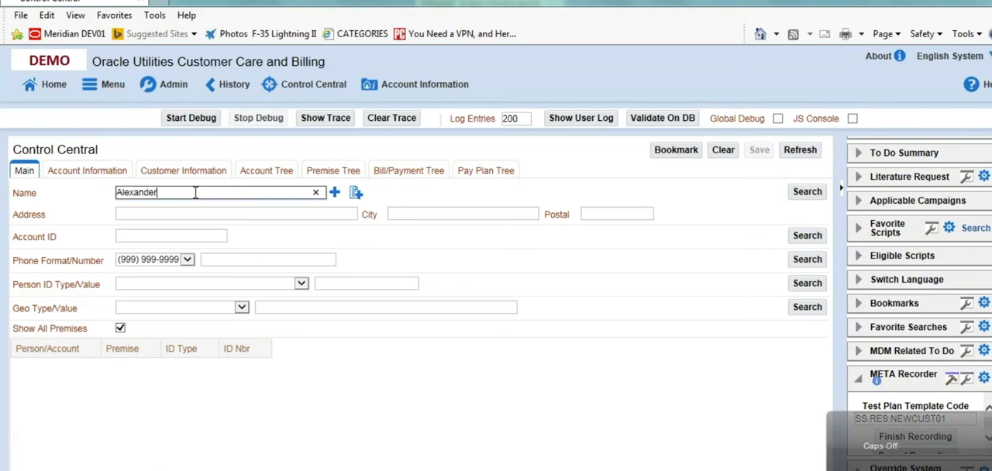
{"action": "type", "text": ",Sta"}
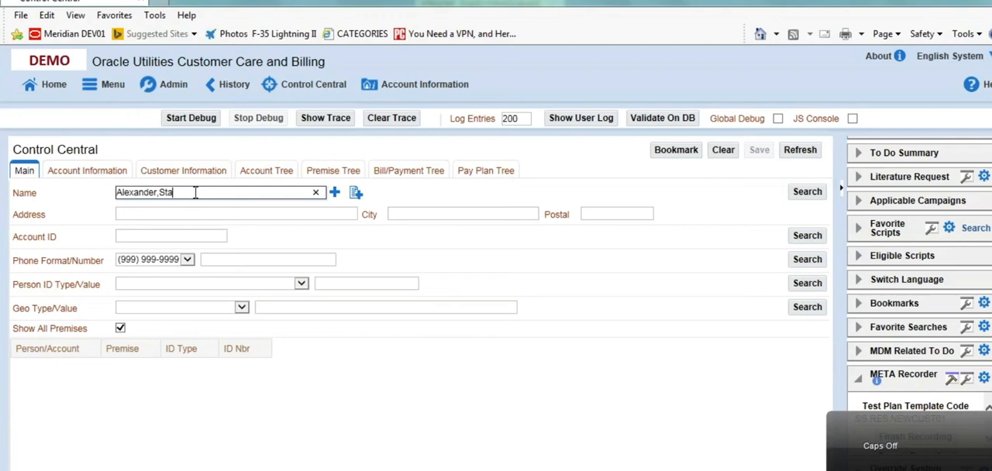
{"action": "type", "text": "rt New"}
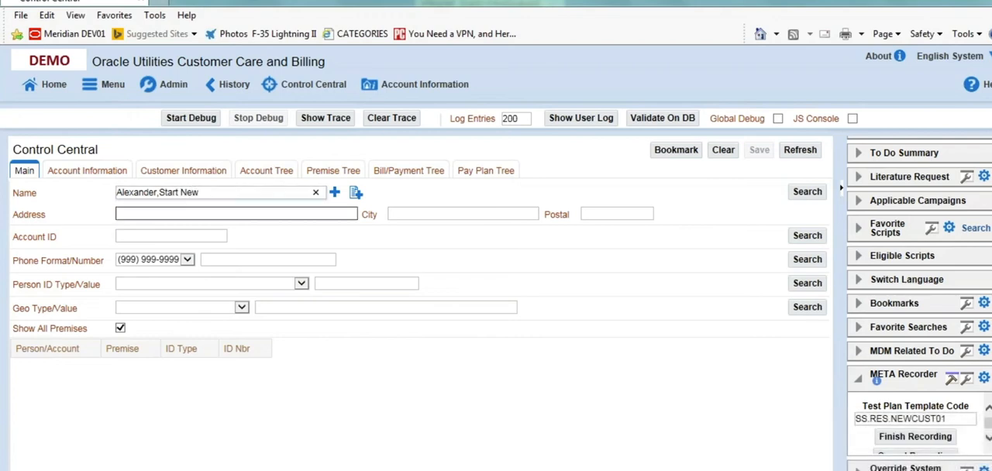
{"action": "left_click", "coordinate": [333, 193]}
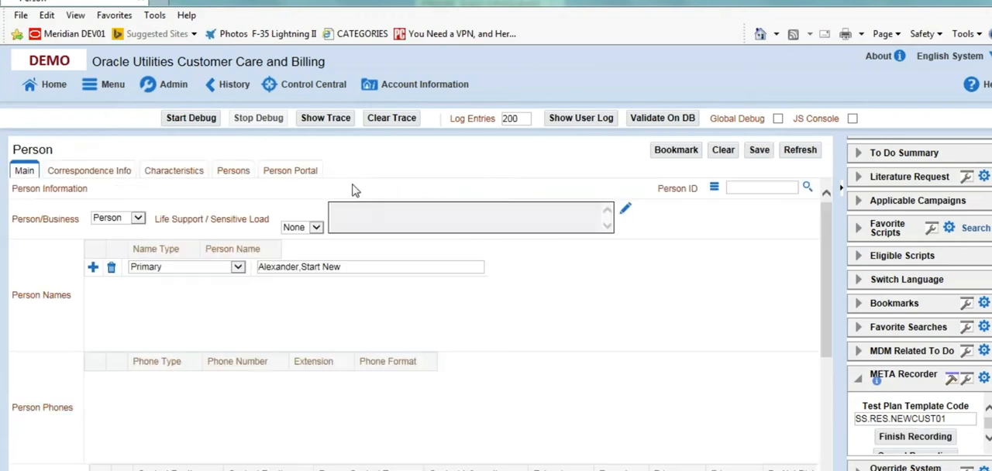
Add a Cell Phone entry with the customer's phone number to the person's phones
{"action": "left_click_drag", "start_coordinate": [826, 254], "coordinate": [827, 327]}
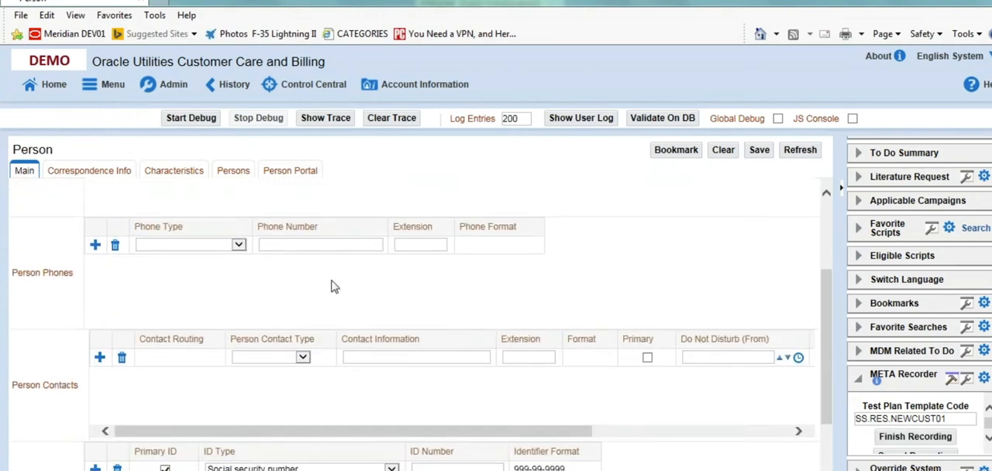
{"action": "left_click", "coordinate": [237, 245]}
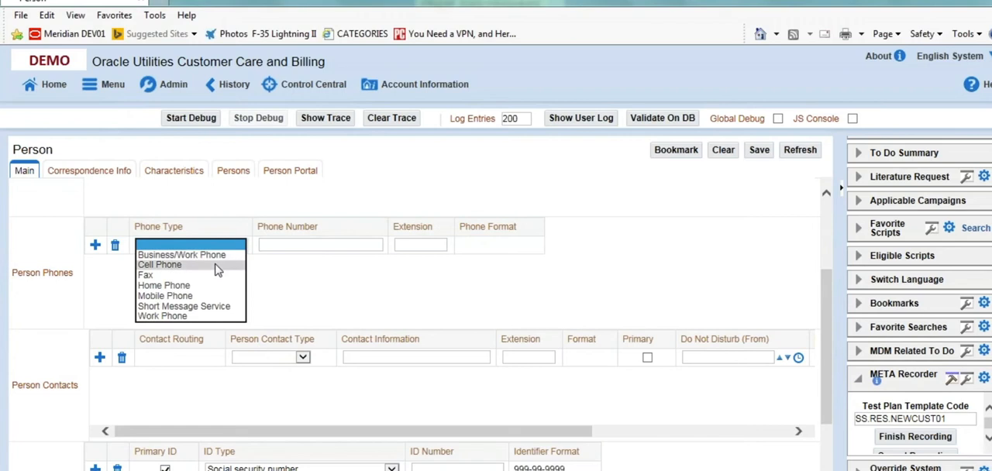
{"action": "left_click", "coordinate": [224, 265]}
{"action": "left_click", "coordinate": [285, 245]}
{"action": "key", "text": "Tab"}
Enter the customer's nine-digit social security number as the primary ID and save the person record
{"action": "left_click", "coordinate": [442, 466]}
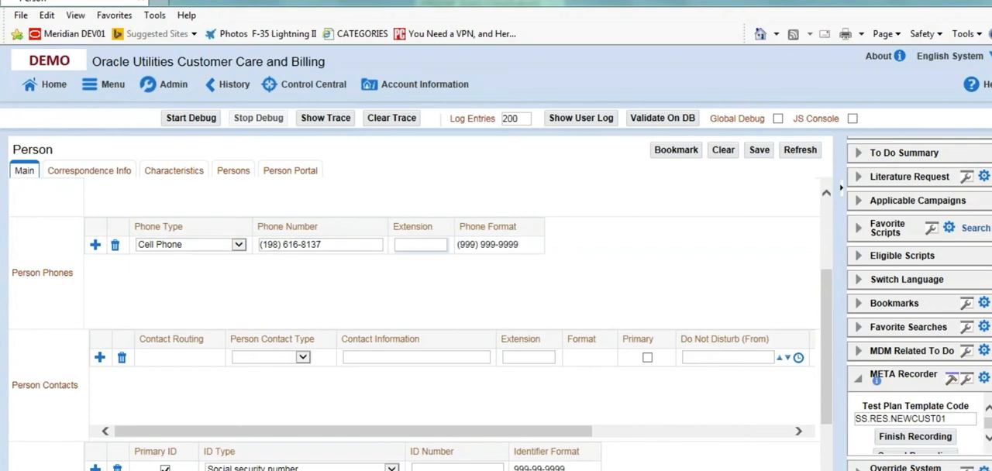
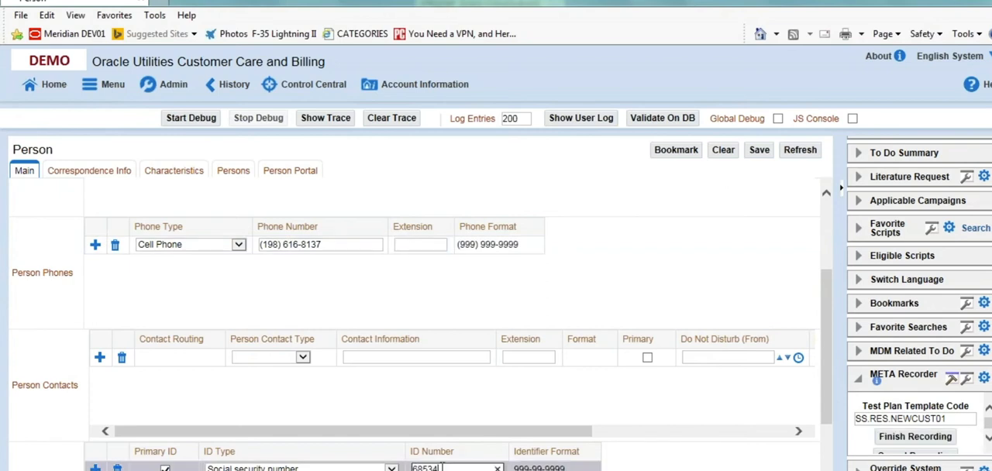
{"action": "scroll", "coordinate": [443, 468], "scroll_direction": "down", "scroll_amount": 1}
{"action": "left_click", "coordinate": [458, 428]}
{"action": "left_click", "coordinate": [457, 407]}
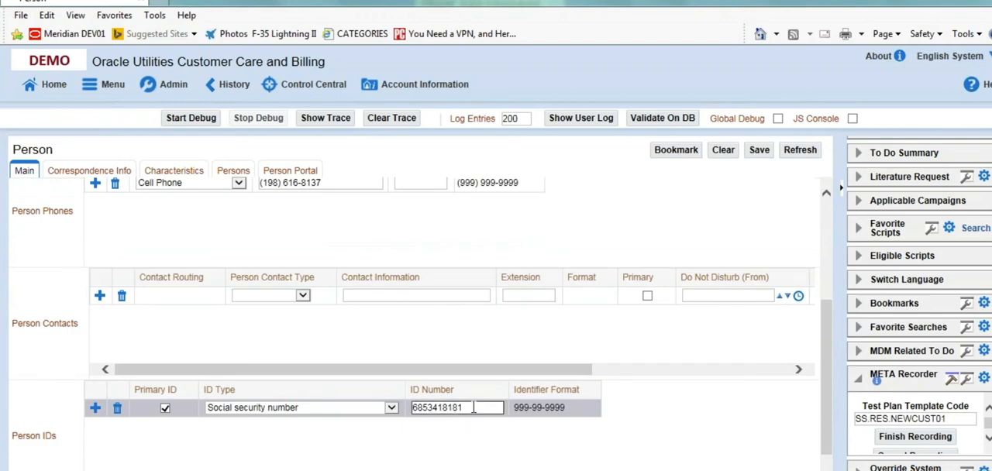
{"action": "key", "text": "BackSpace"}
{"action": "left_click", "coordinate": [826, 333]}
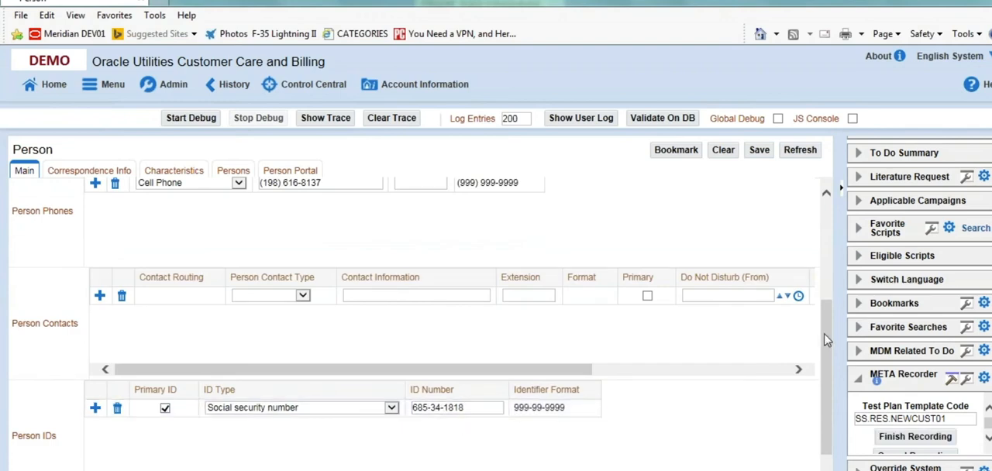
{"action": "left_click_drag", "start_coordinate": [826, 331], "coordinate": [826, 342]}
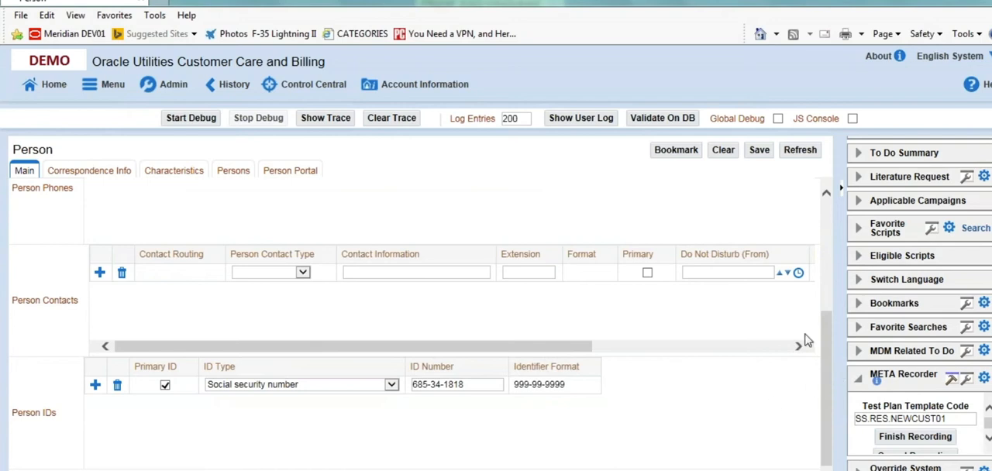
{"action": "left_click", "coordinate": [759, 152]}
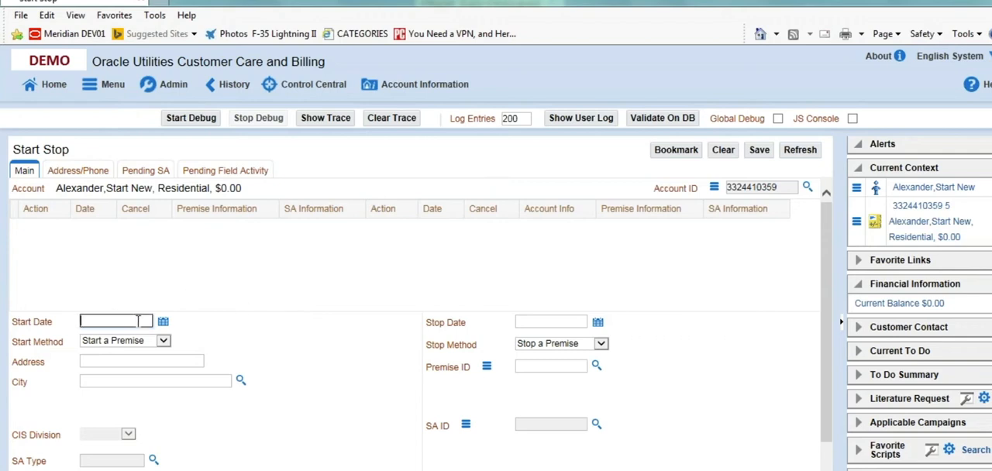
Set the service start date to 06-27-2019 on the Start Stop page
{"action": "type", "text": "6-27-2019"}
{"action": "key", "text": "Tab"}
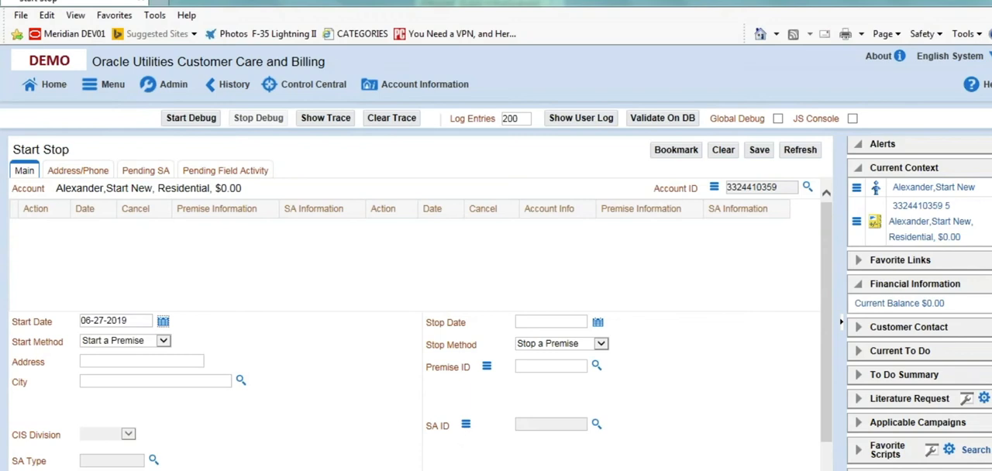
Copy a premise ID from the sticky notes and use it in the premise search to fill in the start address
{"action": "left_click", "coordinate": [496, 469]}
{"action": "double_click", "coordinate": [497, 9]}
{"action": "key", "text": "ctrl+c"}
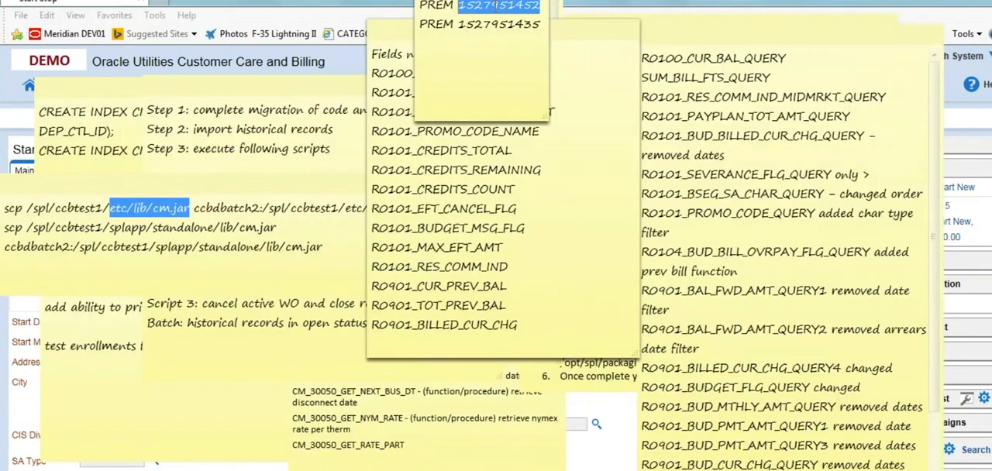
{"action": "key", "text": "alt+Tab"}
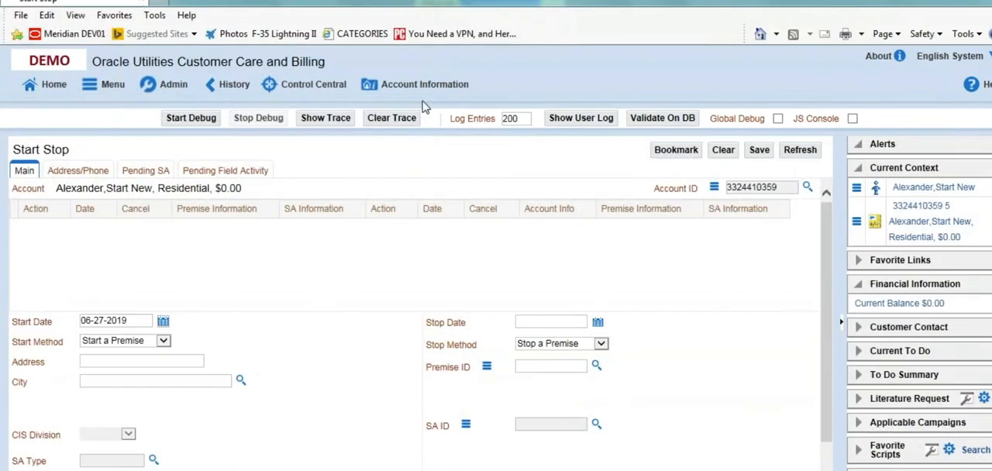
{"action": "left_click", "coordinate": [240, 382]}
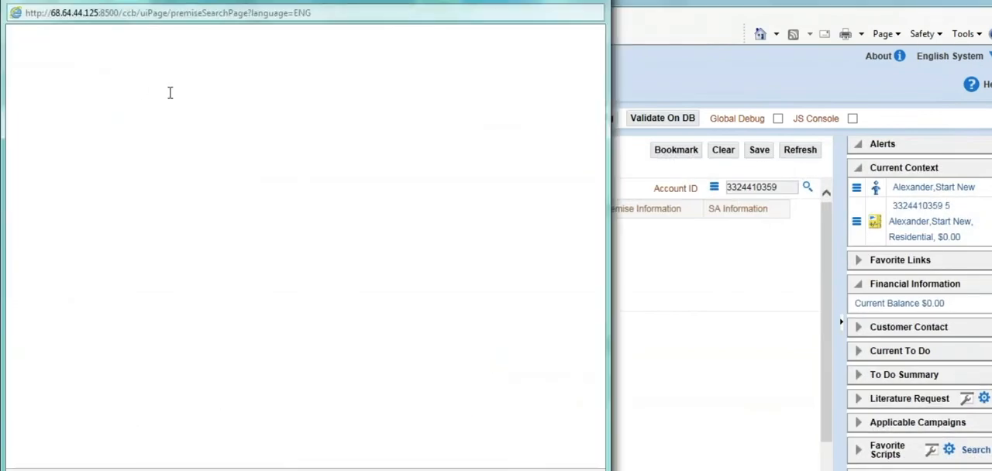
{"action": "left_click", "coordinate": [126, 99]}
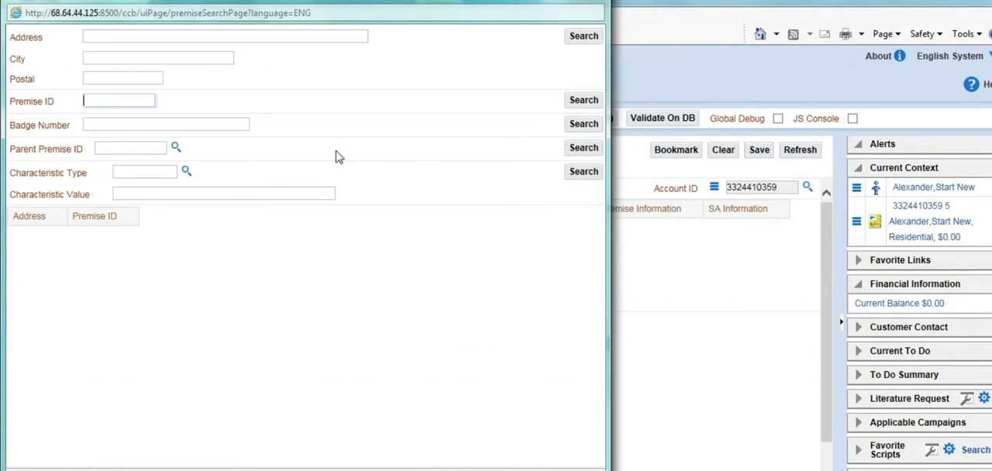
{"action": "key", "text": "ctrl+v"}
{"action": "left_click", "coordinate": [583, 100]}
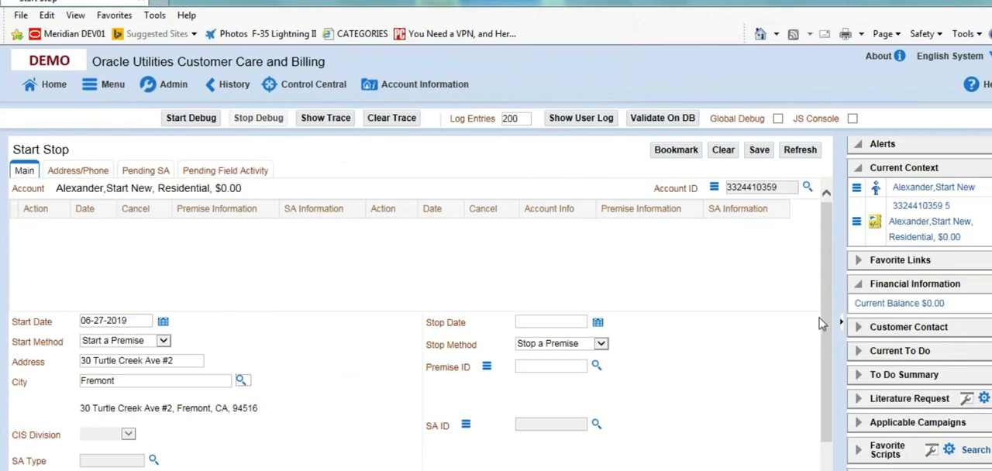
Start the E-RES service agreement, entering the requester's name and choosing the NO SEASON start option
{"action": "scroll", "coordinate": [821, 341], "scroll_direction": "down", "scroll_amount": 1}
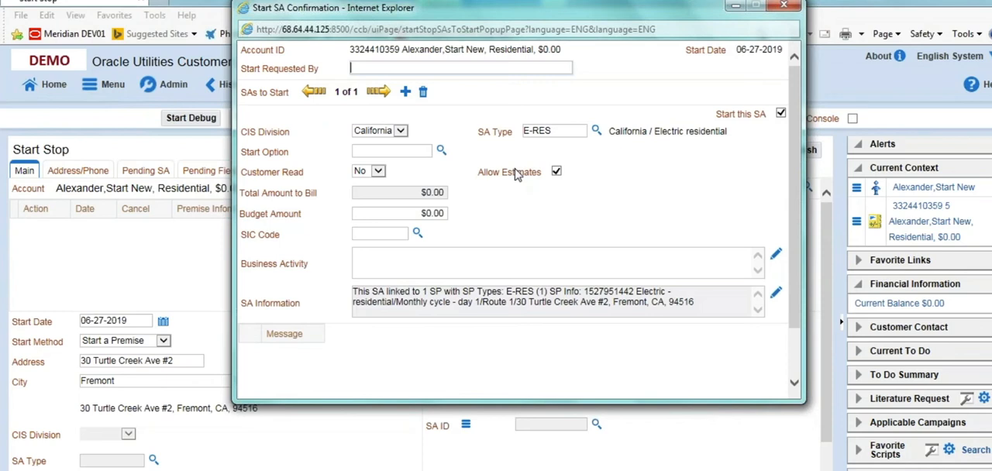
{"action": "type", "text": "Lincoln"}
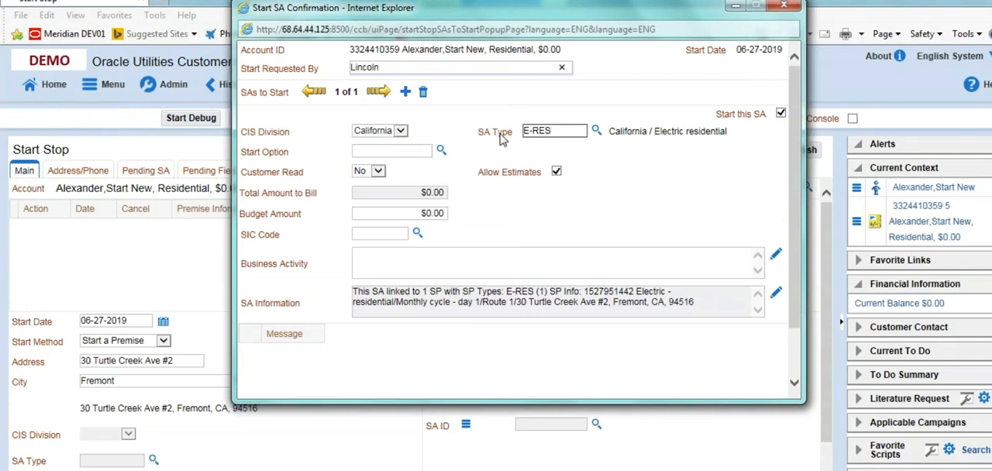
{"action": "left_click", "coordinate": [440, 152]}
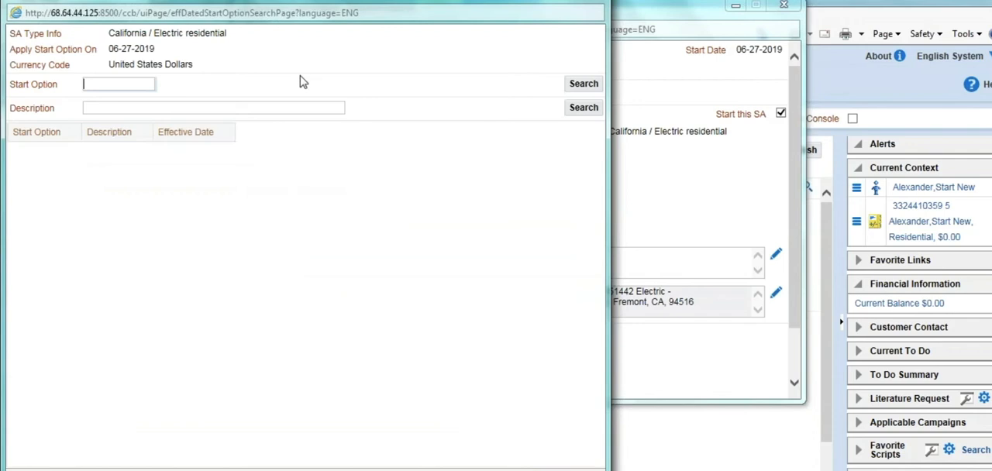
{"action": "left_click", "coordinate": [68, 187]}
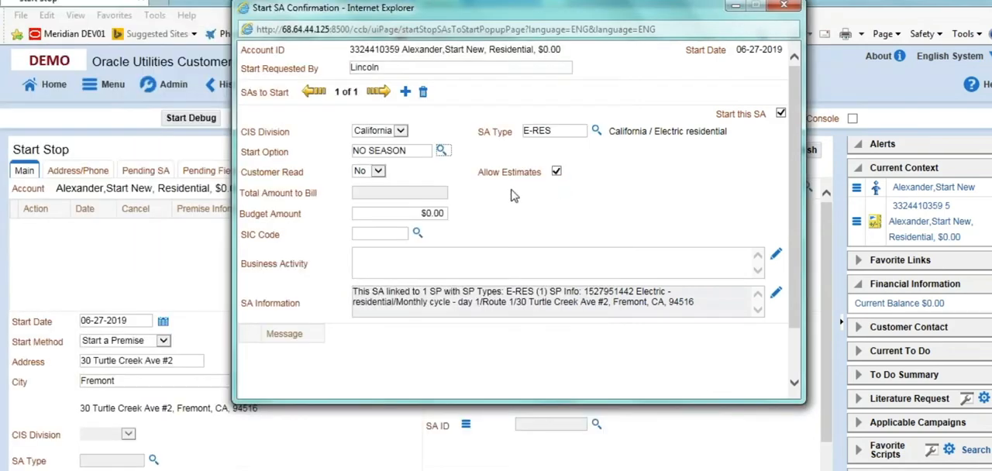
{"action": "scroll", "coordinate": [792, 155], "scroll_direction": "down", "scroll_amount": 2}
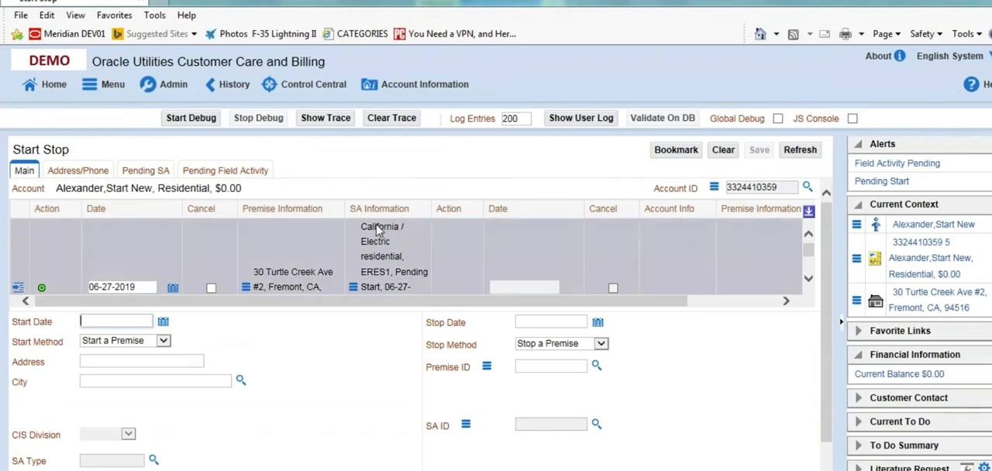
Expand the Start Stop grid to show the full service entry, and finish the META recording to save the test plan template
{"action": "left_click", "coordinate": [808, 214]}
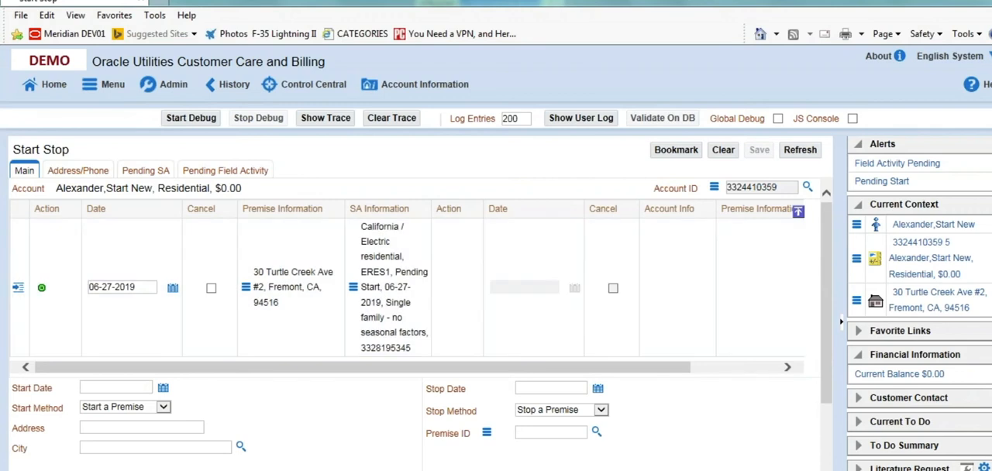
{"action": "scroll", "coordinate": [919, 310], "scroll_direction": "down", "scroll_amount": 5}
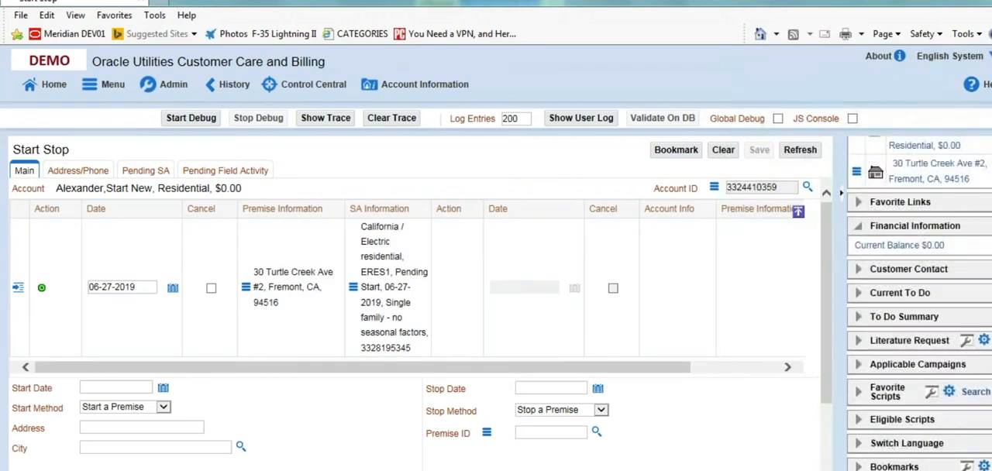
{"action": "scroll", "coordinate": [959, 412], "scroll_direction": "down", "scroll_amount": 3}
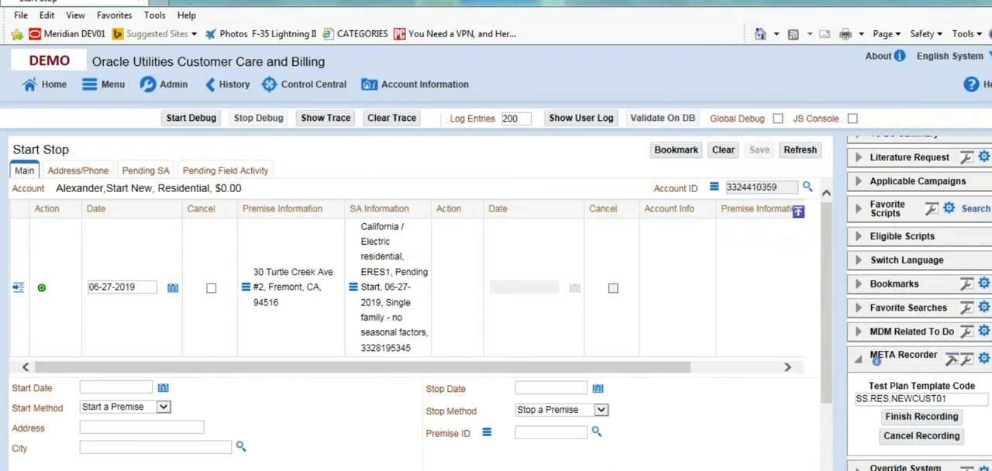
{"action": "left_click", "coordinate": [914, 417]}
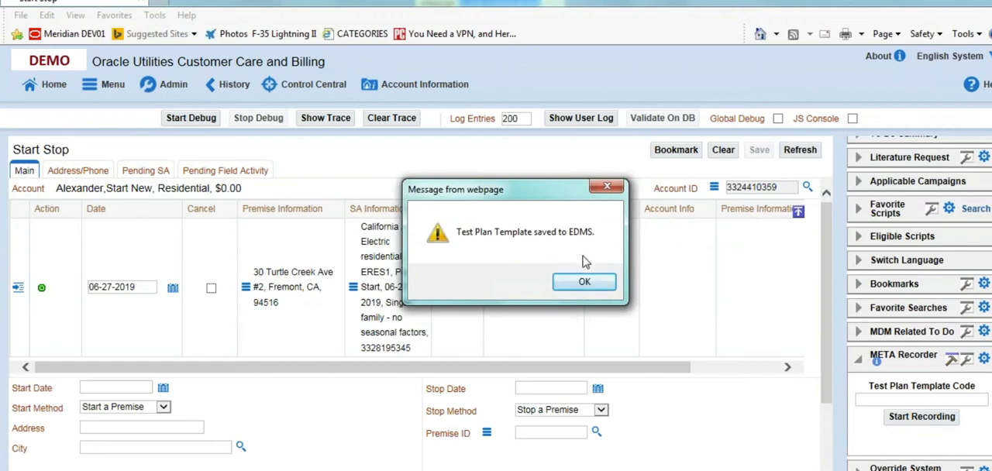
{"action": "left_click", "coordinate": [585, 283]}
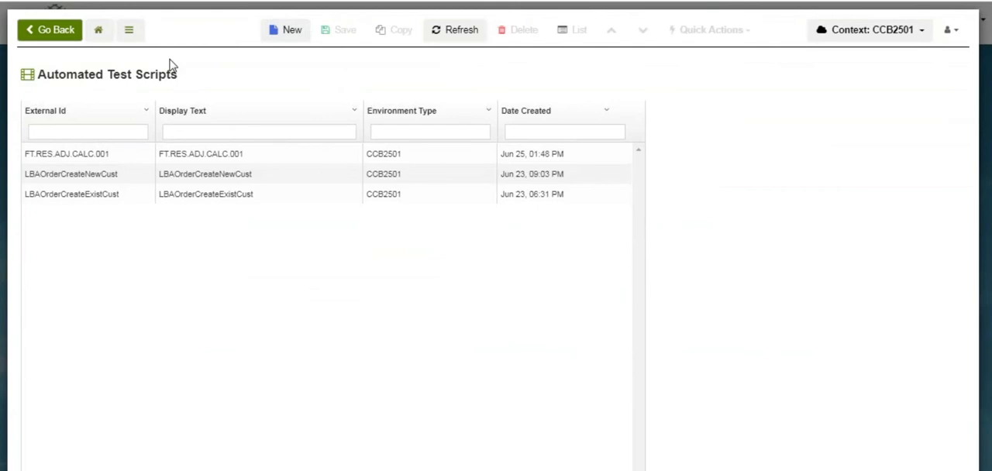
Reload the automated test scripts from META Configuration and open the SS.RES.NEWCUST01 template
{"action": "left_click", "coordinate": [99, 30]}
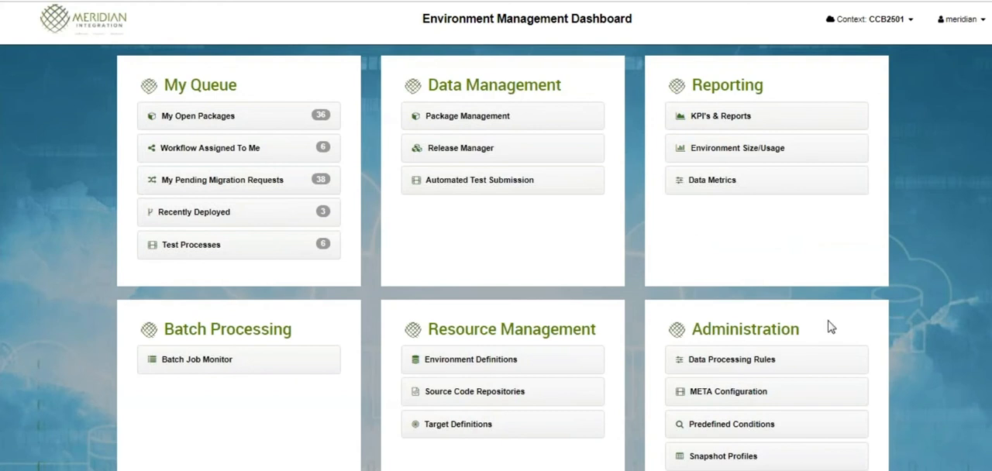
{"action": "scroll", "coordinate": [740, 234], "scroll_direction": "down", "scroll_amount": 2}
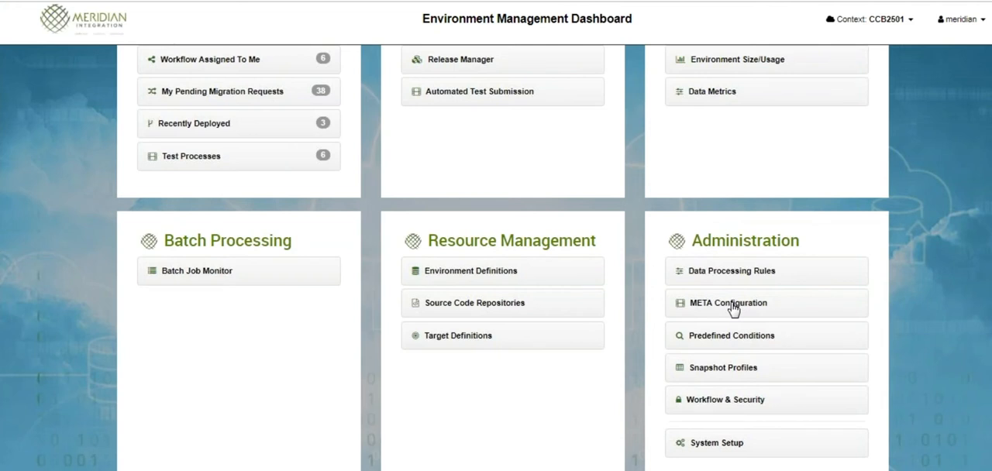
{"action": "left_click", "coordinate": [732, 307]}
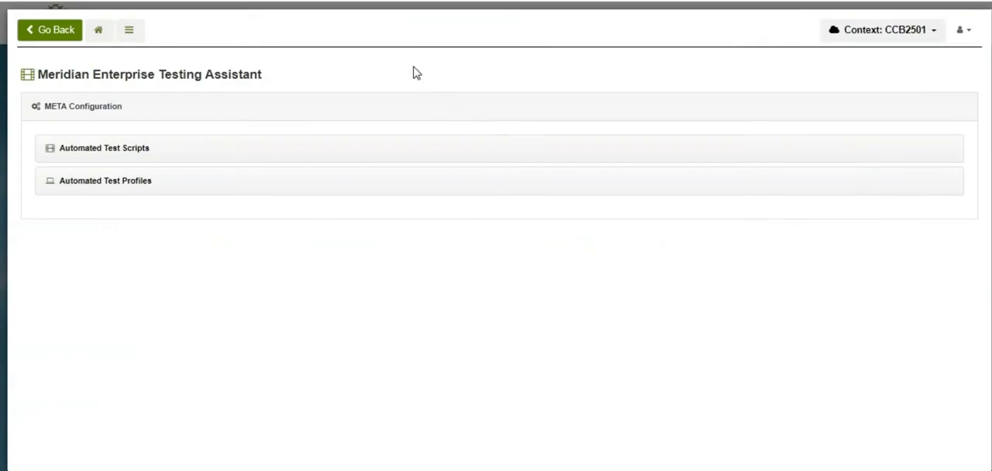
{"action": "left_click", "coordinate": [105, 156]}
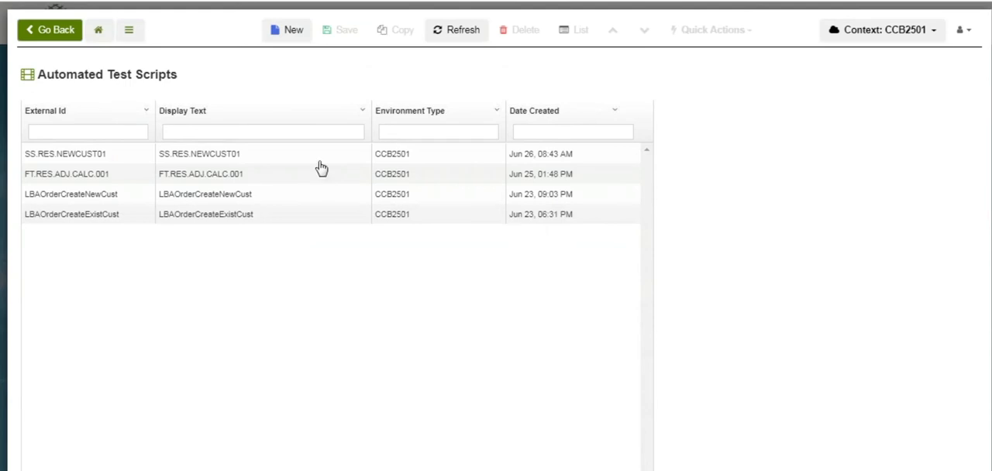
{"action": "left_click", "coordinate": [233, 158]}
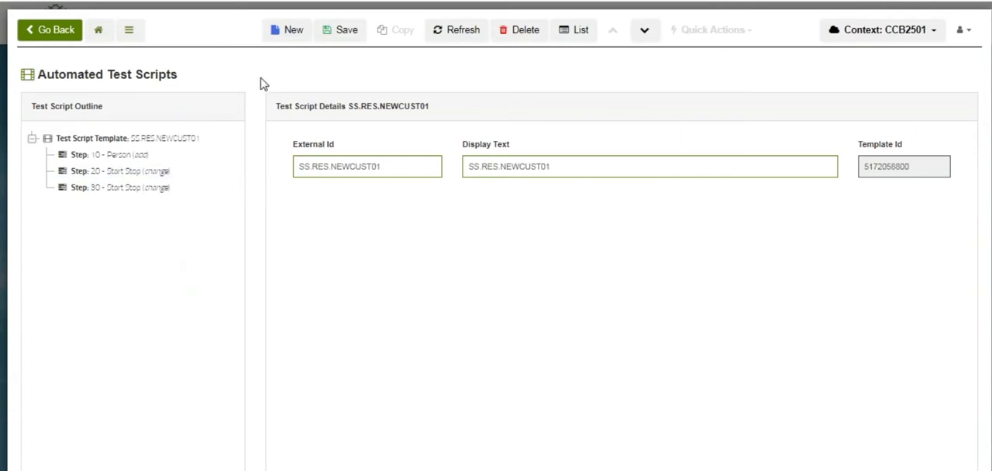
Change the template's display text to "Start Service Residential New Customer" and save the record
{"action": "left_click_drag", "start_coordinate": [545, 166], "coordinate": [455, 166]}
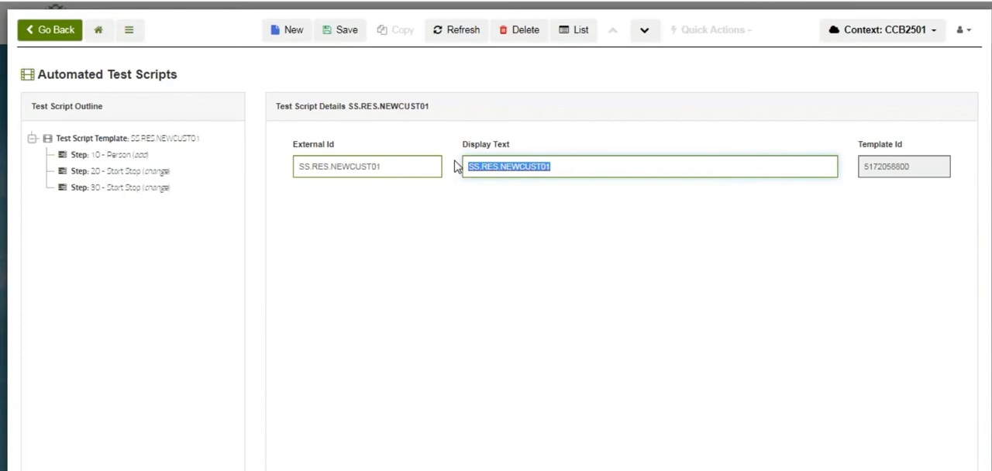
{"action": "type", "text": "S"}
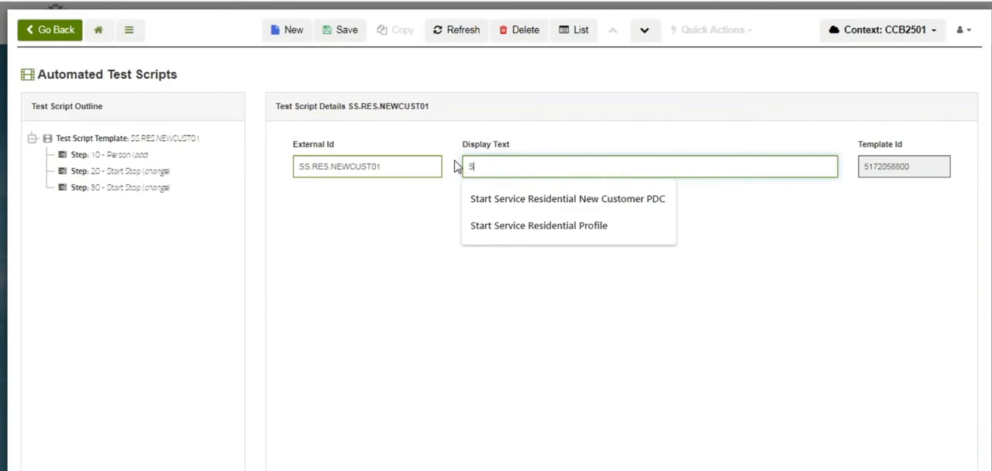
{"action": "left_click", "coordinate": [518, 229]}
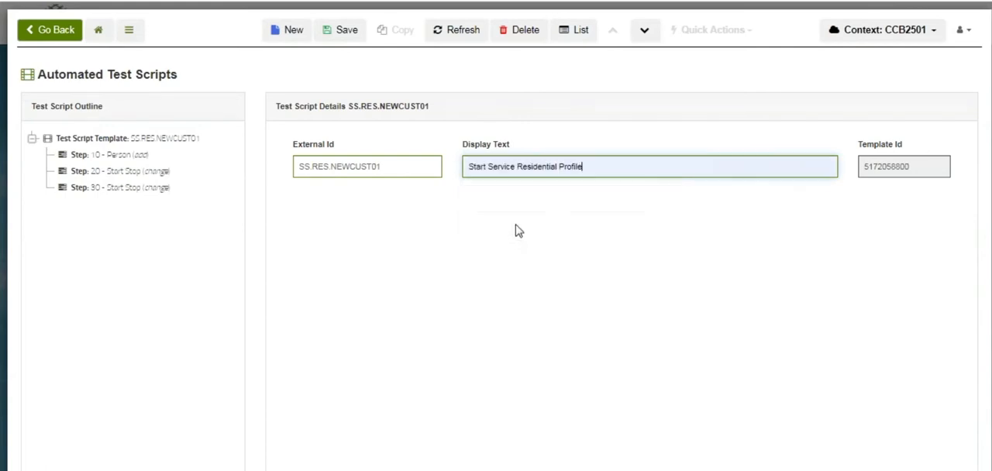
{"action": "double_click", "coordinate": [576, 168]}
{"action": "type", "text": "New Custome"}
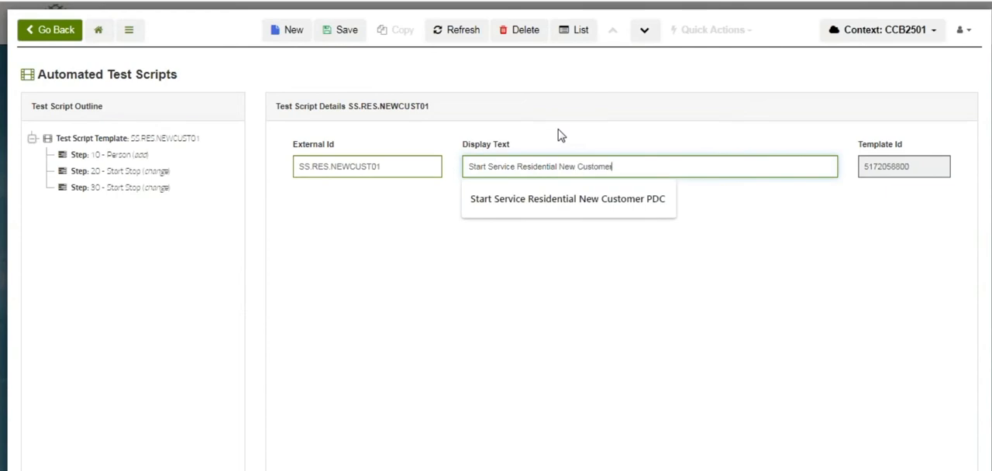
{"action": "left_click", "coordinate": [392, 72]}
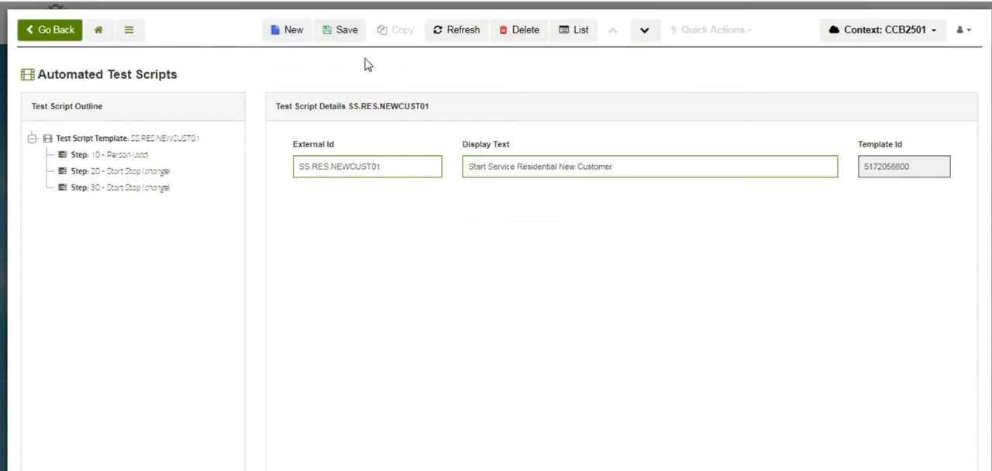
{"action": "left_click", "coordinate": [341, 33]}
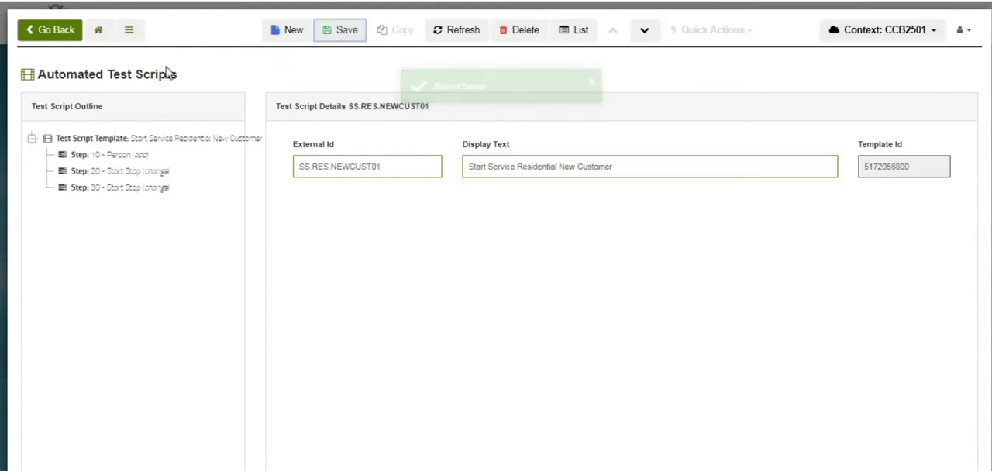
Relabel step 10 of the test script as "Create a Person"
{"action": "left_click", "coordinate": [99, 156]}
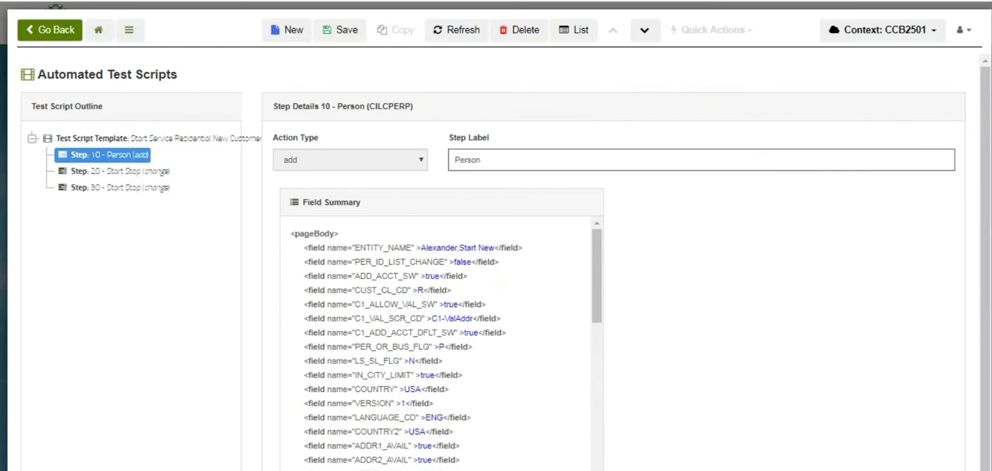
{"action": "scroll", "coordinate": [764, 163], "scroll_direction": "down", "scroll_amount": 1}
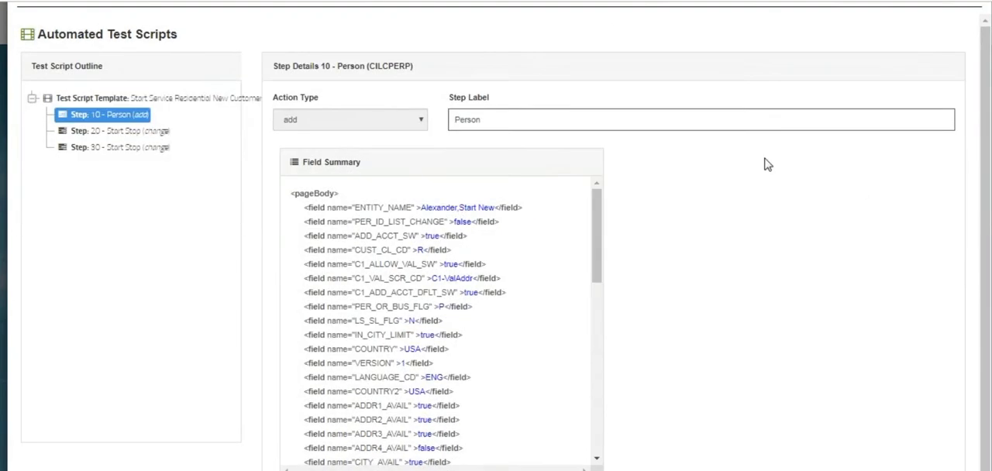
{"action": "left_click", "coordinate": [457, 121]}
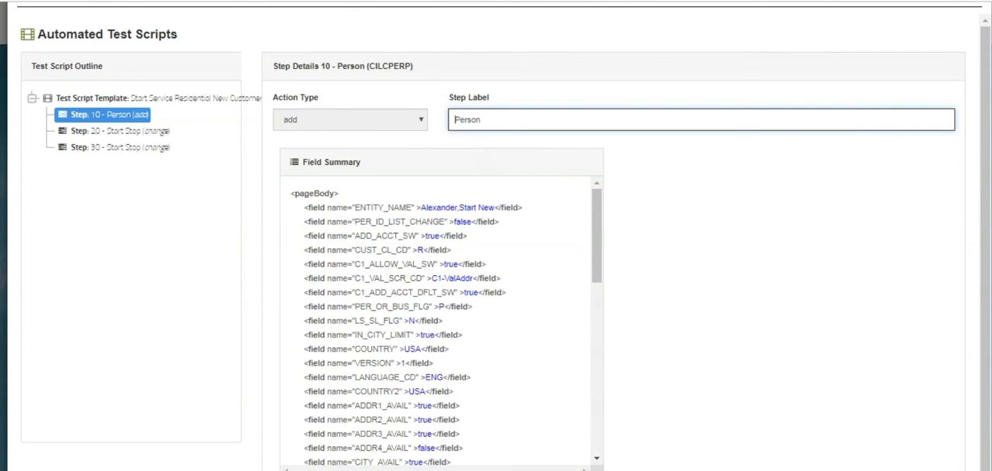
{"action": "type", "text": "Create"}
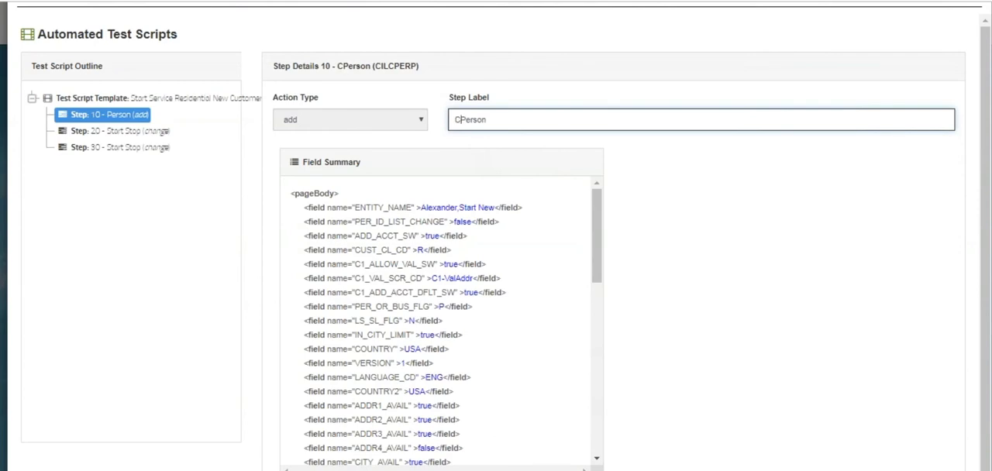
{"action": "type", "text": " a"}
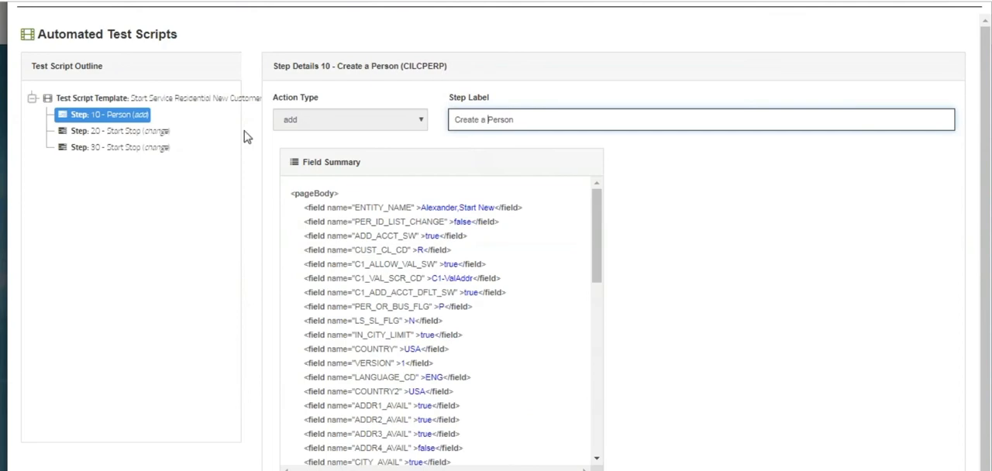
Relabel step 20 of the test script as "Start Service Premise Selection"
{"action": "left_click", "coordinate": [134, 131]}
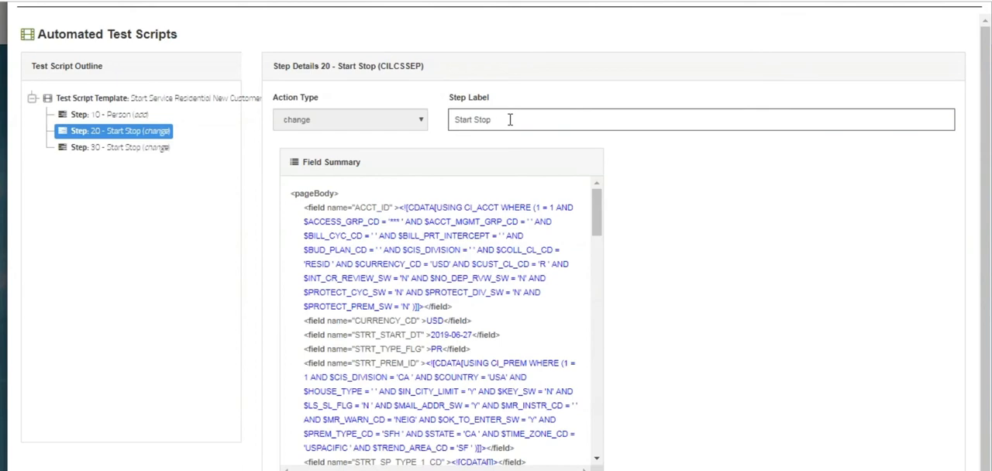
{"action": "double_click", "coordinate": [483, 119]}
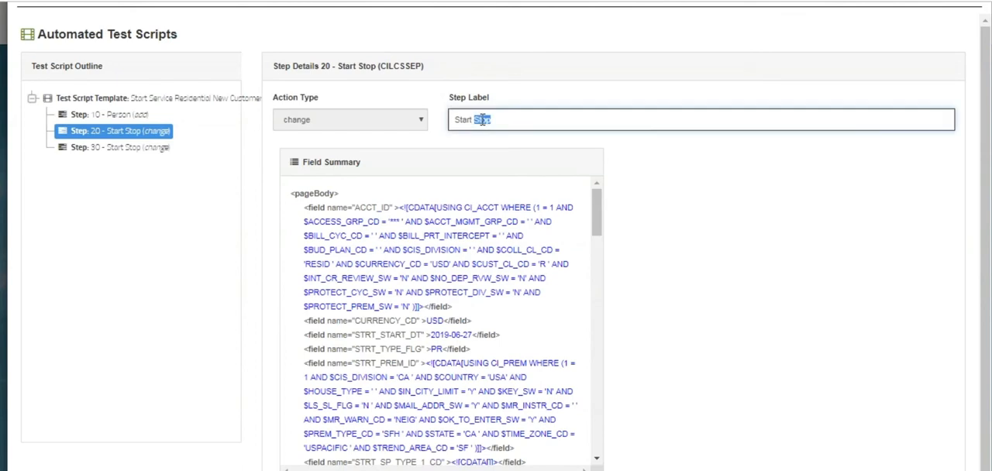
{"action": "type", "text": "Service"}
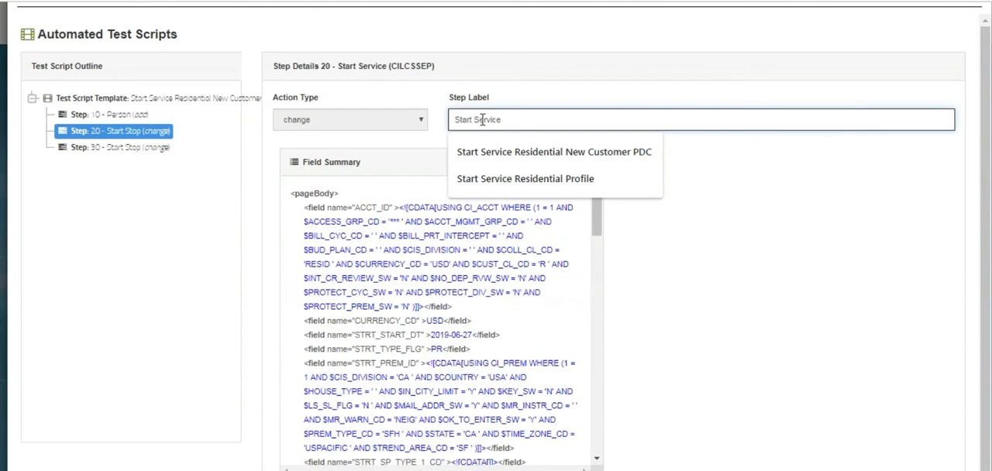
{"action": "type", "text": " Premise"}
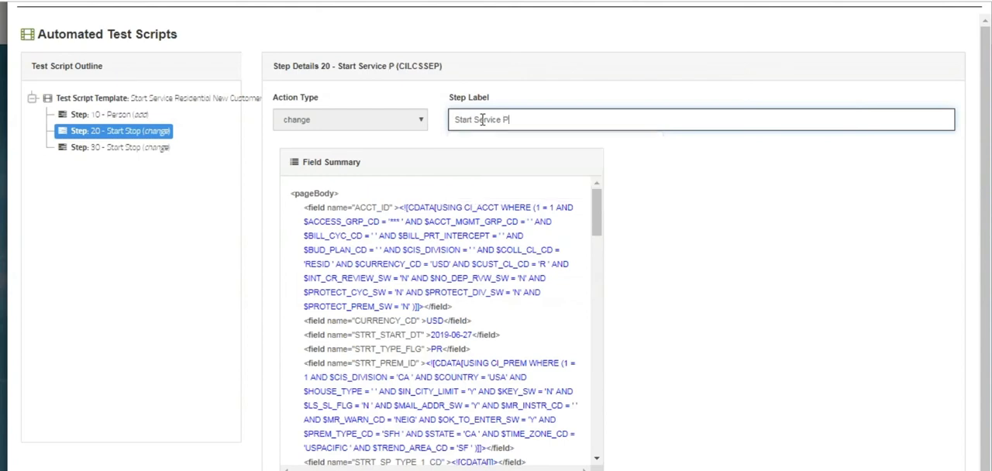
{"action": "type", "text": "lection"}
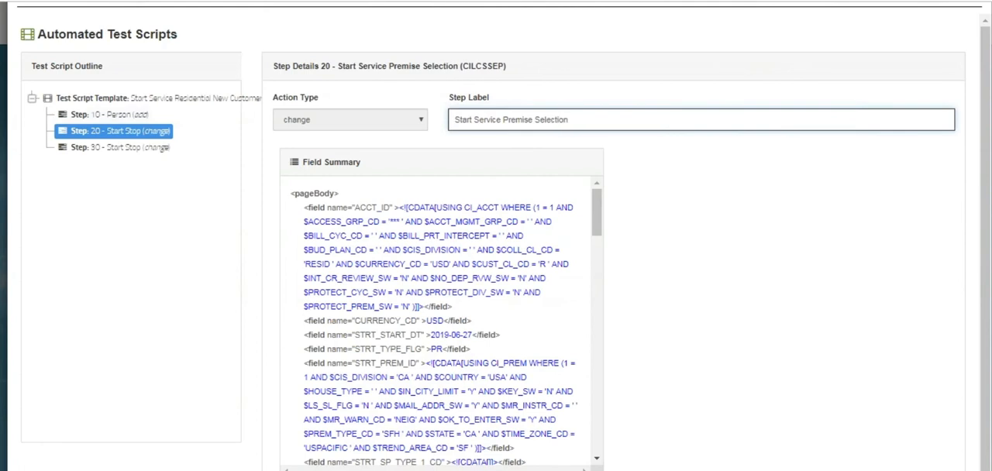
Relabel step 30 of the test script as "Start Service Premise Confirmation" and save the template
{"action": "left_click", "coordinate": [100, 149]}
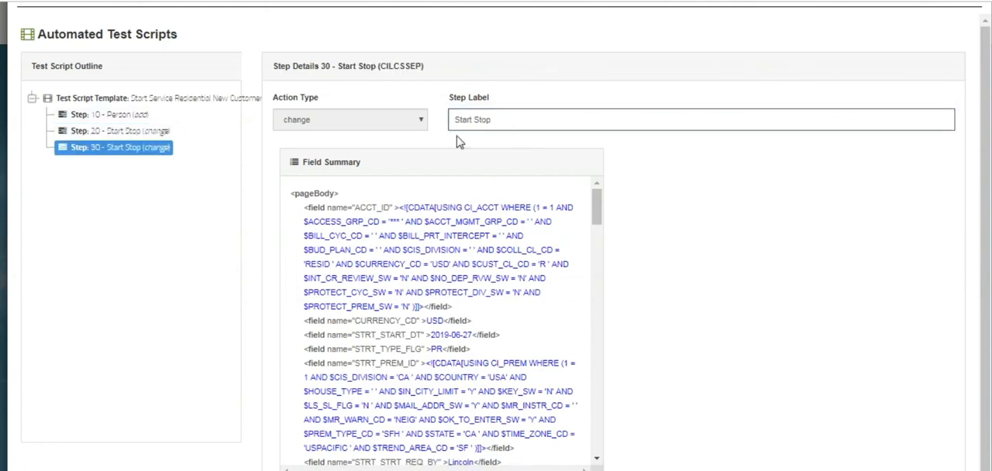
{"action": "double_click", "coordinate": [478, 120]}
{"action": "type", "text": "Service"}
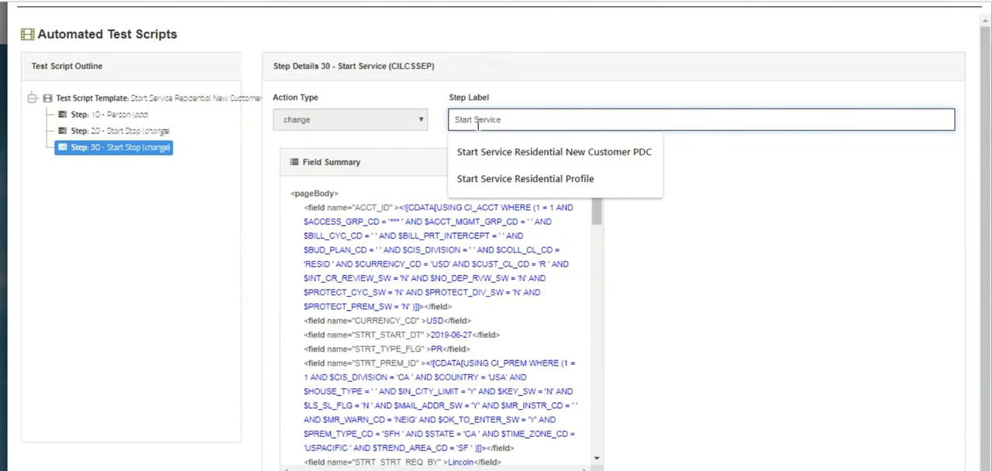
{"action": "type", "text": " Premise Confirmation"}
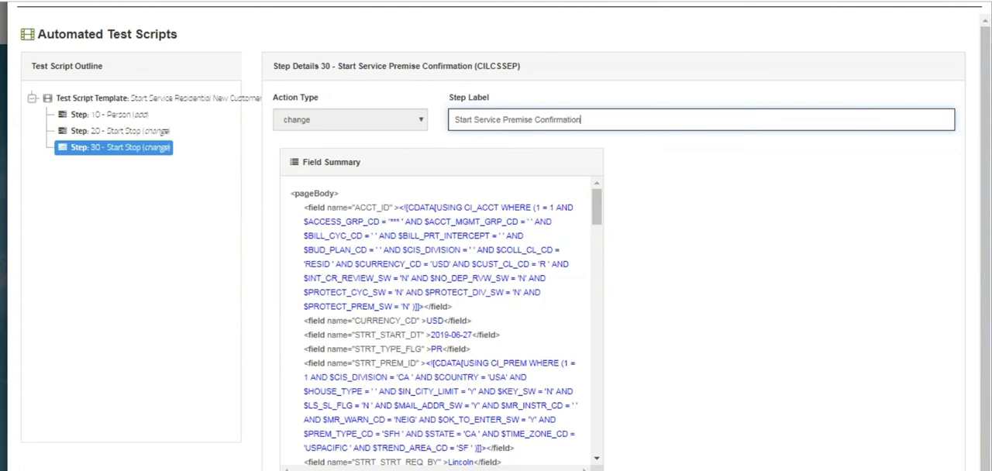
{"action": "scroll", "coordinate": [934, 181], "scroll_direction": "up", "scroll_amount": 1}
{"action": "left_click", "coordinate": [345, 31]}
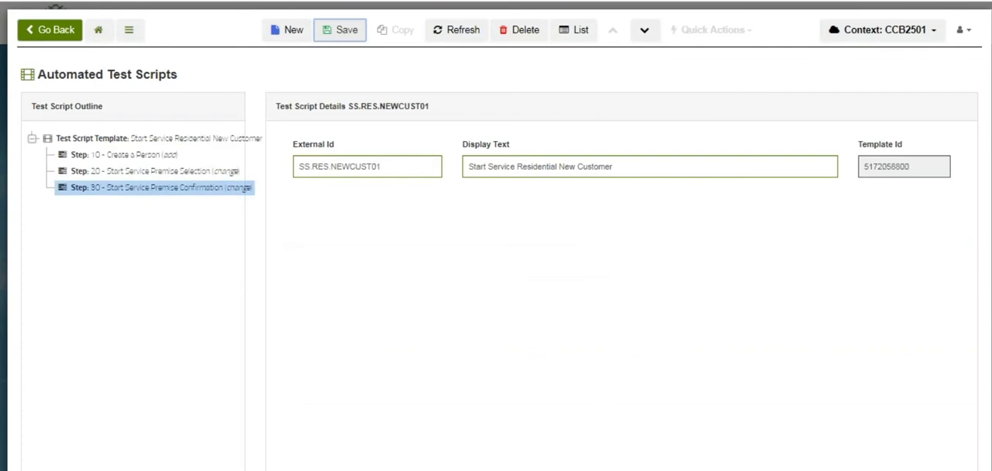
Examine the recorded field summaries of the Create a Person and Start Service Premise Selection steps
{"action": "left_click", "coordinate": [122, 159]}
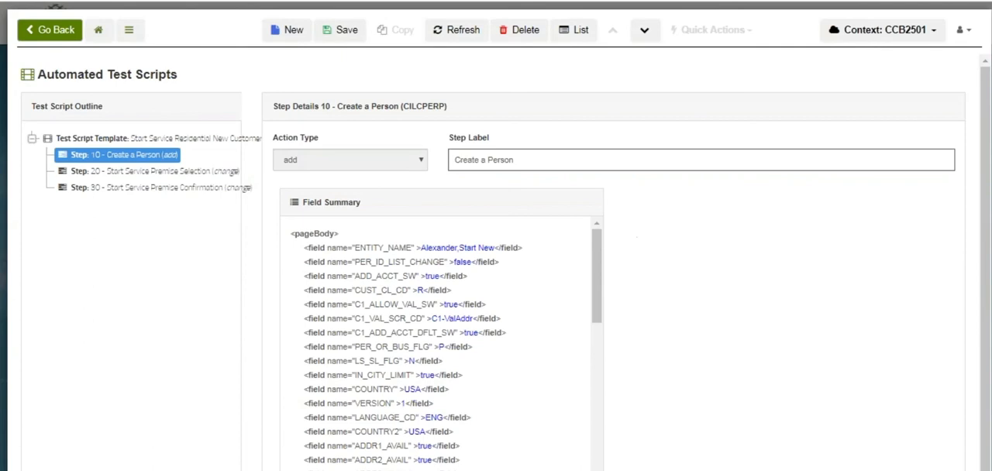
{"action": "scroll", "coordinate": [715, 237], "scroll_direction": "down", "scroll_amount": 1}
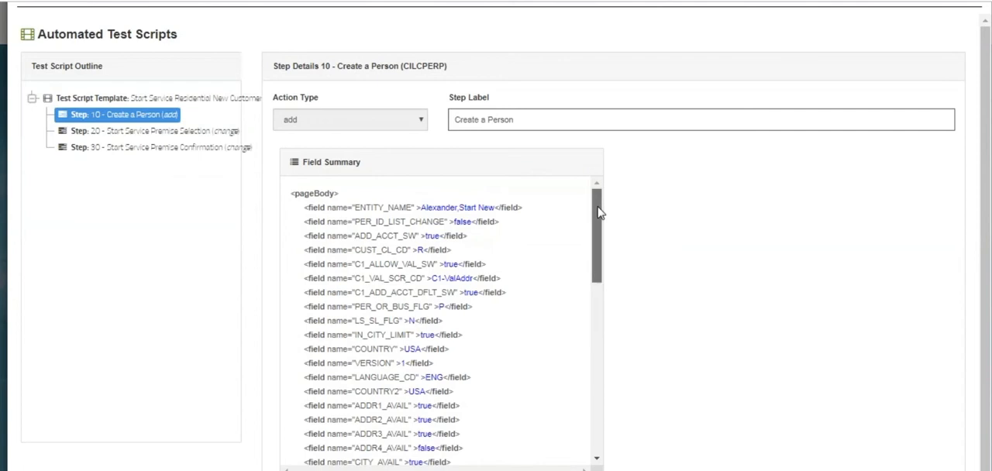
{"action": "scroll", "coordinate": [597, 213], "scroll_direction": "down", "scroll_amount": 1}
{"action": "left_click_drag", "start_coordinate": [595, 213], "coordinate": [597, 393]}
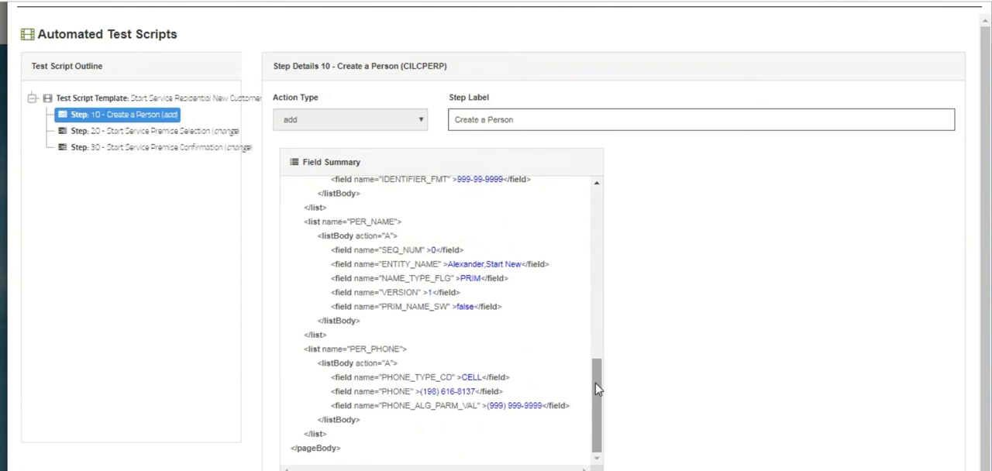
{"action": "left_click_drag", "start_coordinate": [596, 390], "coordinate": [596, 195]}
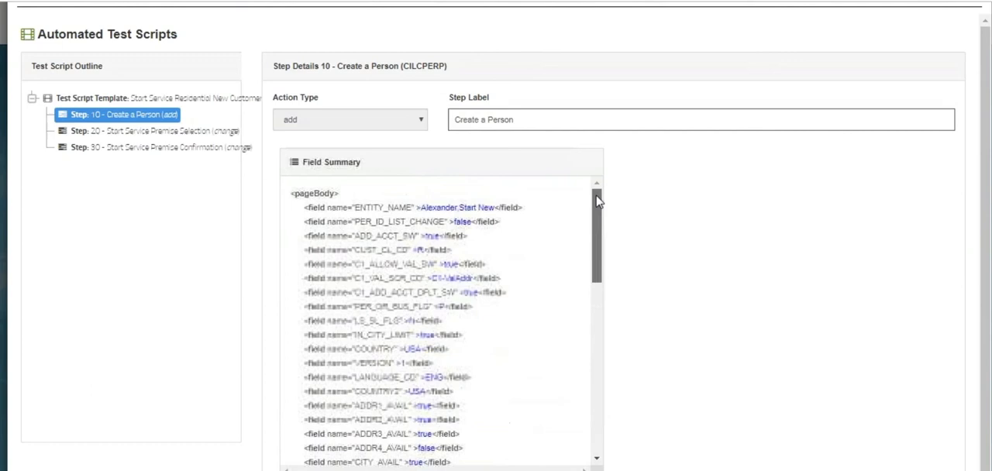
{"action": "left_click", "coordinate": [122, 133]}
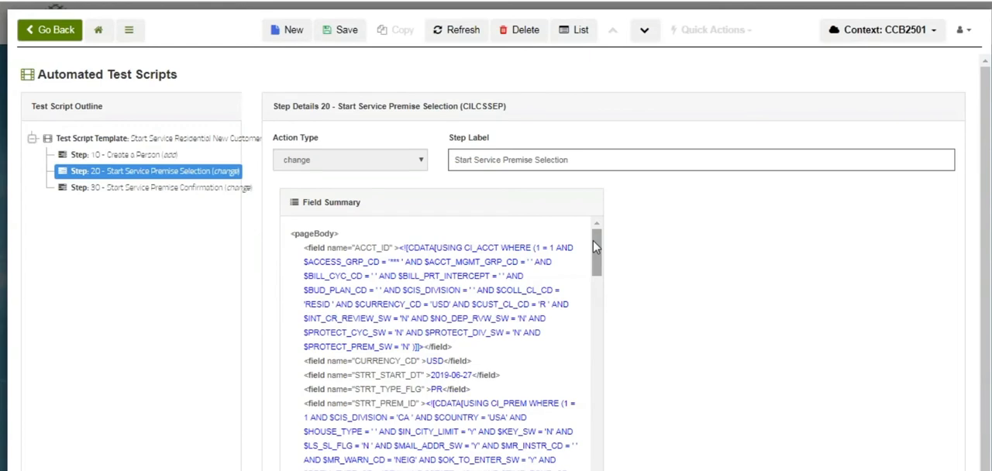
Open the SS.RES.NEWCUST01 predefined condition and examine its account, premise and service point query summary
{"action": "left_click", "coordinate": [129, 34]}
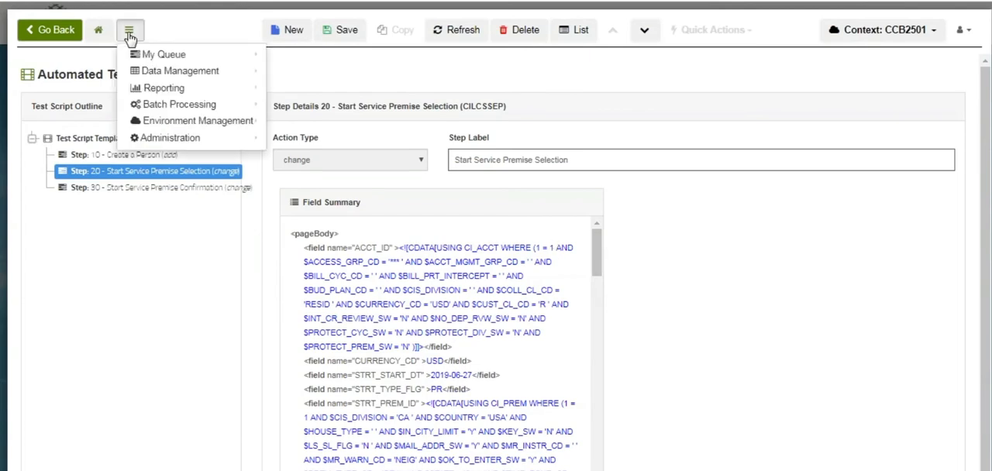
{"action": "mouse_move", "coordinate": [215, 139]}
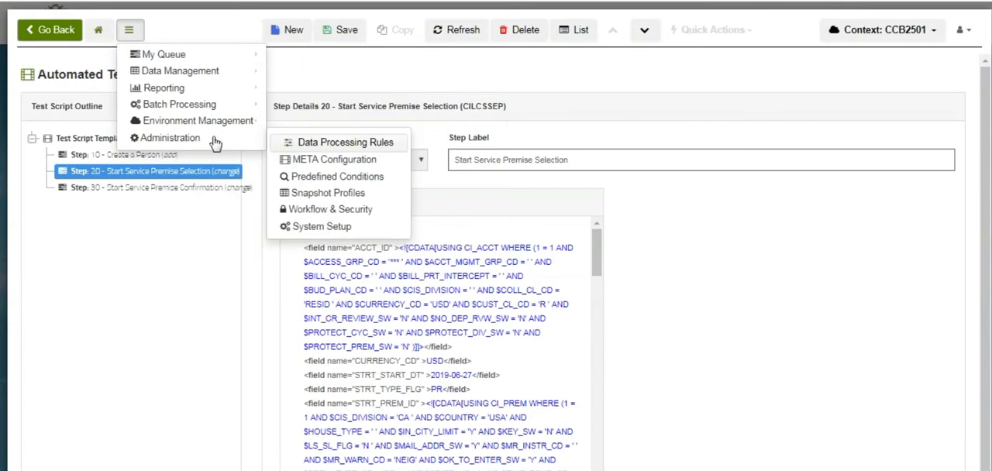
{"action": "left_click", "coordinate": [326, 176]}
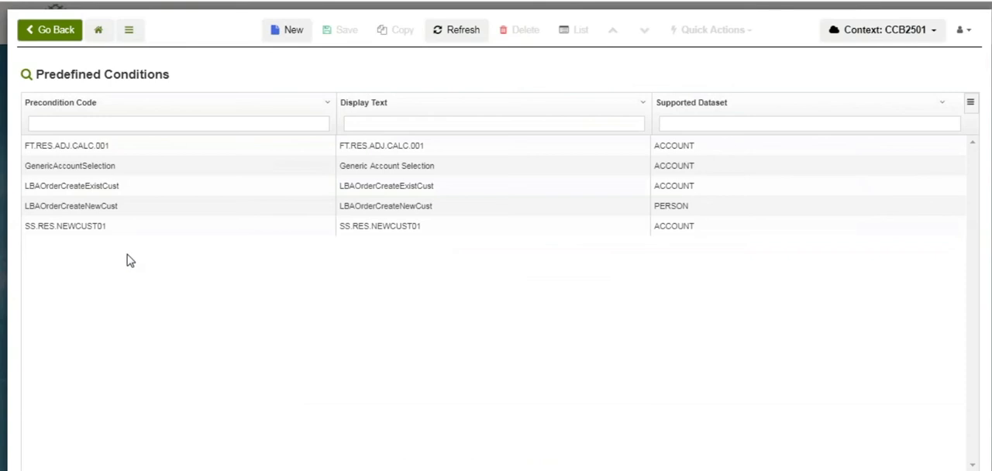
{"action": "left_click", "coordinate": [69, 226]}
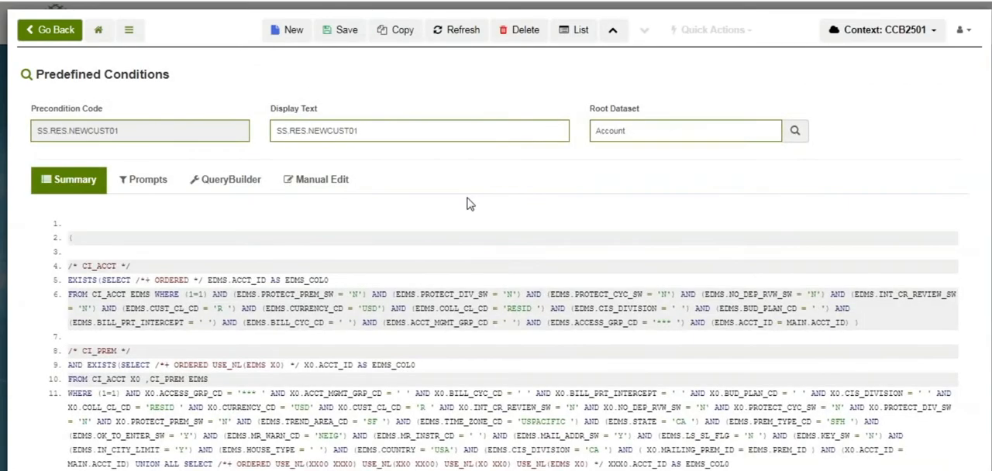
{"action": "scroll", "coordinate": [496, 310], "scroll_direction": "down", "scroll_amount": 3}
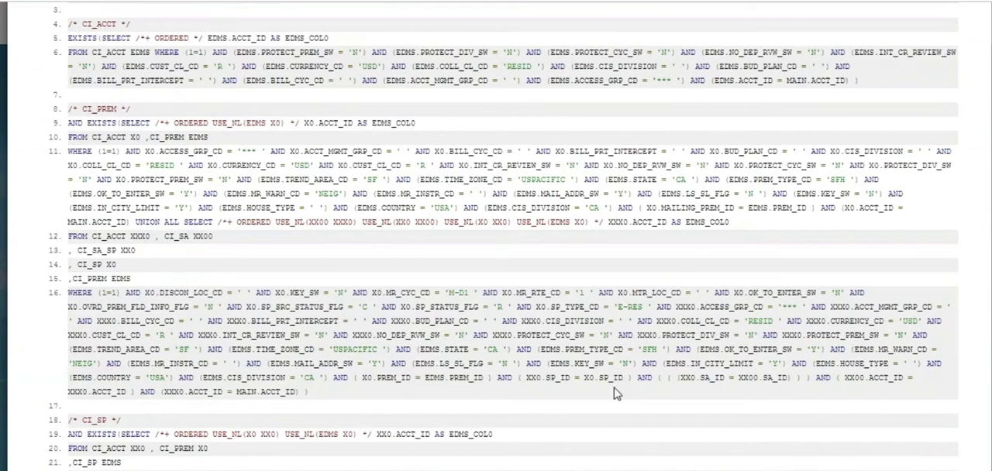
Change the predefined condition's display text to "Start Service Residential New Customer PDC" and save the record
{"action": "scroll", "coordinate": [582, 433], "scroll_direction": "down", "scroll_amount": 4}
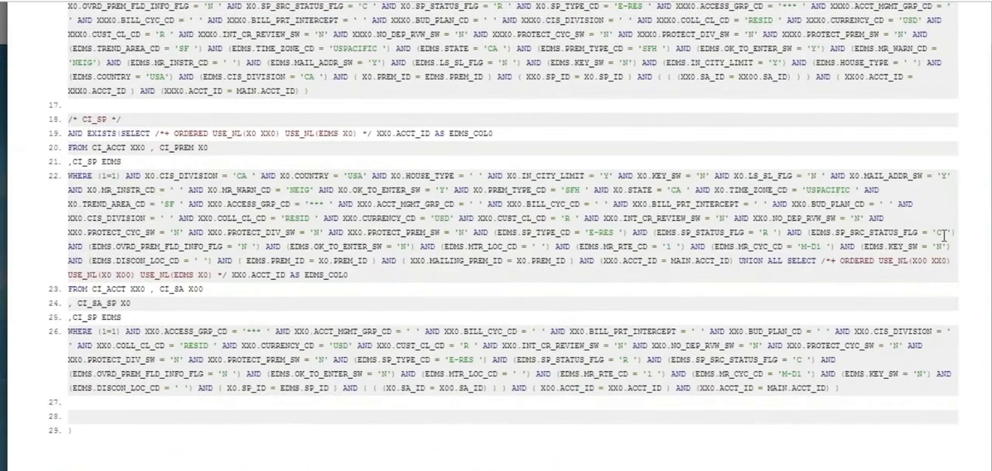
{"action": "scroll", "coordinate": [679, 63], "scroll_direction": "up", "scroll_amount": 5}
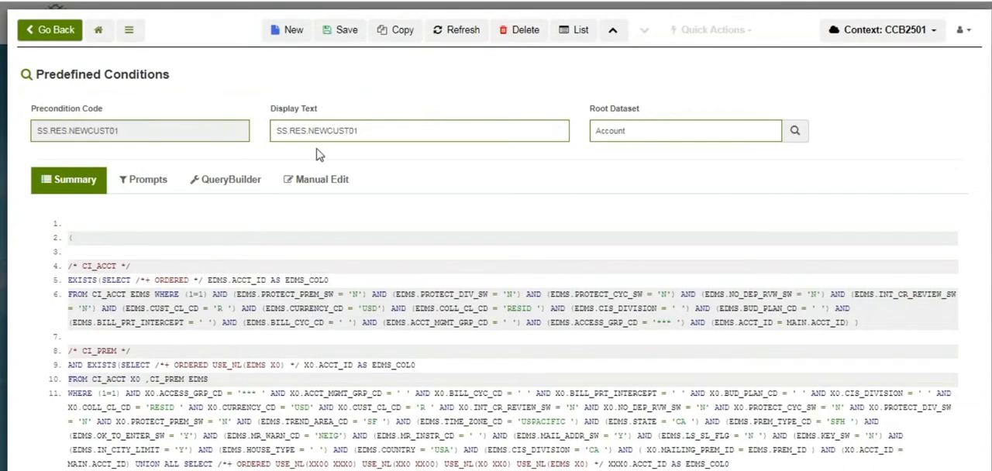
{"action": "left_click_drag", "start_coordinate": [372, 130], "coordinate": [271, 131]}
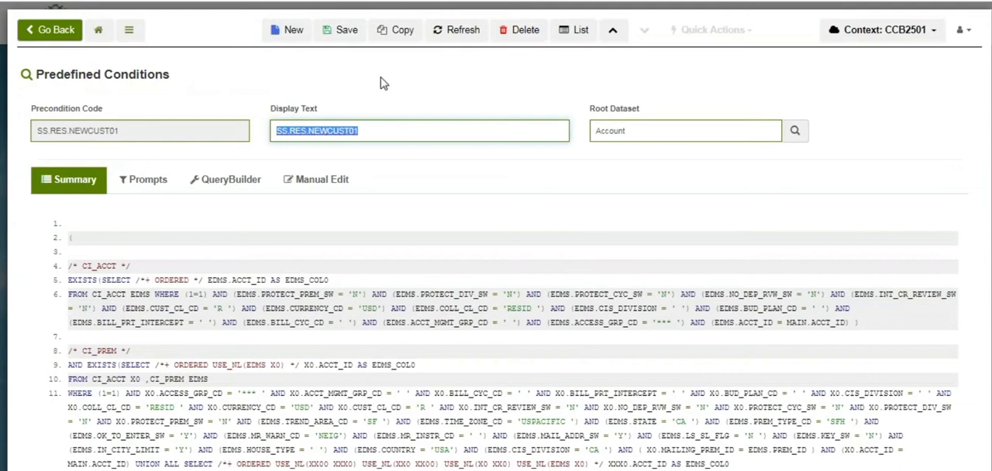
{"action": "type", "text": "Ser"}
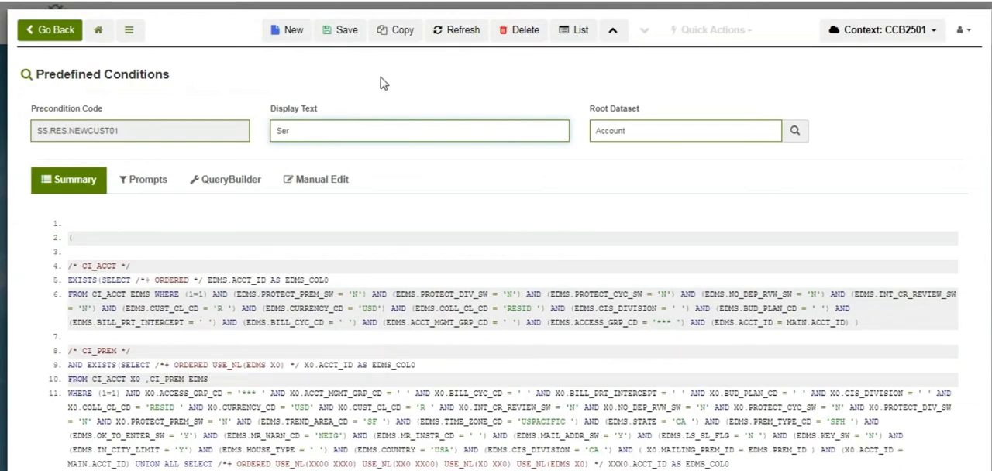
{"action": "key", "text": "BackSpace"}
{"action": "key", "text": "BackSpace"}
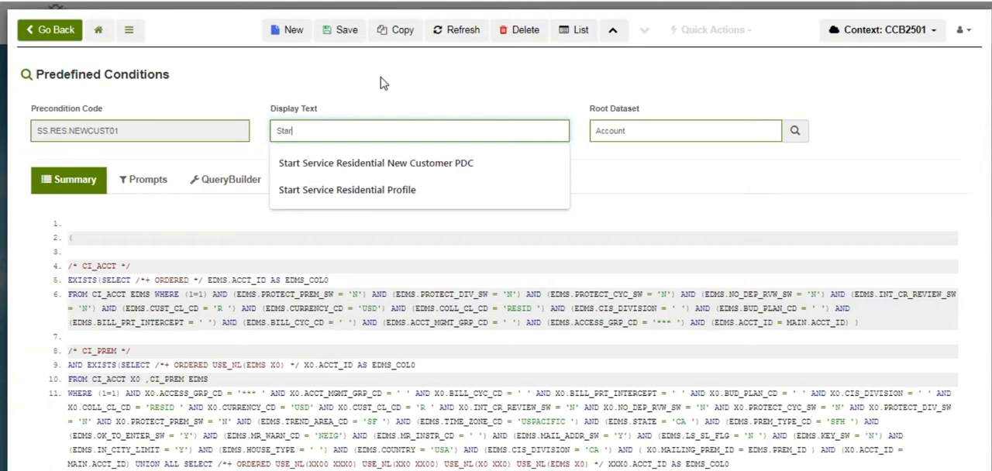
{"action": "left_click", "coordinate": [393, 170]}
{"action": "left_click", "coordinate": [409, 169]}
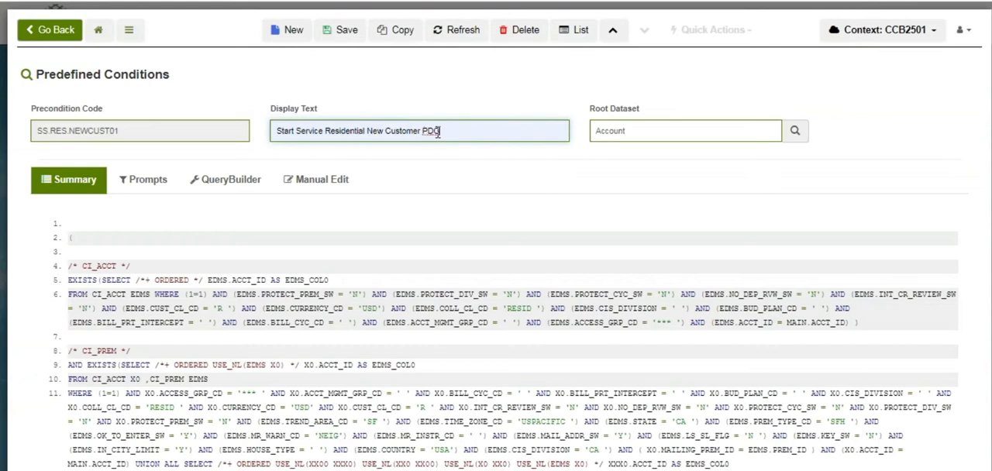
{"action": "left_click", "coordinate": [338, 34]}
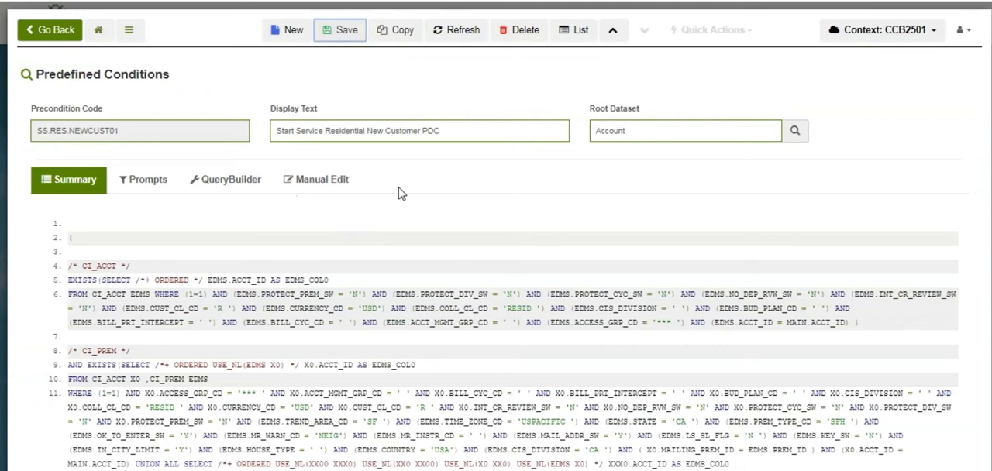
Examine the table filters and expression values behind the predefined condition in the query builder, then return to its summary
{"action": "left_click", "coordinate": [226, 181]}
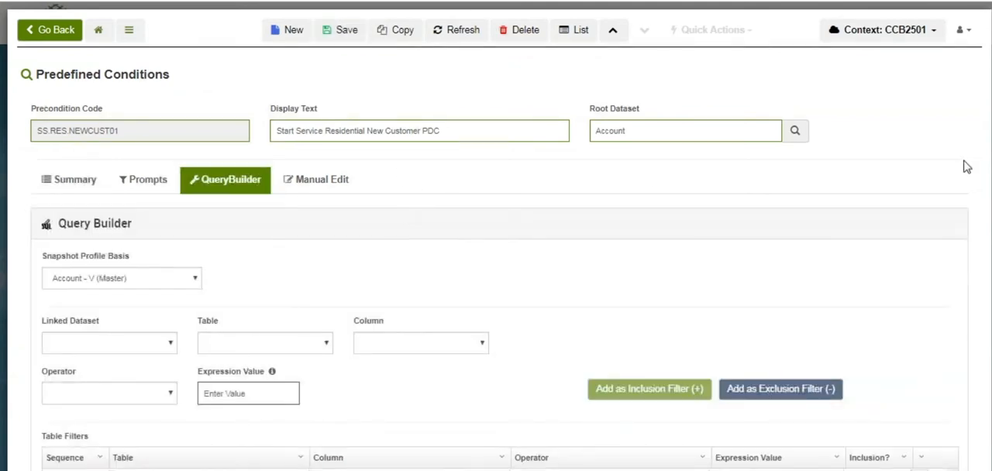
{"action": "scroll", "coordinate": [951, 199], "scroll_direction": "down", "scroll_amount": 4}
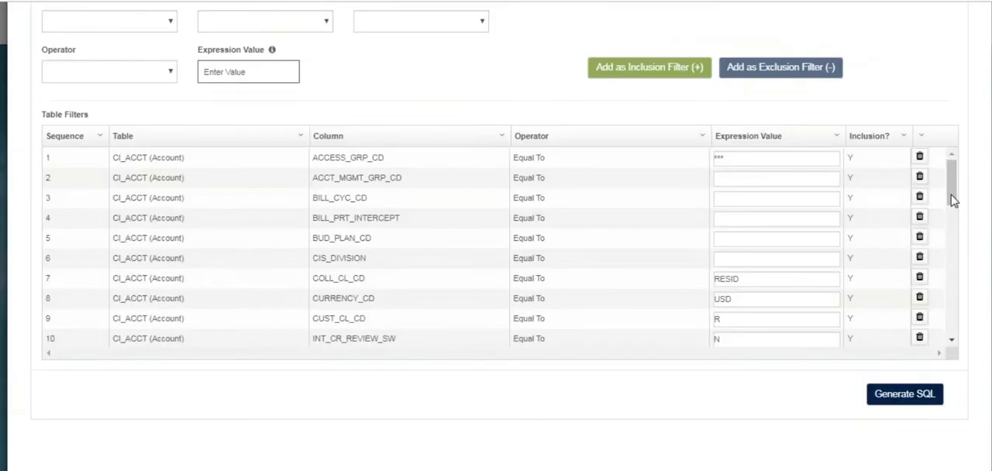
{"action": "mouse_move", "coordinate": [951, 179]}
{"action": "left_mouse_down"}
{"action": "mouse_move", "coordinate": [952, 323]}
{"action": "mouse_move", "coordinate": [954, 164]}
{"action": "left_mouse_up"}
{"action": "scroll", "coordinate": [500, 236], "scroll_direction": "up", "scroll_amount": 2}
{"action": "scroll", "coordinate": [500, 235], "scroll_direction": "down", "scroll_amount": 2}
{"action": "scroll", "coordinate": [845, 83], "scroll_direction": "up", "scroll_amount": 5}
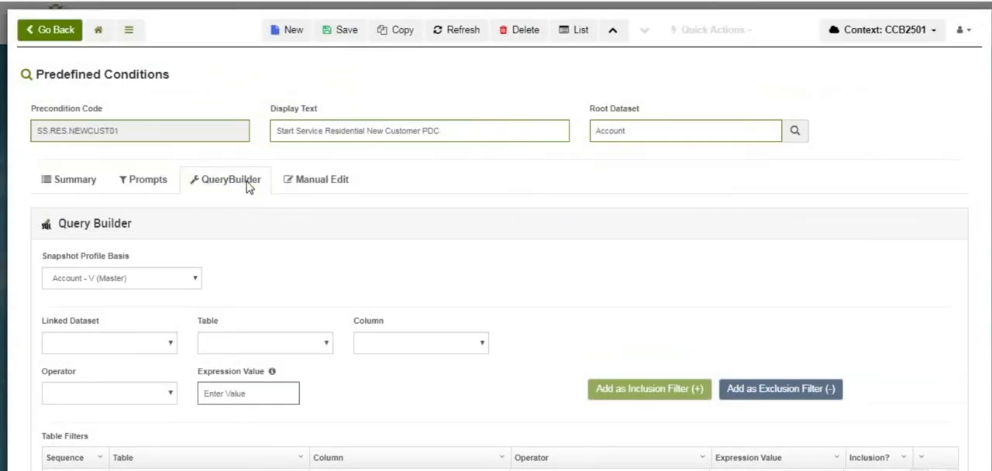
{"action": "left_click", "coordinate": [76, 181]}
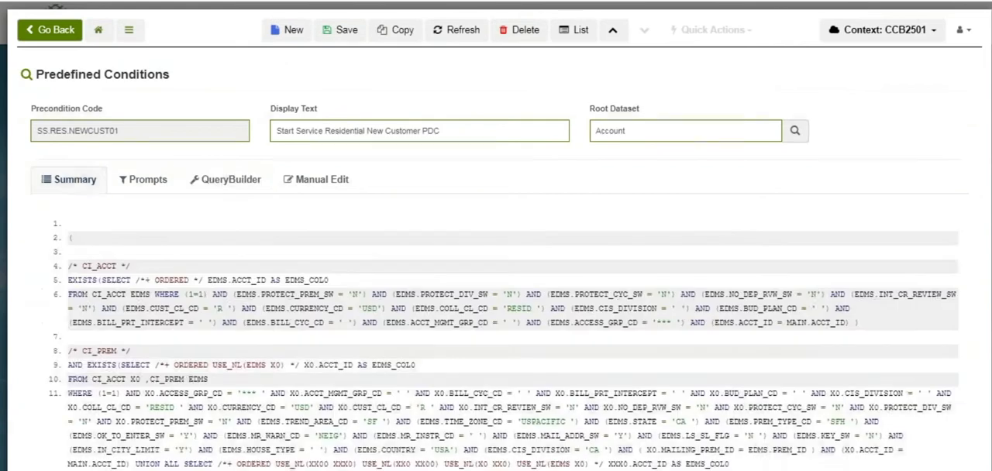
Open the automated test profiles in the META configuration and start a new test profile
{"action": "left_click", "coordinate": [129, 31]}
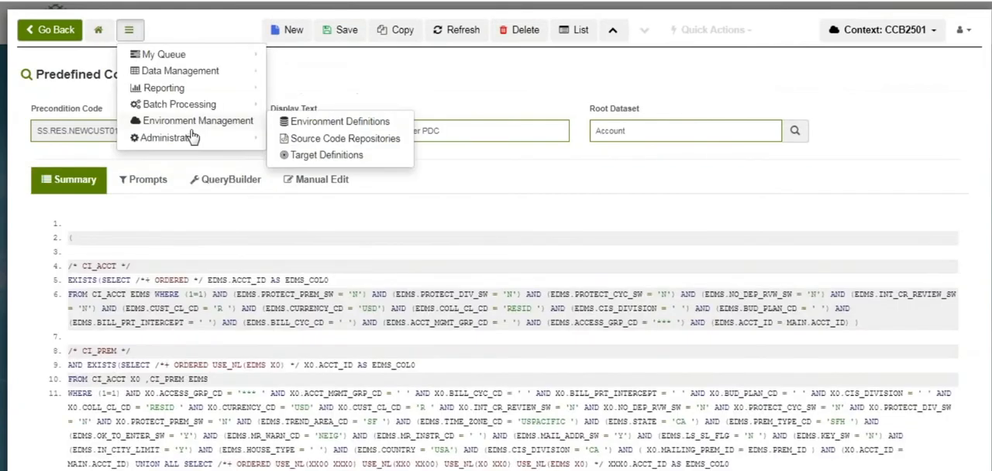
{"action": "mouse_move", "coordinate": [204, 137]}
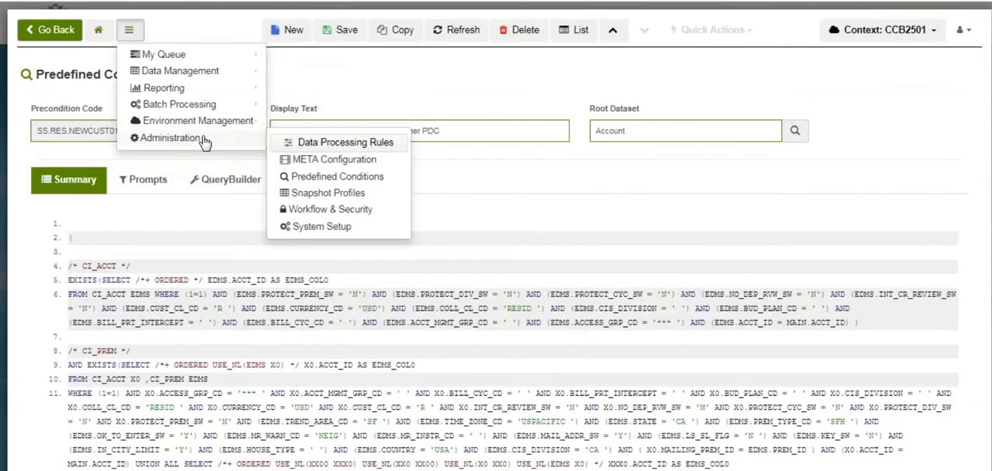
{"action": "left_click", "coordinate": [321, 159]}
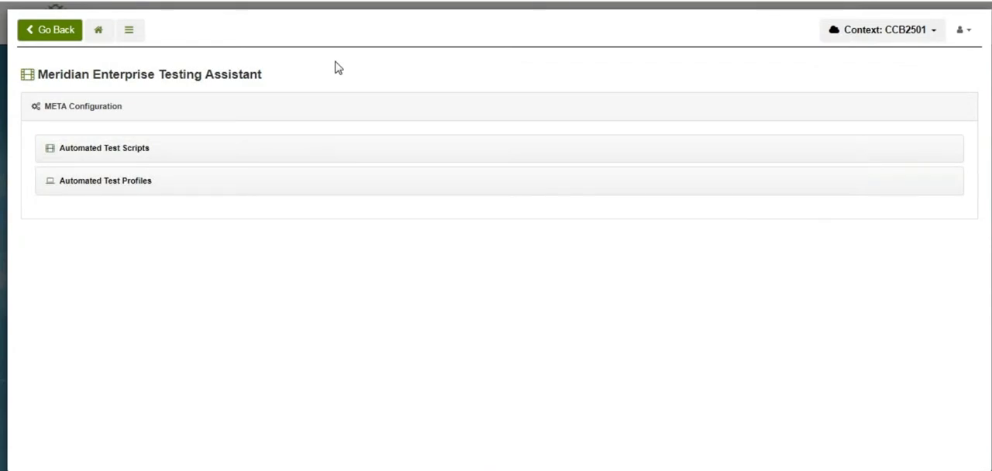
{"action": "left_click", "coordinate": [141, 184]}
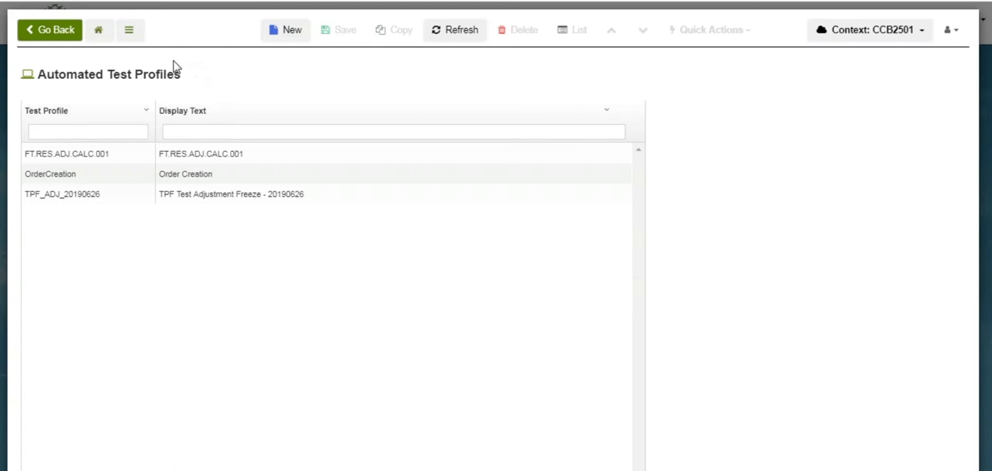
{"action": "left_click", "coordinate": [286, 31]}
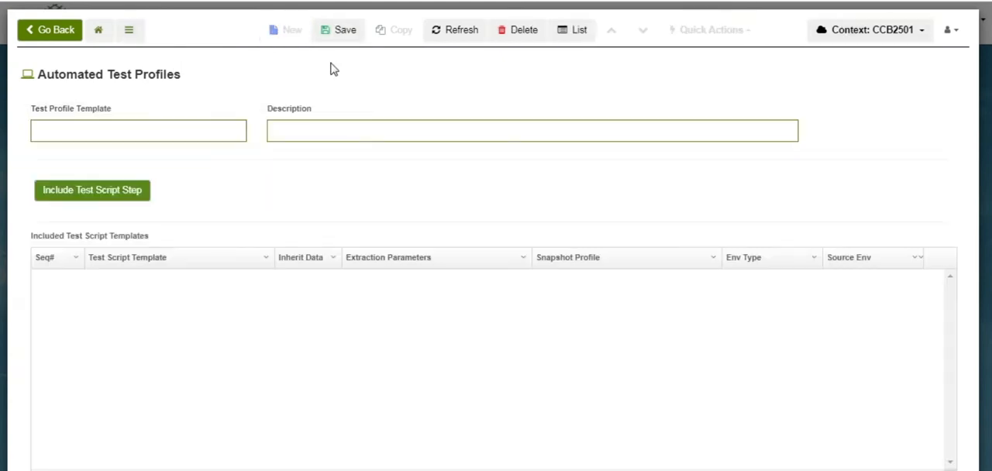
{"action": "left_click", "coordinate": [153, 130]}
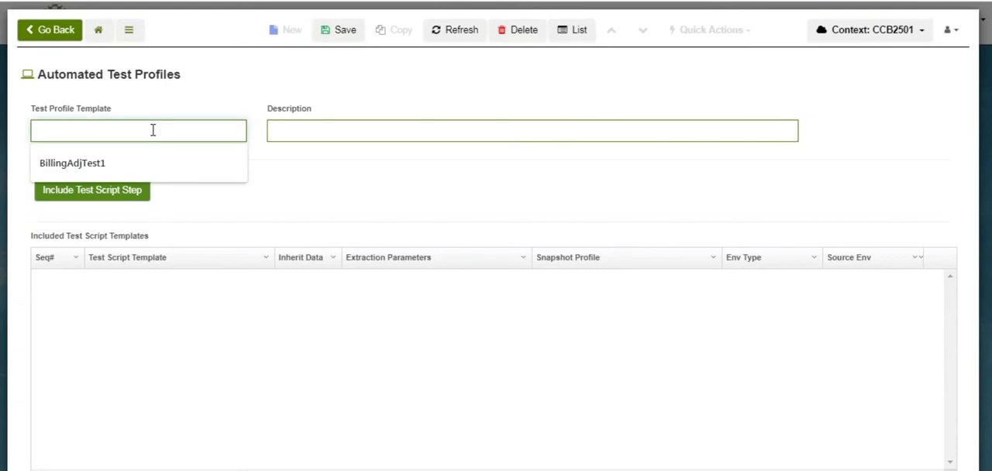
{"action": "type", "text": "ss"}
{"action": "key", "text": "Caps_Lock"}
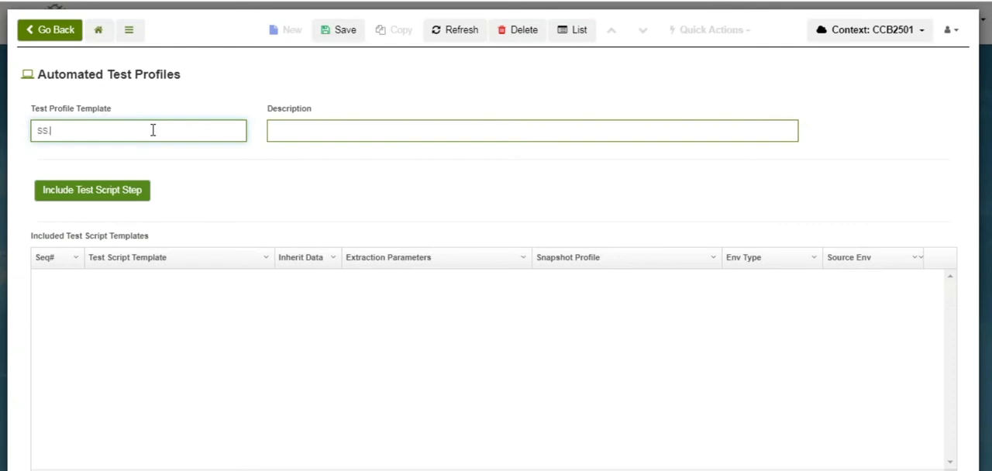
{"action": "type", "text": "RES.NEWCUST"}
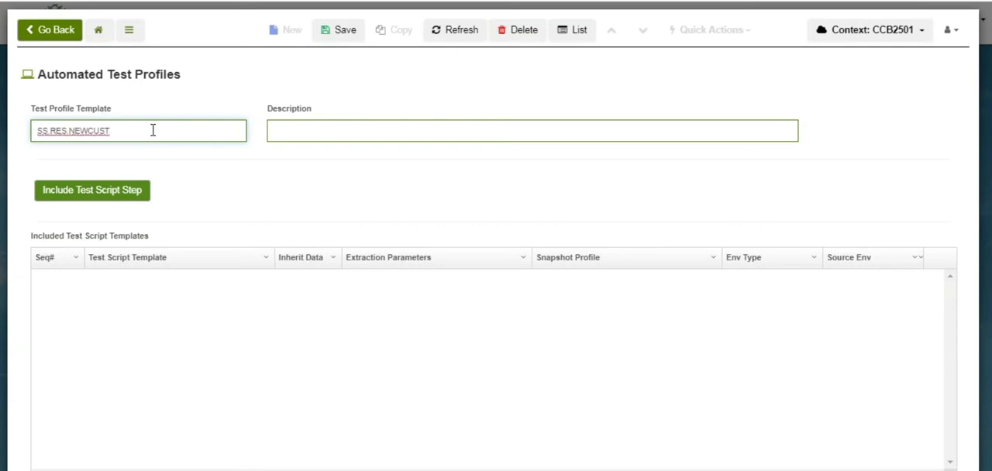
{"action": "key", "text": "BackSpace"}
{"action": "key", "text": "BackSpace"}
{"action": "key", "text": "BackSpace"}
{"action": "key", "text": "BackSpace"}
{"action": "key", "text": "BackSpace"}
{"action": "key", "text": "BackSpace"}
{"action": "key", "text": "BackSpace"}
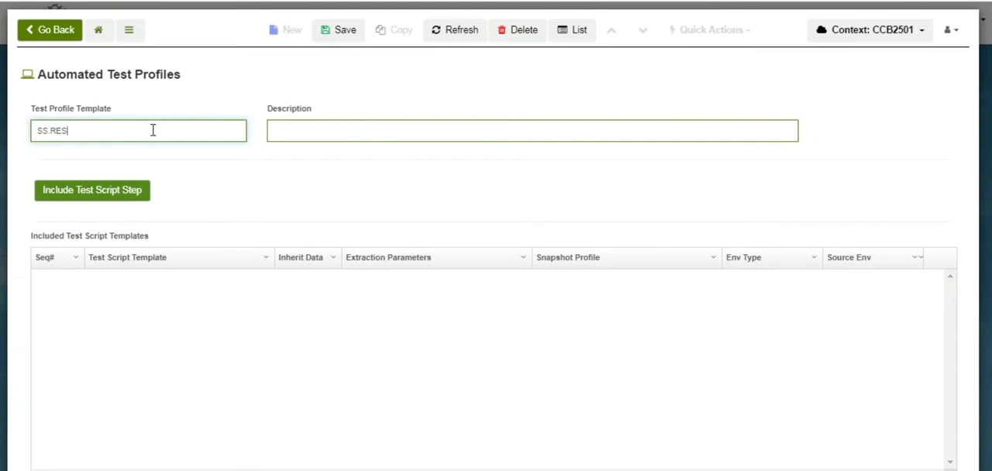
{"action": "key", "text": "BackSpace"}
{"action": "key", "text": "BackSpace"}
{"action": "key", "text": "BackSpace"}
{"action": "key", "text": "BackSpace"}
{"action": "key", "text": "BackSpace"}
{"action": "key", "text": "Caps_Lock"}
Name the test profile template SS.Residential, describe it as "Start Service Residential Profile" and save it
{"action": "type", "text": "s"}
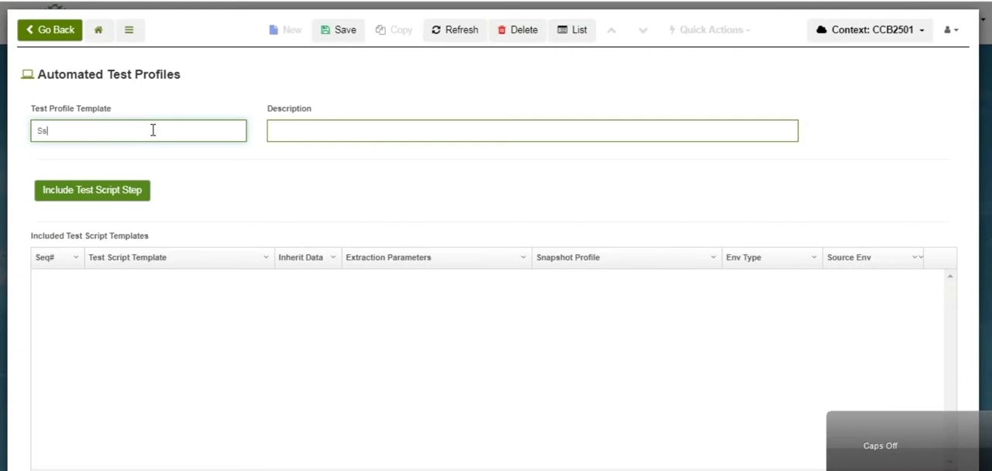
{"action": "type", "text": "S"}
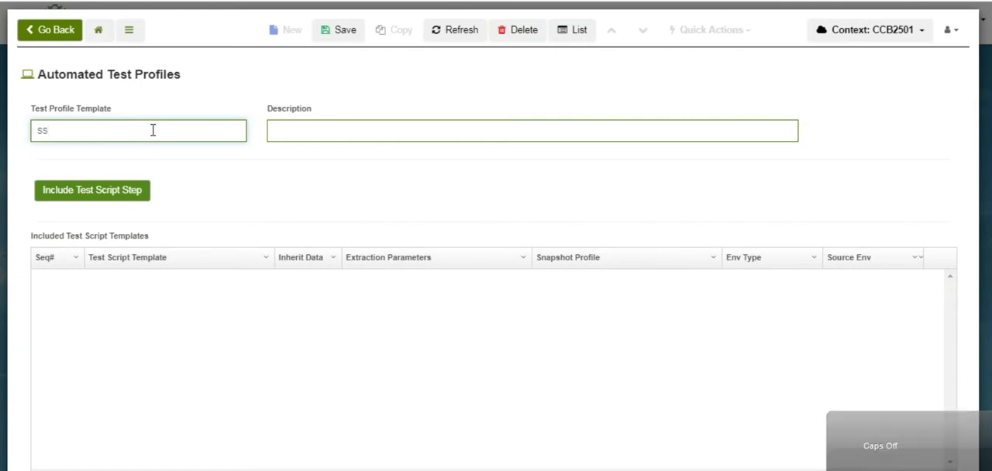
{"action": "type", "text": ".Re"}
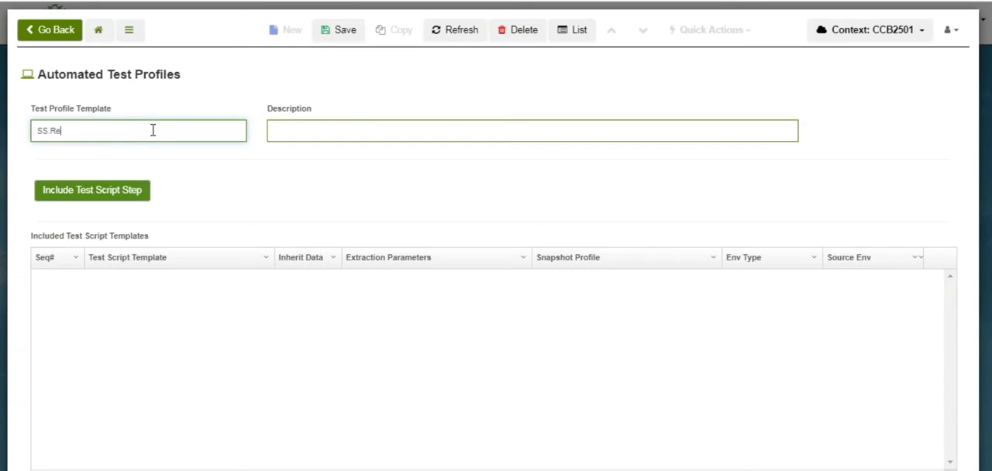
{"action": "type", "text": "sidential"}
{"action": "key", "text": "Tab"}
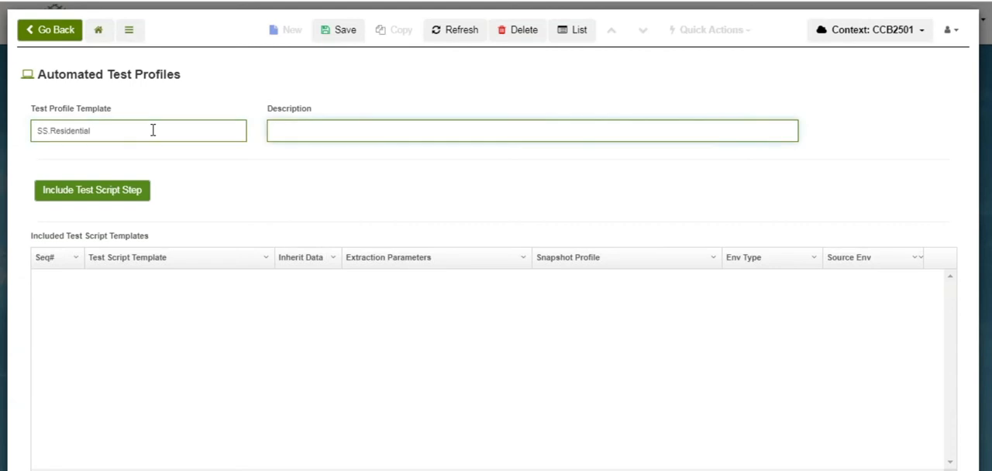
{"action": "type", "text": "Start"}
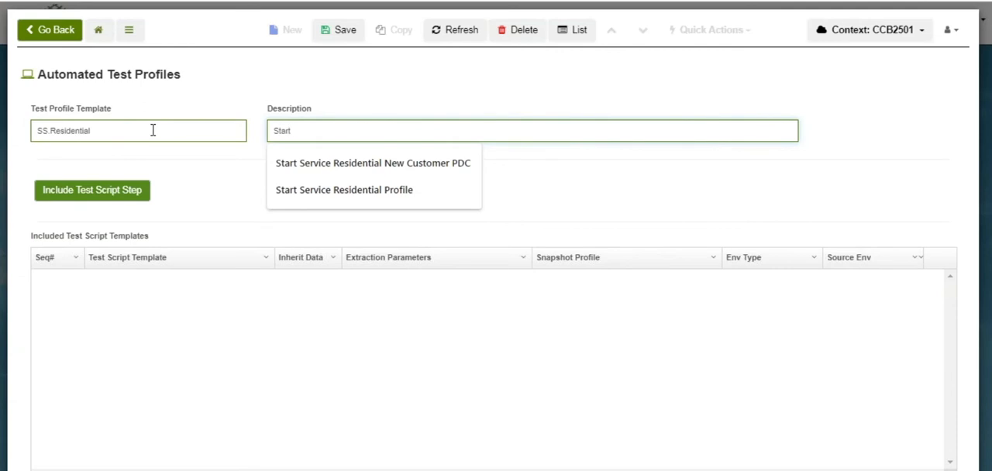
{"action": "left_click", "coordinate": [367, 192]}
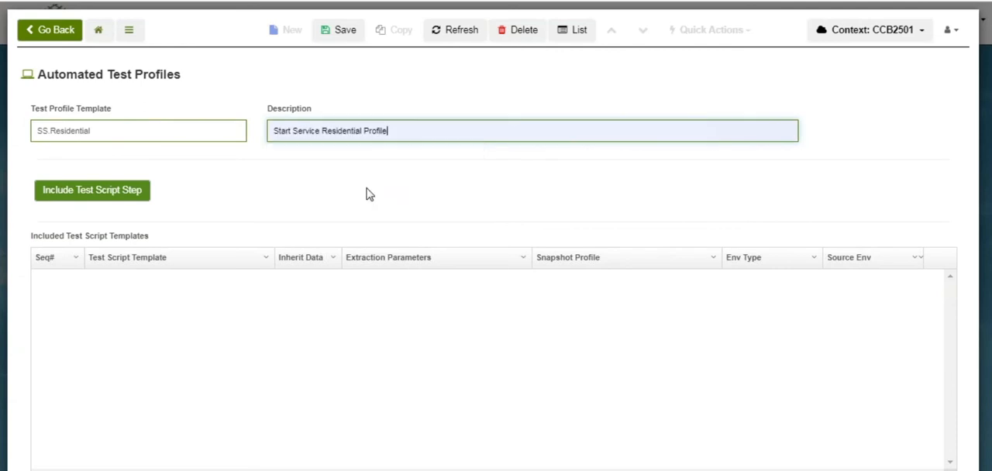
{"action": "left_click", "coordinate": [341, 31]}
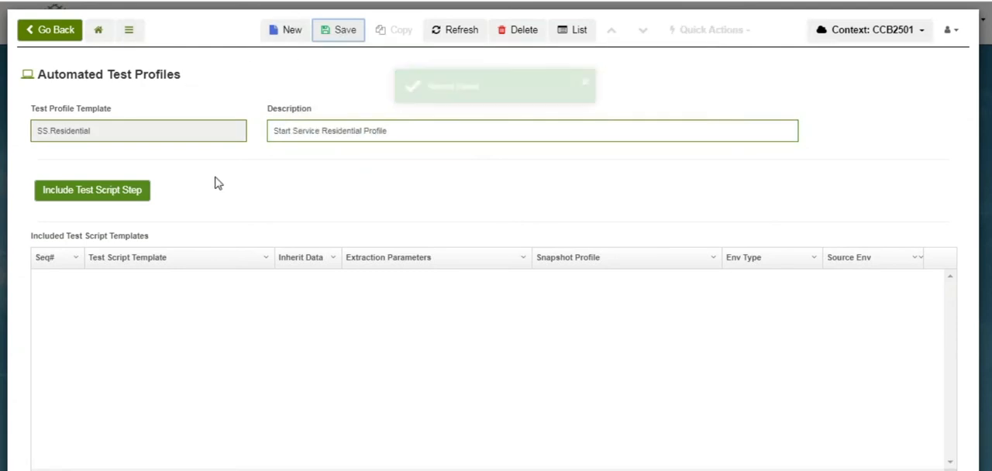
Start including a test script step with environment type Oracle CC&B 2.5.0.1 and test script template SS.RES.NEWCUST01
{"action": "left_click", "coordinate": [92, 191]}
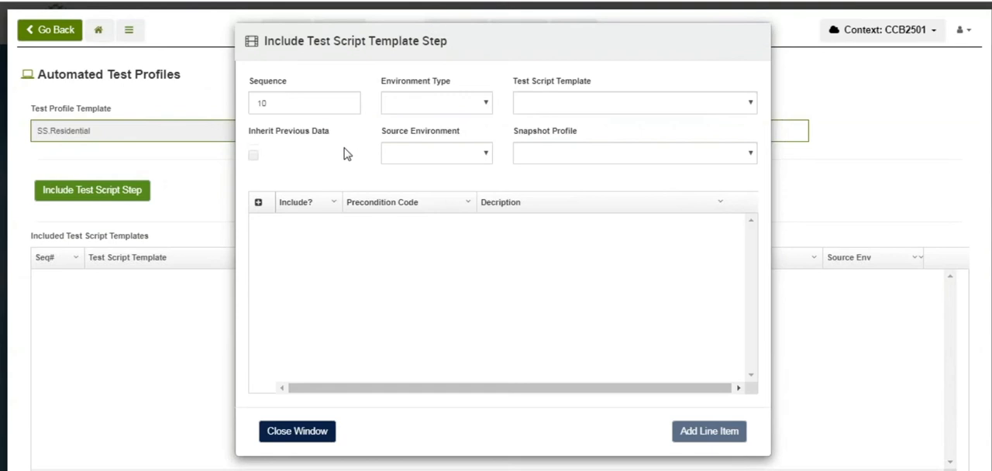
{"action": "left_click", "coordinate": [488, 107]}
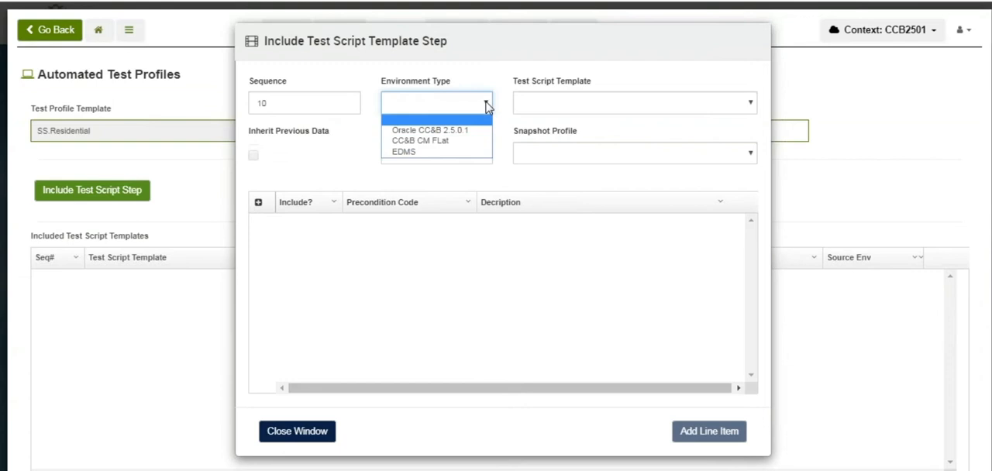
{"action": "left_click", "coordinate": [435, 131]}
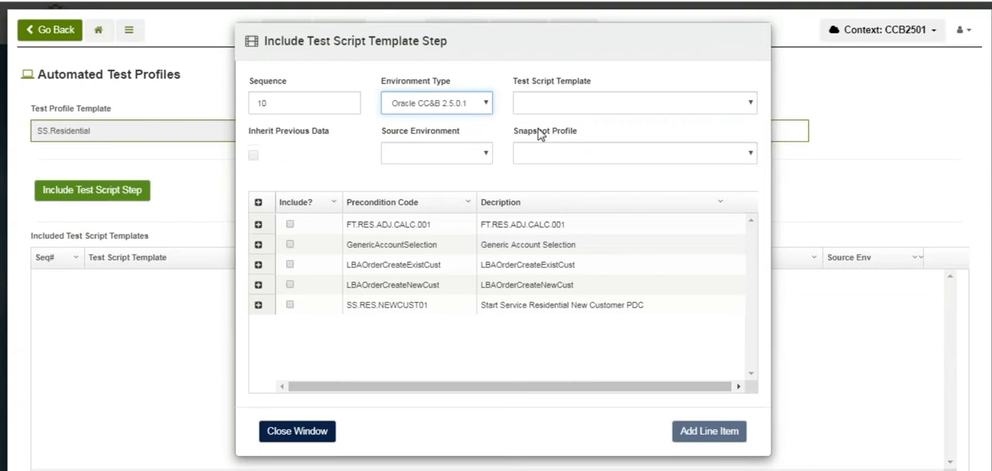
{"action": "left_click", "coordinate": [750, 106]}
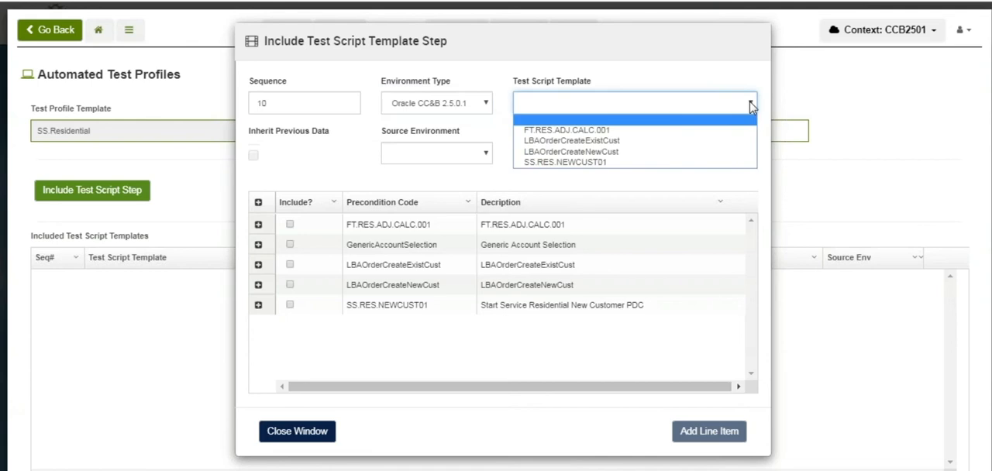
{"action": "left_click", "coordinate": [593, 162]}
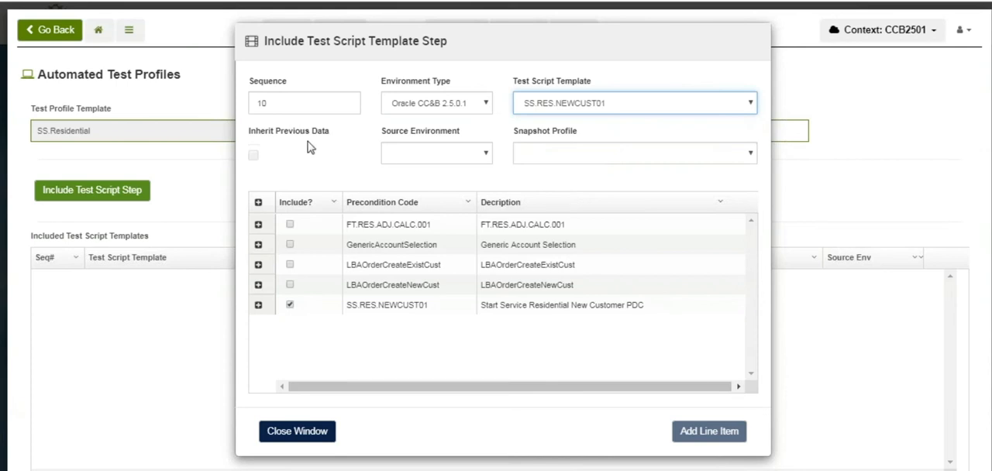
Add the step with source environment CC&B Development (Support) and snapshot profile Account - V (Master), and save the test profile
{"action": "left_click", "coordinate": [488, 157]}
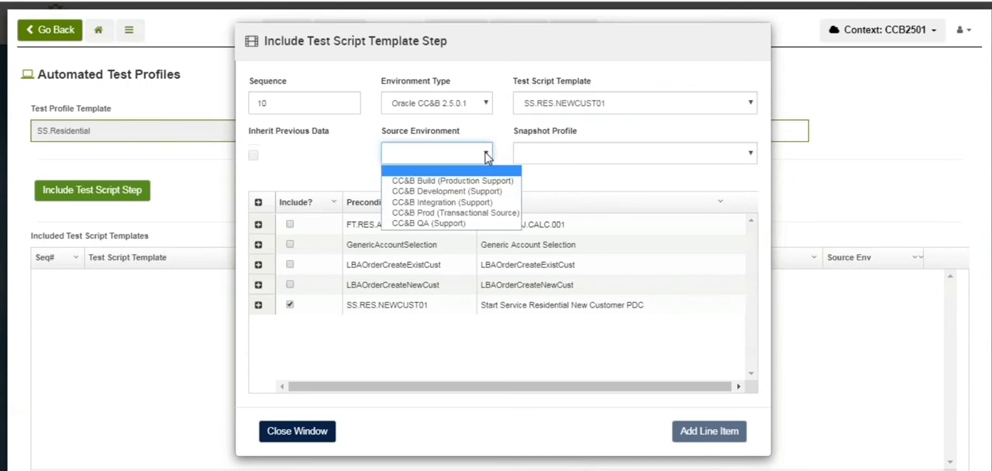
{"action": "left_click", "coordinate": [479, 193]}
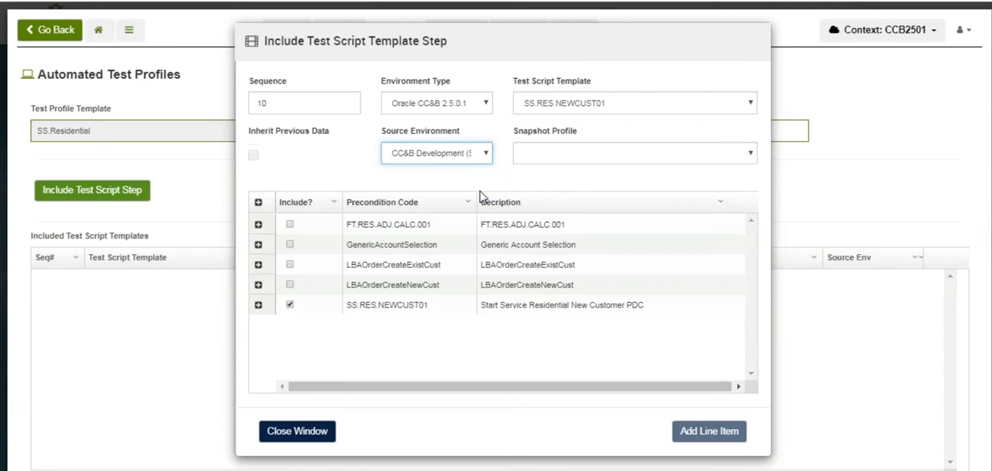
{"action": "left_click", "coordinate": [751, 155]}
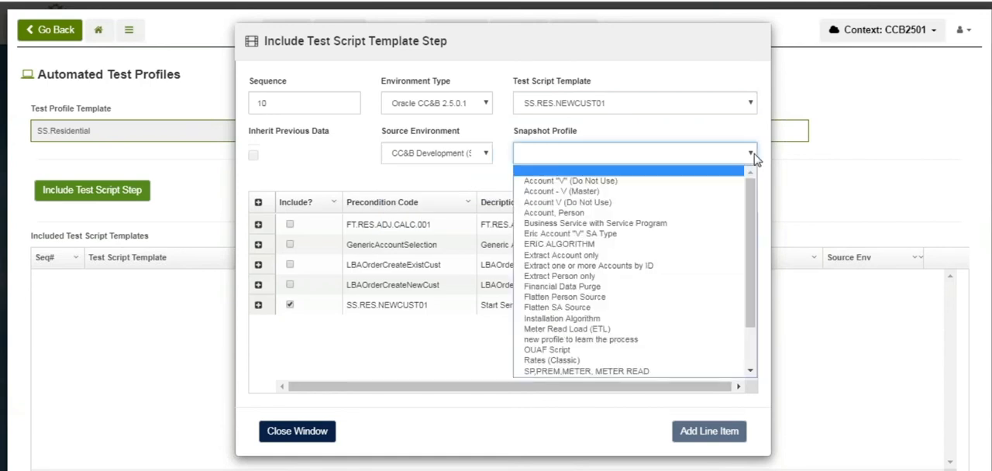
{"action": "left_click", "coordinate": [628, 192]}
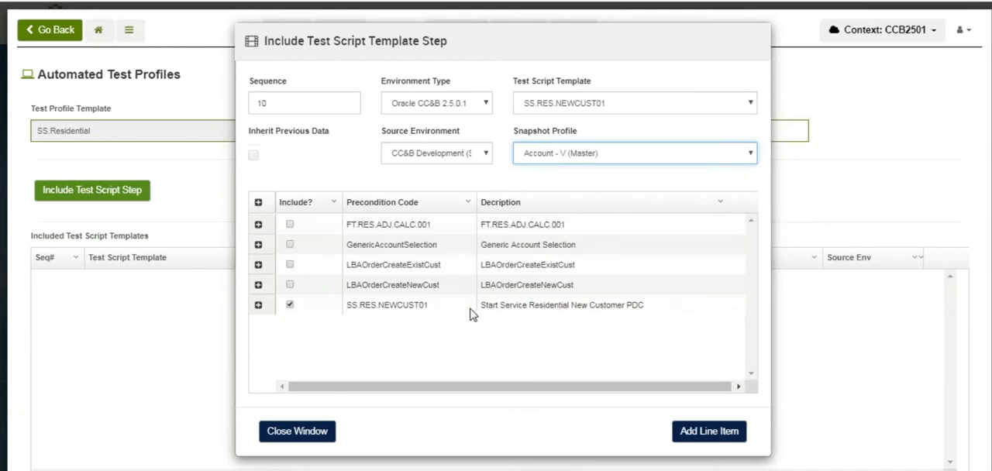
{"action": "left_click", "coordinate": [706, 434]}
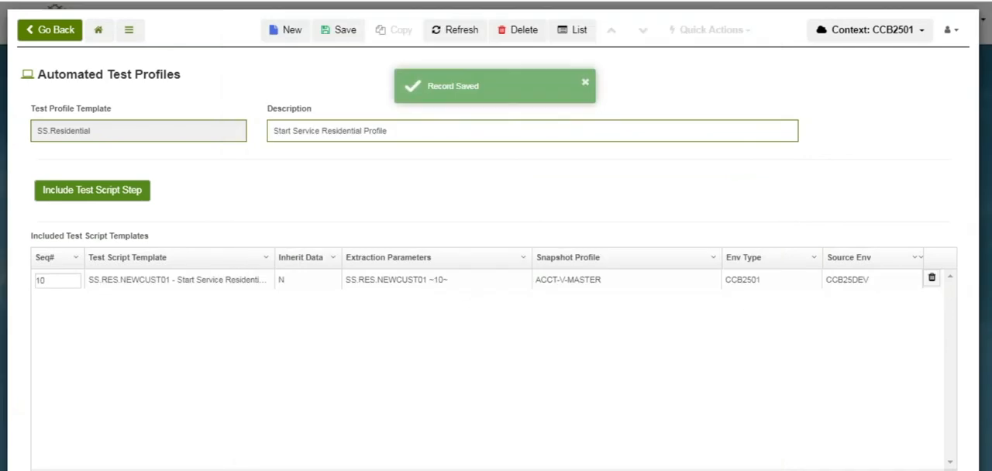
{"action": "left_click", "coordinate": [339, 39]}
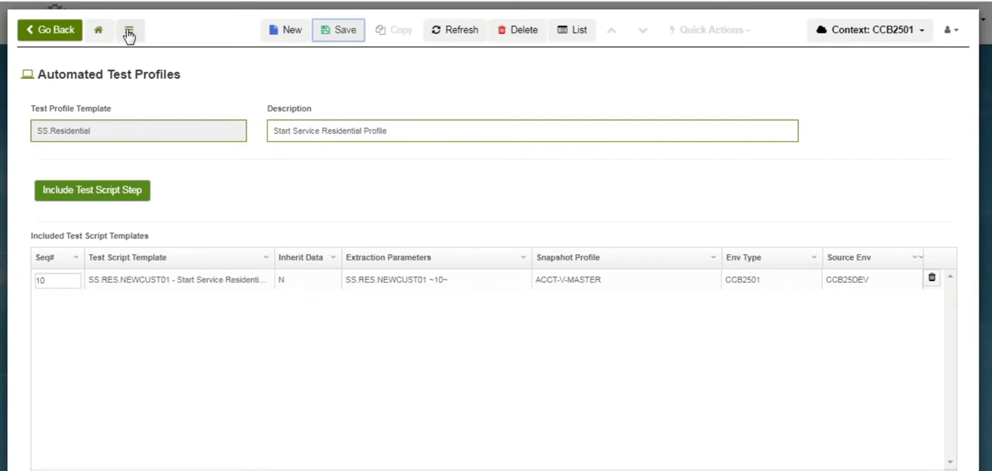
Return to the Environment Management Dashboard and open Automated Test Submission
{"action": "left_click", "coordinate": [97, 31]}
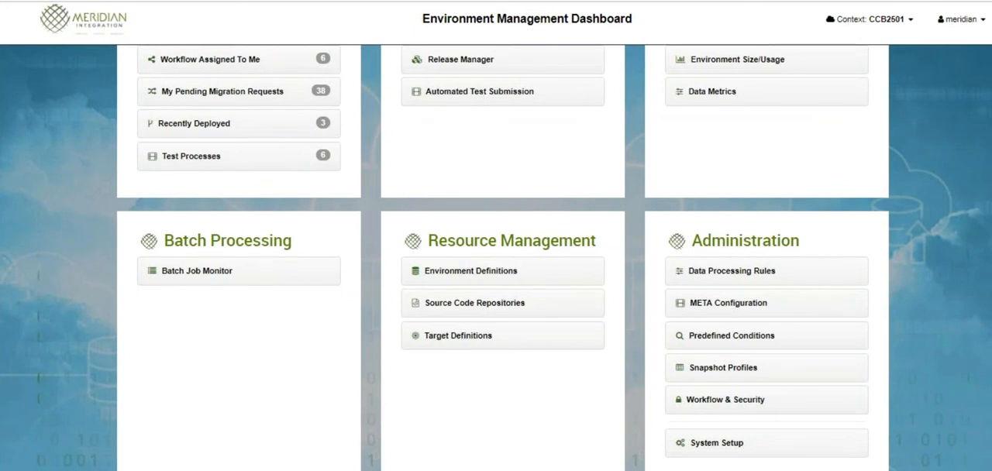
{"action": "scroll", "coordinate": [729, 85], "scroll_direction": "up", "scroll_amount": 2}
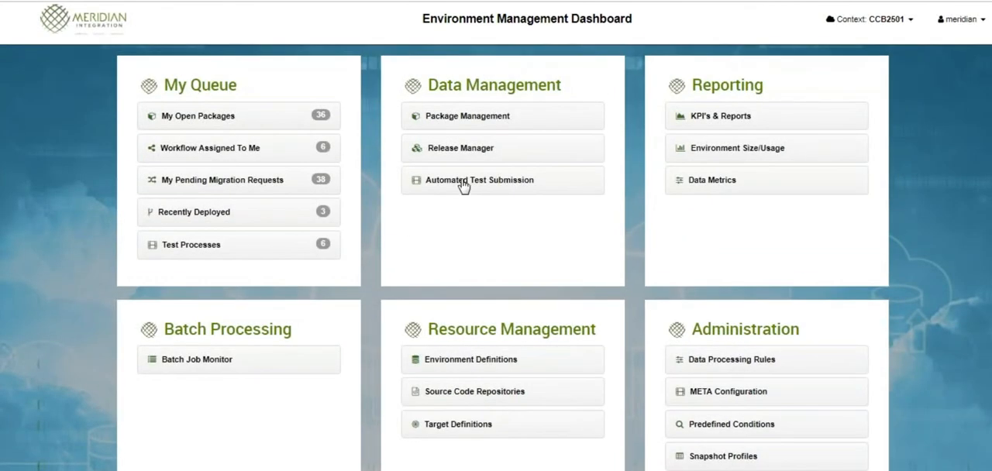
{"action": "left_click", "coordinate": [472, 182]}
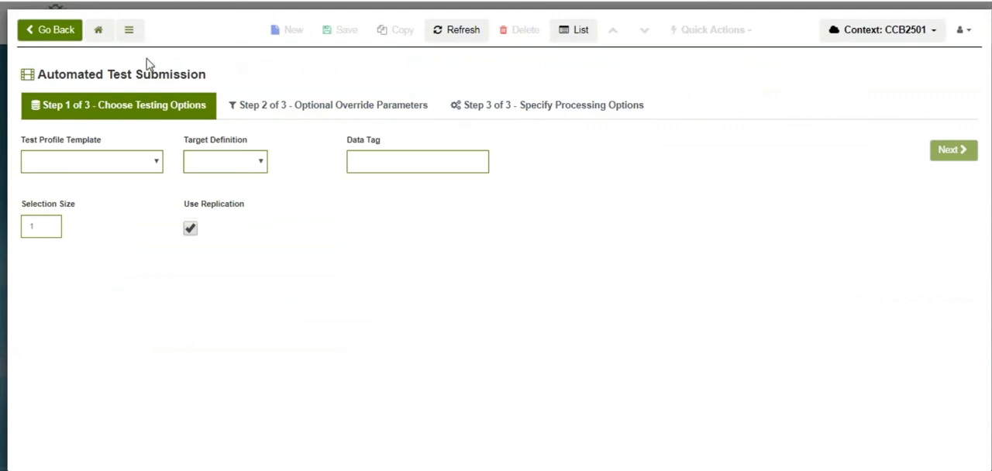
Choose the Start Service Residential Profile template with target definition CCB-DEV, and enter the data tag SSNC01
{"action": "left_click", "coordinate": [150, 163]}
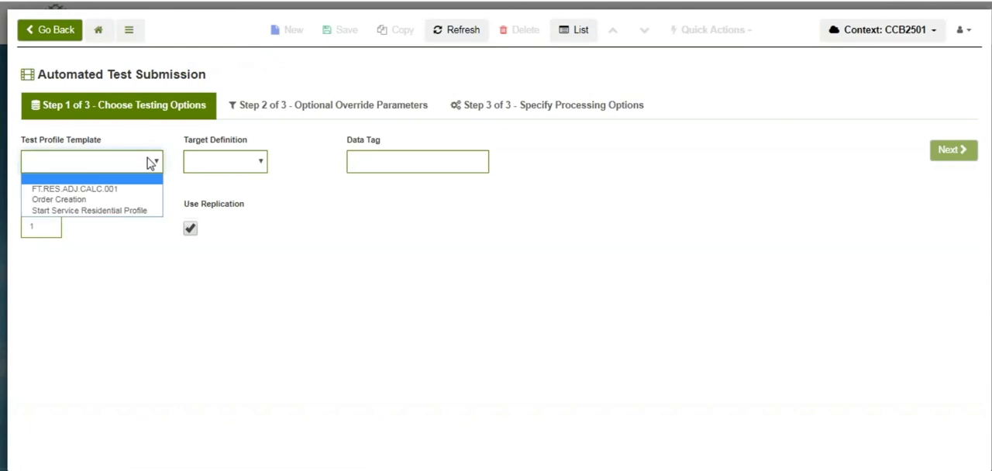
{"action": "left_click", "coordinate": [126, 214]}
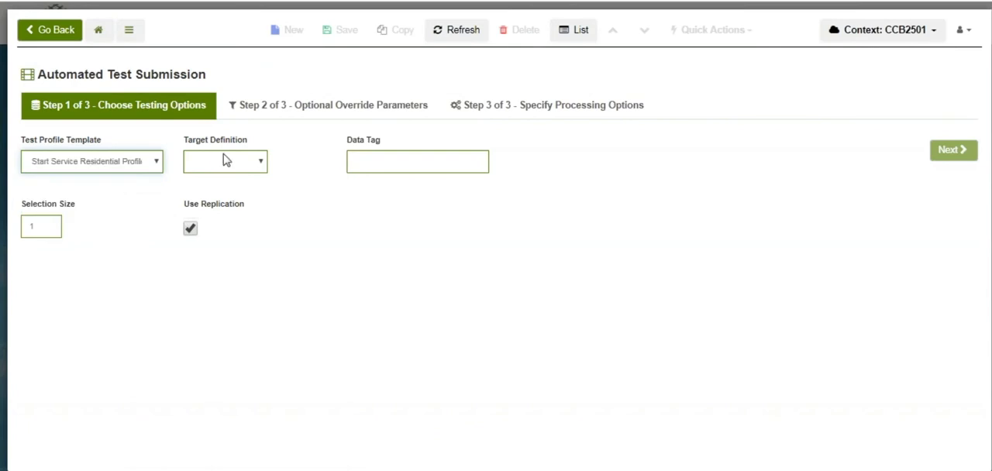
{"action": "left_click", "coordinate": [265, 170]}
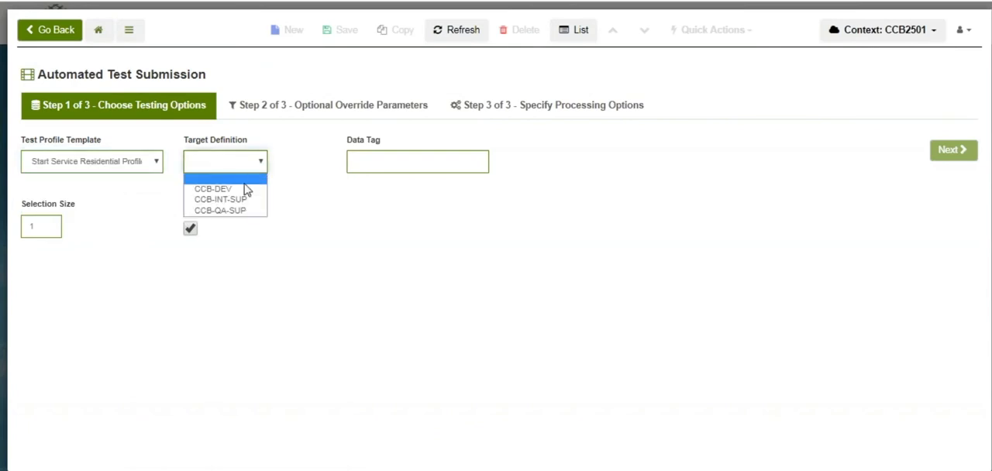
{"action": "left_click", "coordinate": [237, 190]}
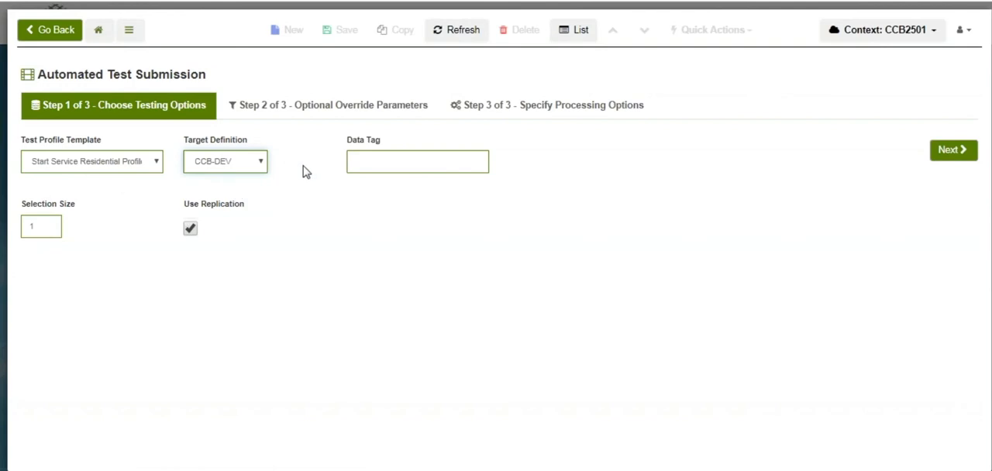
{"action": "left_click", "coordinate": [371, 159]}
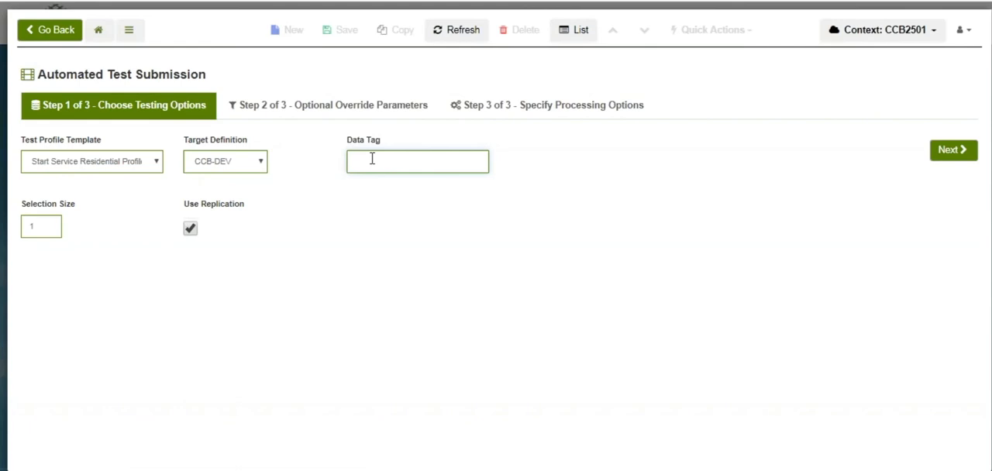
{"action": "key", "text": "Caps_Lock"}
Leave the optional override parameters and processing options at their defaults and submit the automated test
{"action": "left_click", "coordinate": [954, 155]}
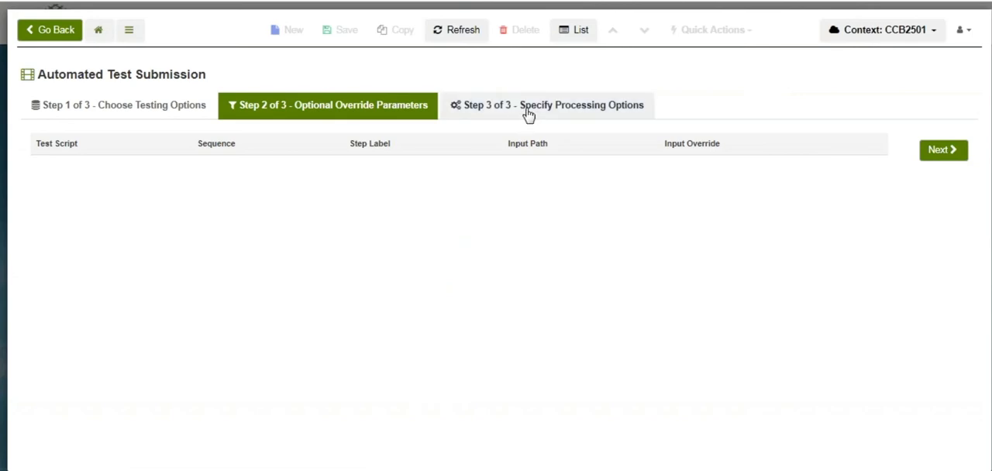
{"action": "left_click", "coordinate": [941, 150]}
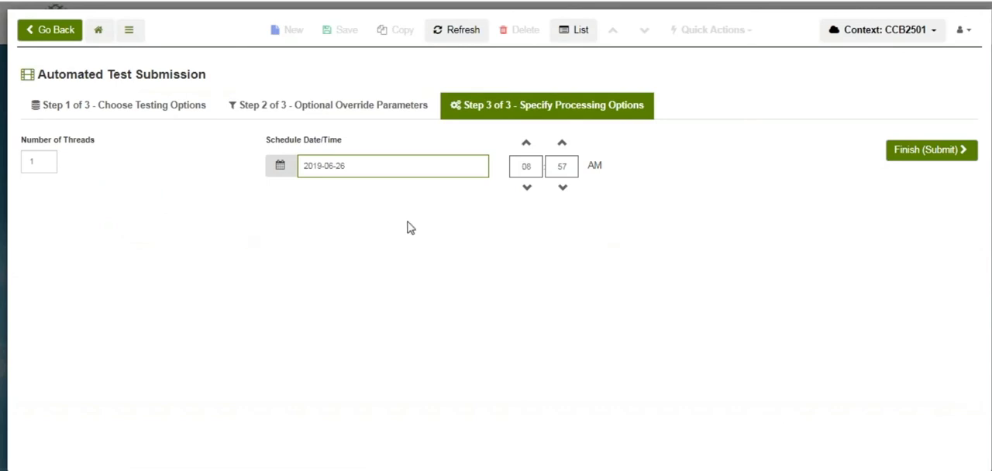
{"action": "left_click", "coordinate": [920, 155]}
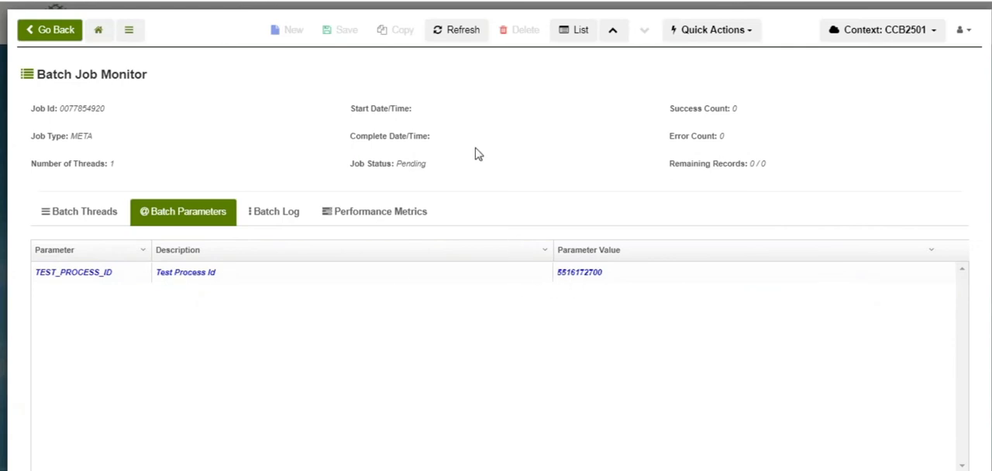
Refresh the batch job, open its test process and examine the iterations under test case steps 10, 20 and 30
{"action": "left_click", "coordinate": [458, 30]}
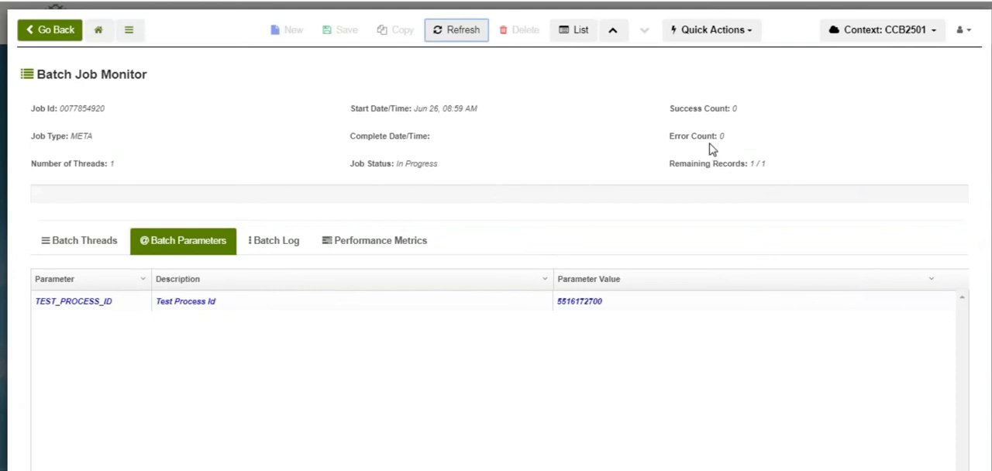
{"action": "left_click", "coordinate": [193, 304]}
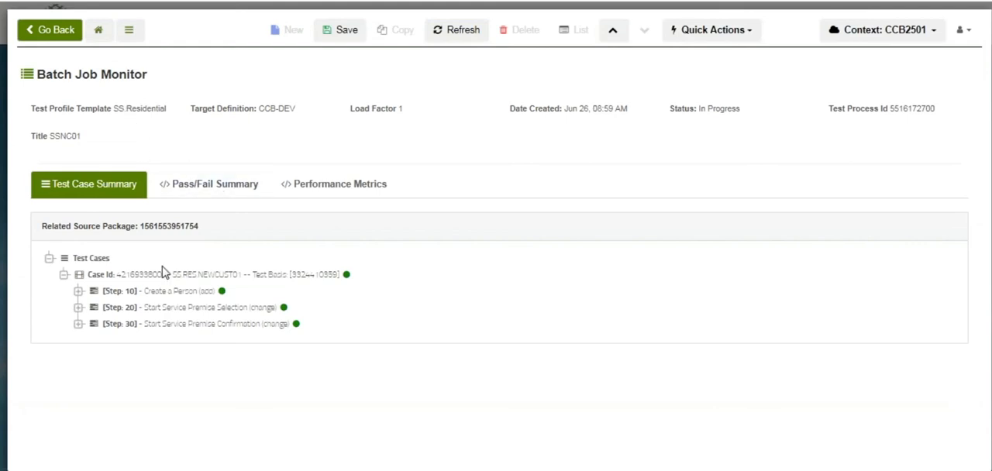
{"action": "left_click", "coordinate": [348, 279]}
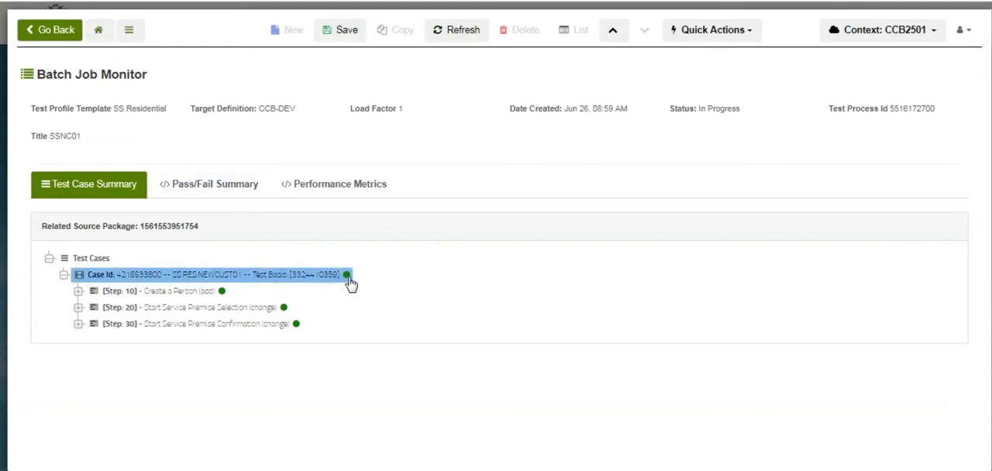
{"action": "left_click", "coordinate": [77, 291]}
{"action": "left_click", "coordinate": [79, 323]}
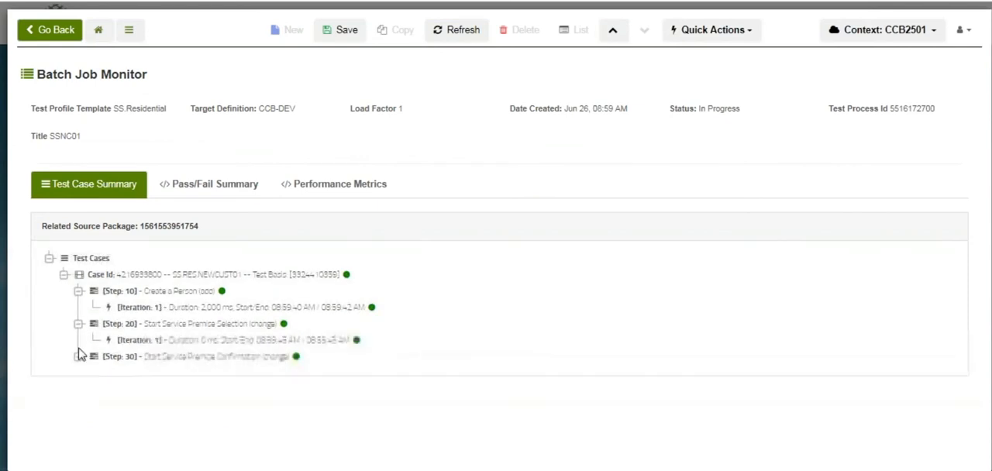
{"action": "left_click", "coordinate": [78, 356]}
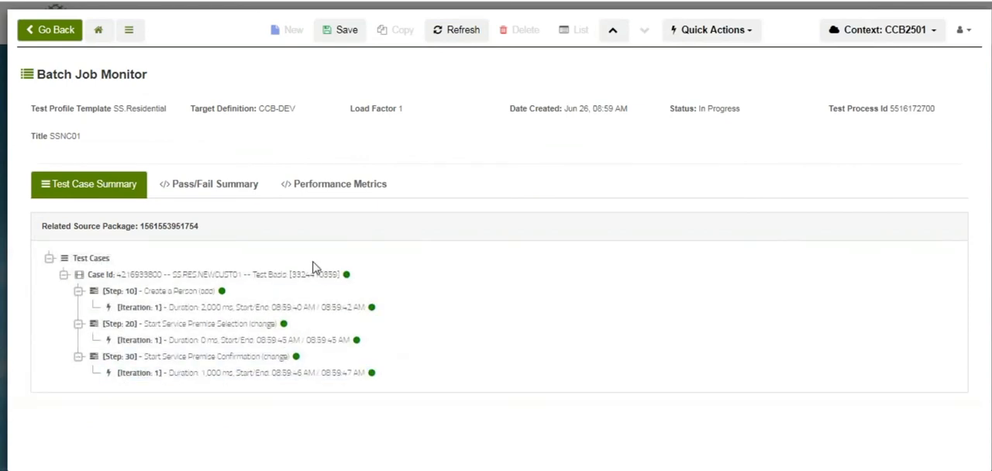
{"action": "left_click", "coordinate": [275, 343]}
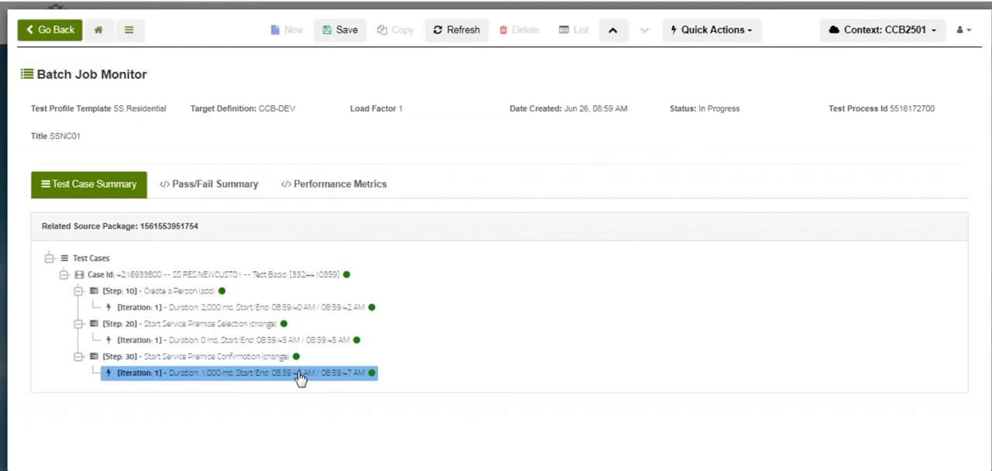
View the snapshot details of the Create a Person iteration and examine the CI_ACCT table record
{"action": "right_click", "coordinate": [196, 309]}
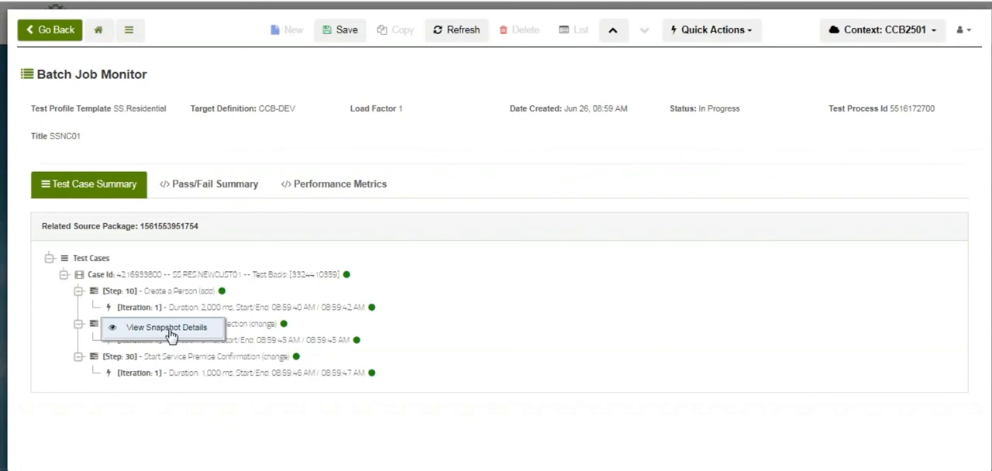
{"action": "left_click", "coordinate": [170, 330]}
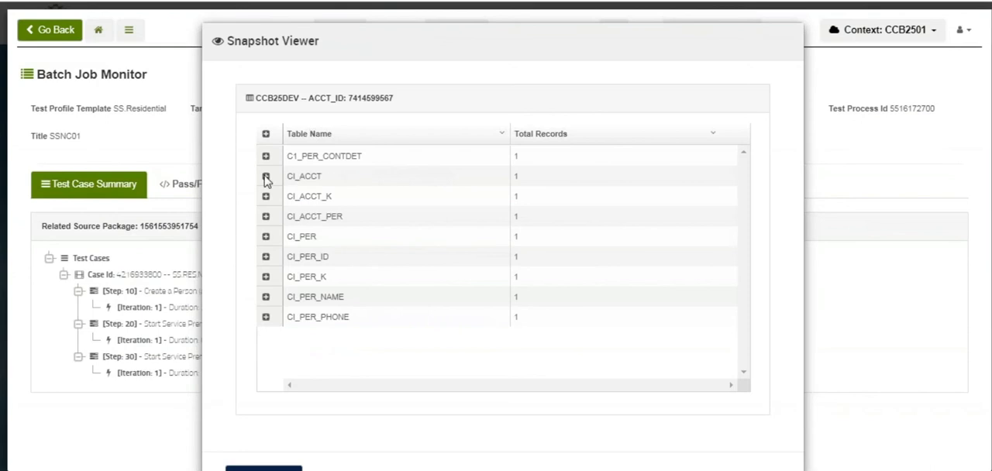
{"action": "left_click", "coordinate": [266, 176]}
{"action": "mouse_move", "coordinate": [353, 346]}
{"action": "left_mouse_down"}
{"action": "mouse_move", "coordinate": [369, 348]}
{"action": "mouse_move", "coordinate": [343, 348]}
{"action": "left_mouse_up"}
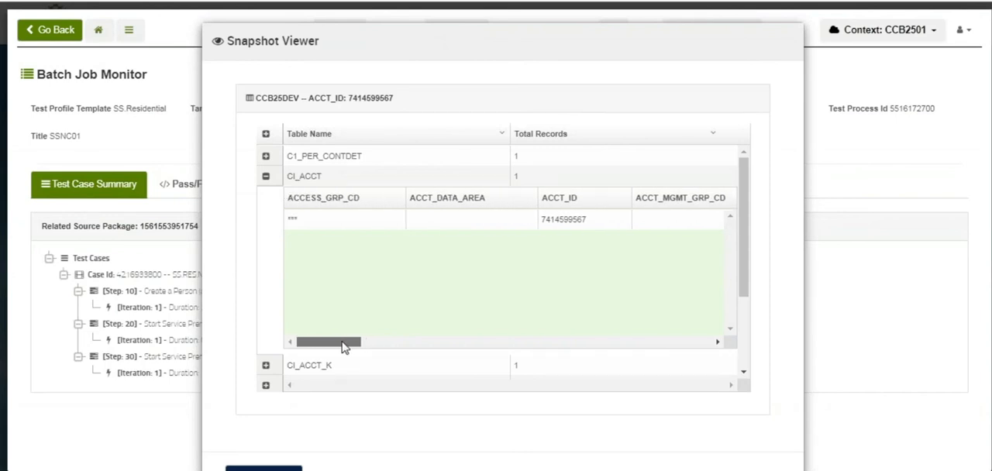
{"action": "left_click", "coordinate": [265, 177]}
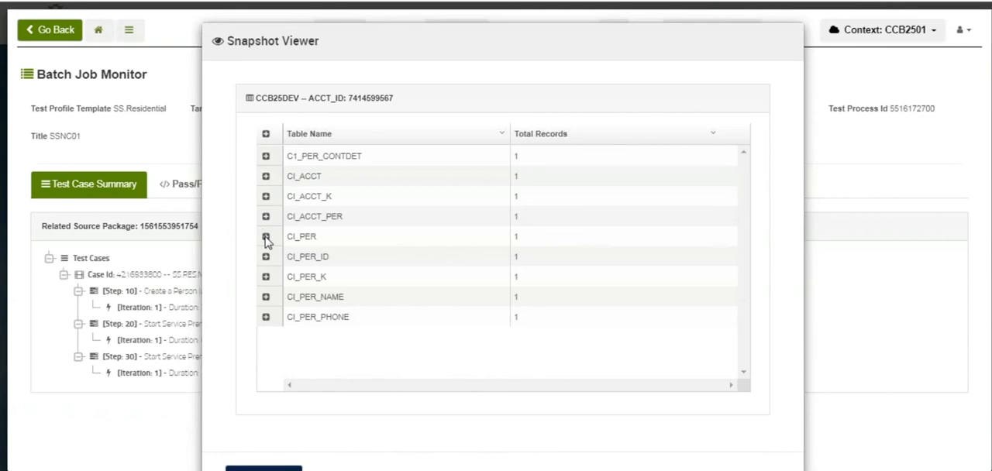
Examine the CI_PER and CI_PER_NAME records in the snapshot, then close the Snapshot Viewer
{"action": "left_click", "coordinate": [266, 237]}
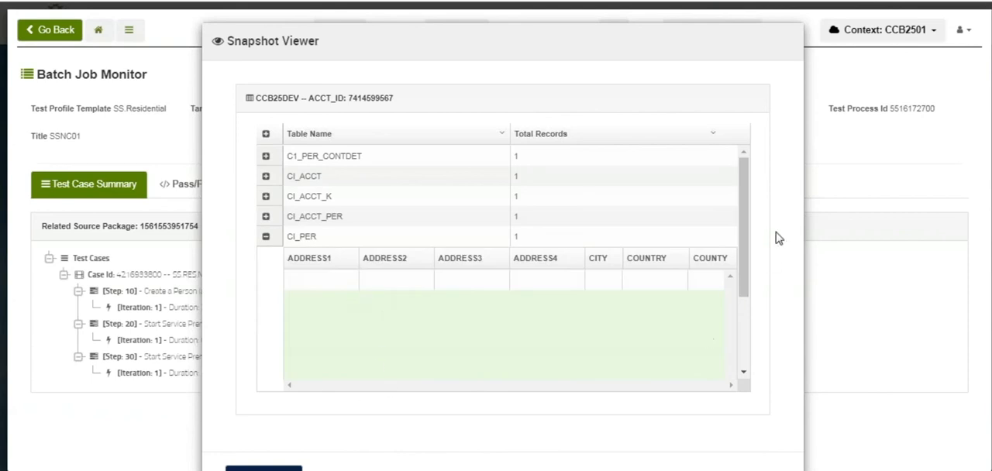
{"action": "left_click_drag", "start_coordinate": [749, 222], "coordinate": [664, 283]}
{"action": "left_click_drag", "start_coordinate": [353, 345], "coordinate": [569, 339]}
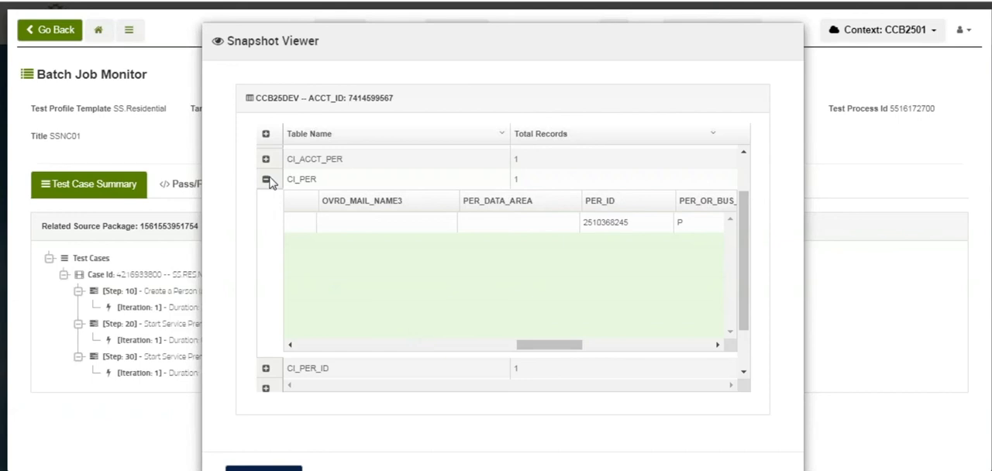
{"action": "left_click", "coordinate": [266, 180]}
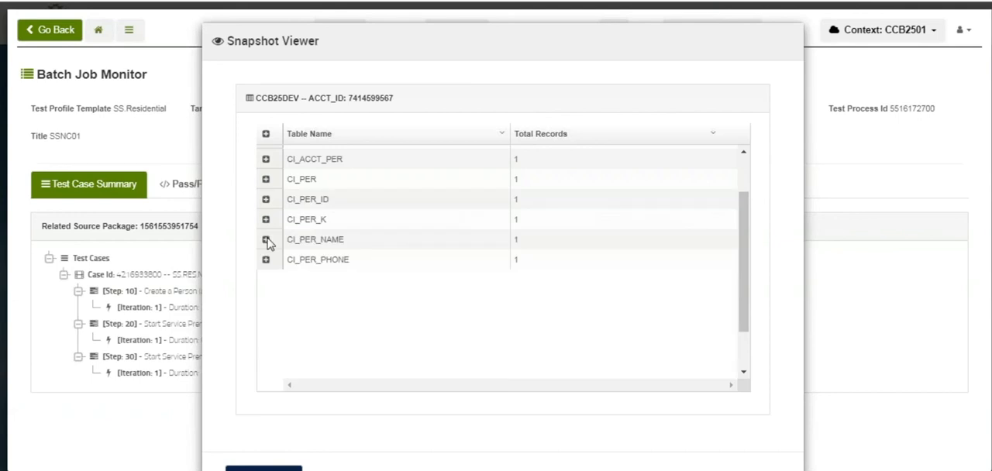
{"action": "left_click", "coordinate": [265, 240]}
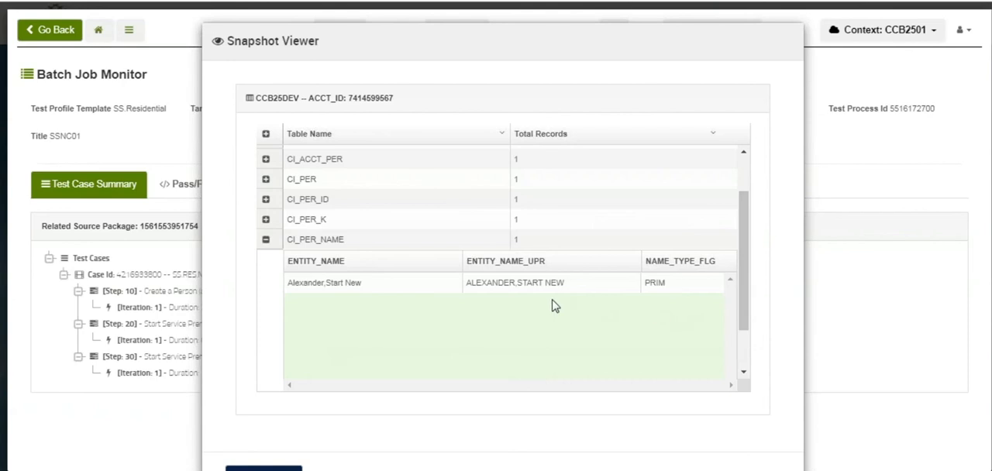
{"action": "left_click_drag", "start_coordinate": [746, 266], "coordinate": [746, 316]}
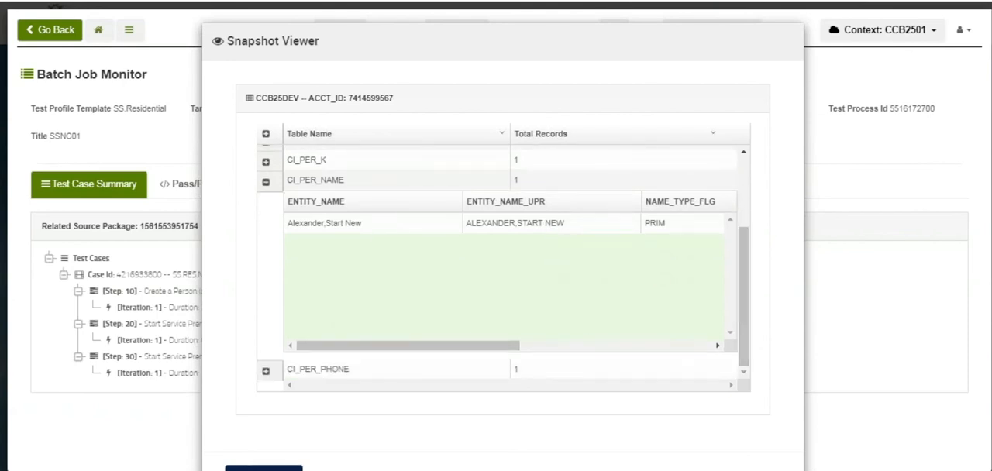
{"action": "left_click", "coordinate": [264, 468]}
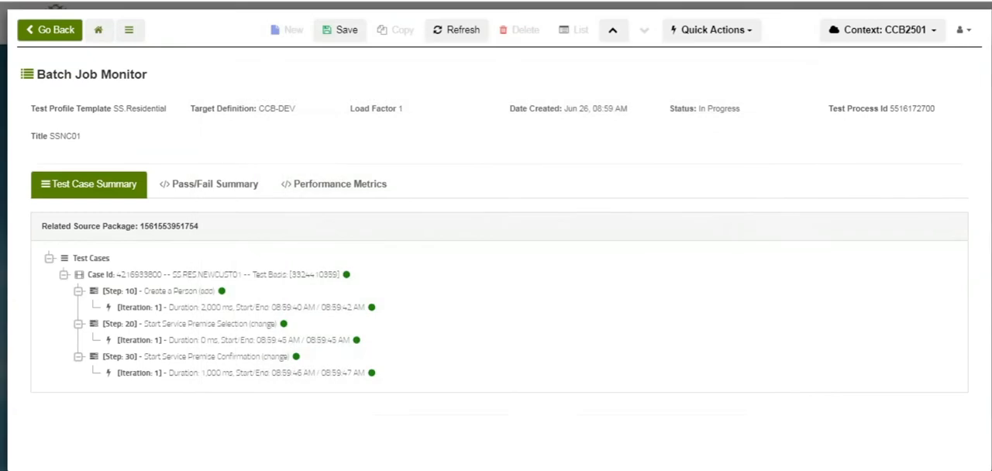
Review the test process's pass/fail summary and its service performance chart by iteration
{"action": "left_click", "coordinate": [263, 187]}
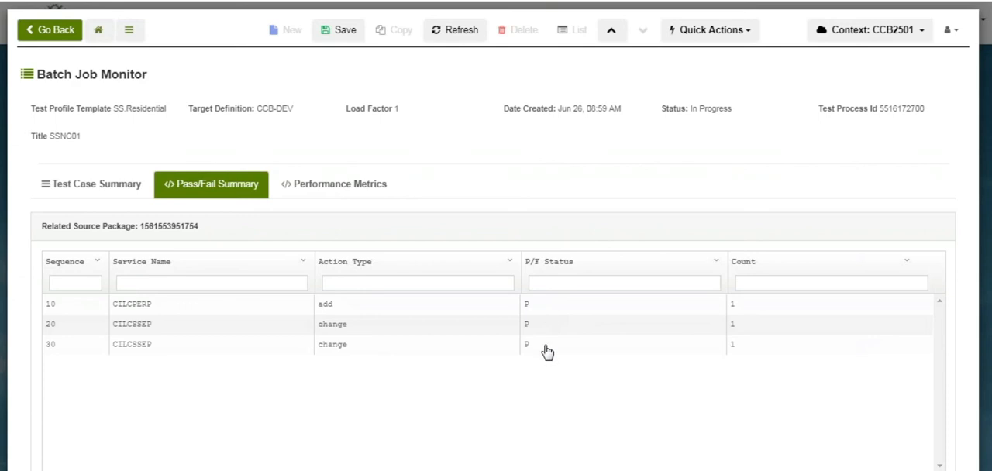
{"action": "left_click", "coordinate": [317, 189]}
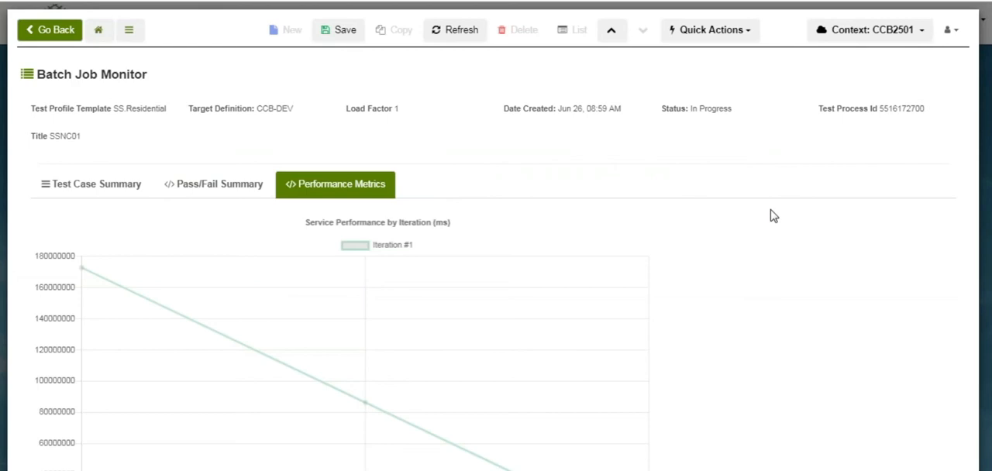
{"action": "scroll", "coordinate": [496, 272], "scroll_direction": "down", "scroll_amount": 3}
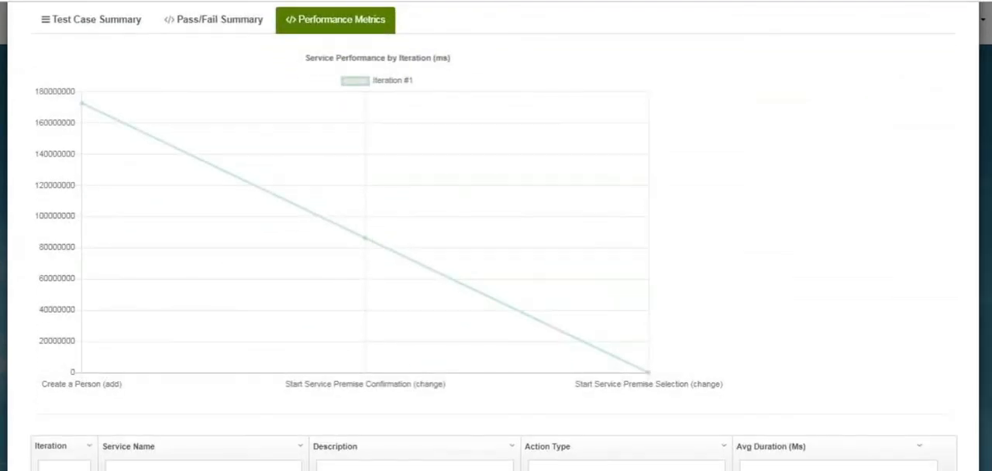
Examine the average duration of each service under the performance chart, then return to the test case summary
{"action": "scroll", "coordinate": [496, 271], "scroll_direction": "down", "scroll_amount": 1}
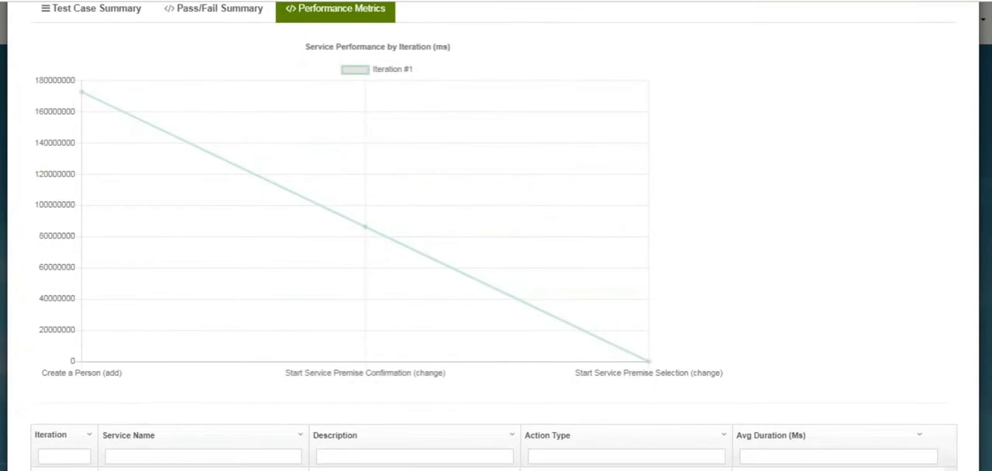
{"action": "scroll", "coordinate": [496, 272], "scroll_direction": "down", "scroll_amount": 3}
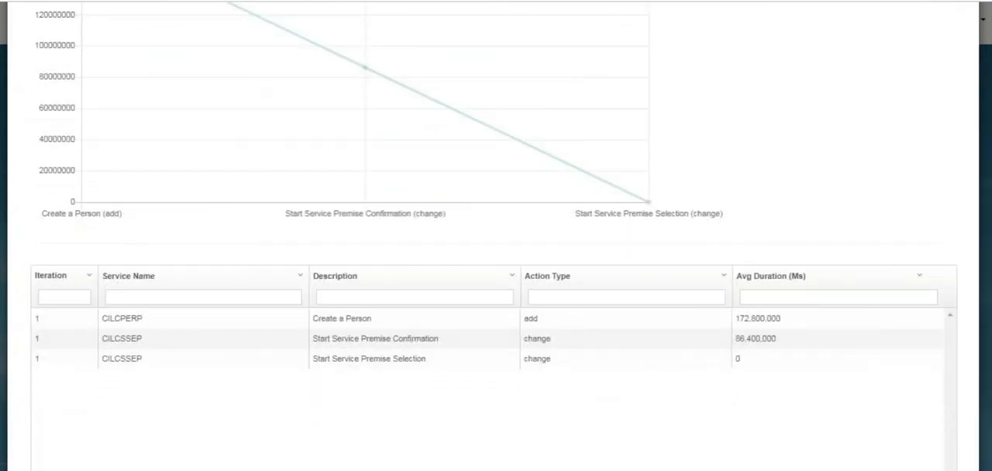
{"action": "scroll", "coordinate": [717, 151], "scroll_direction": "up", "scroll_amount": 7}
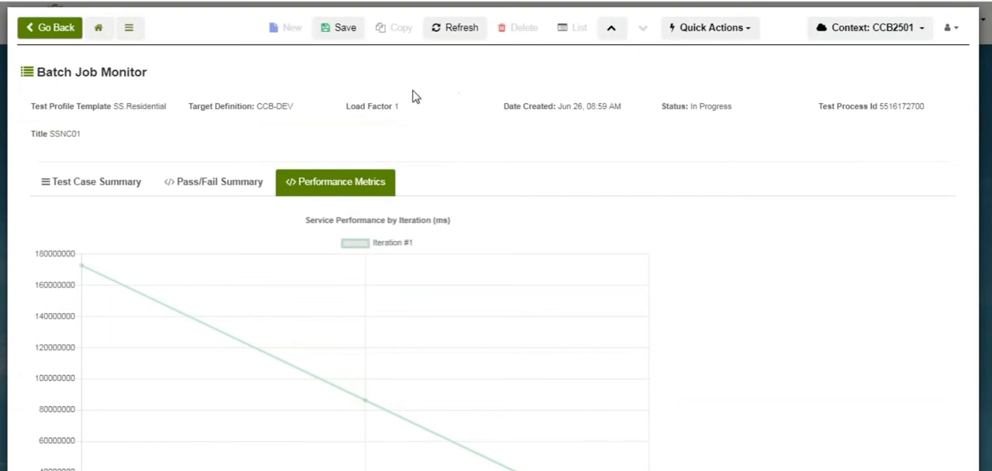
{"action": "left_click", "coordinate": [88, 183]}
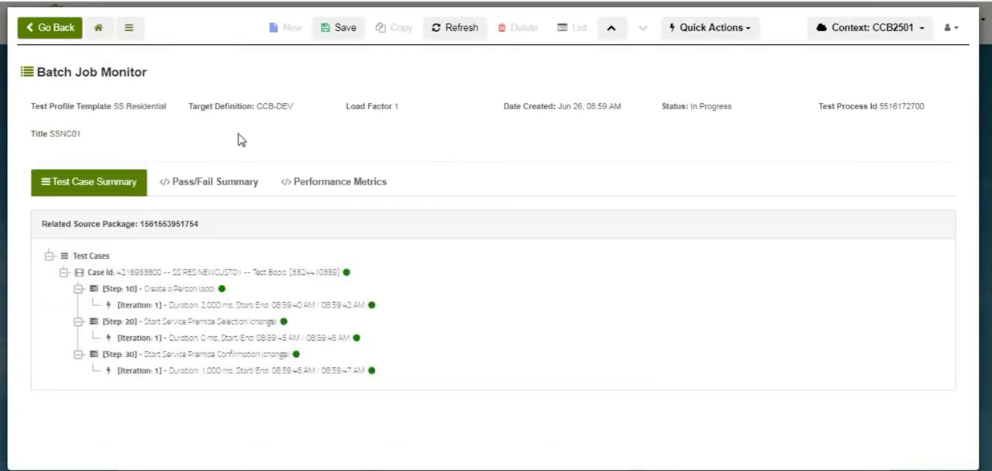
Resubmit the test process as a retest against target definition CCB-DEV with 1 thread
{"action": "left_click", "coordinate": [713, 31]}
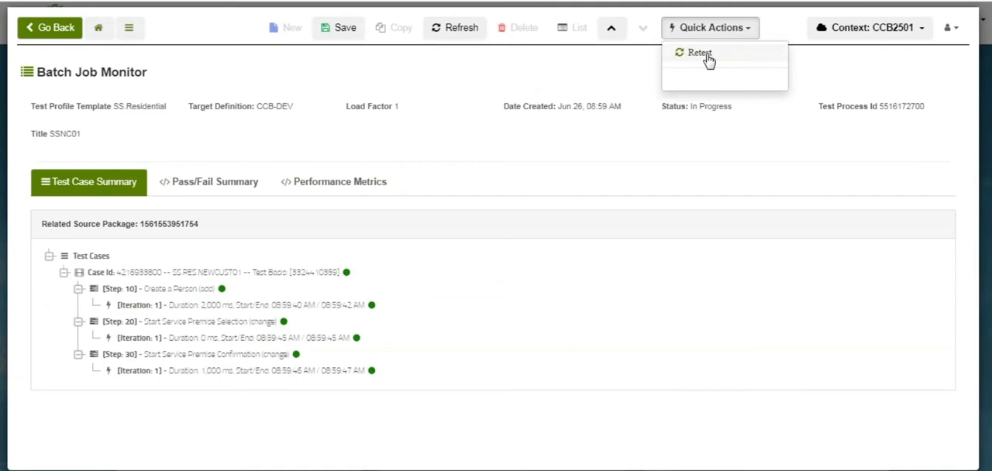
{"action": "left_click", "coordinate": [488, 70]}
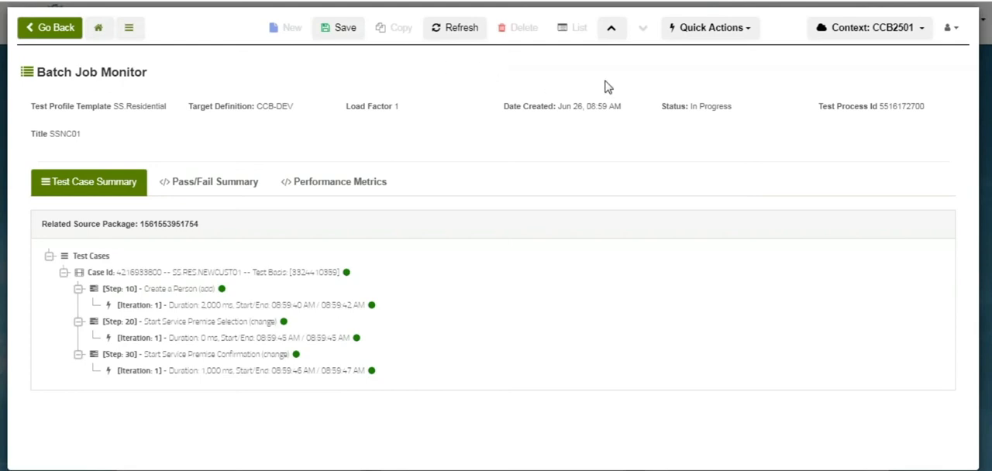
{"action": "left_click", "coordinate": [722, 31]}
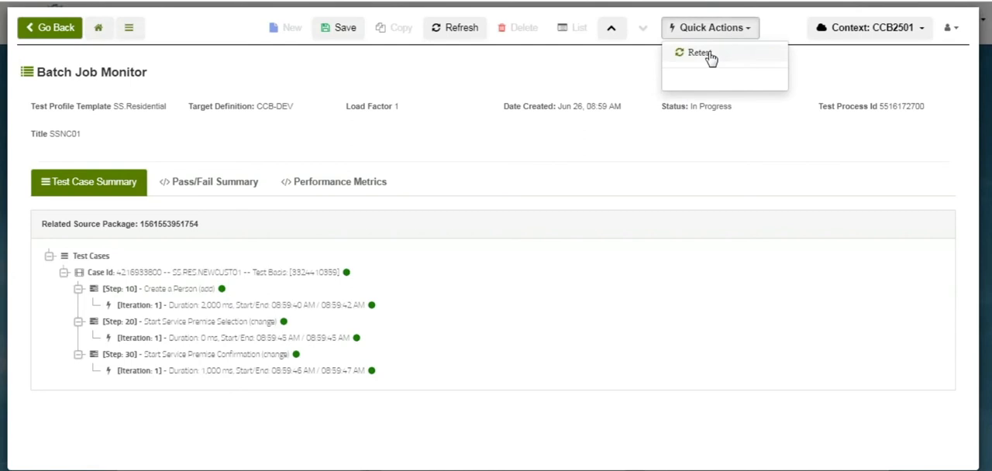
{"action": "left_click", "coordinate": [699, 53]}
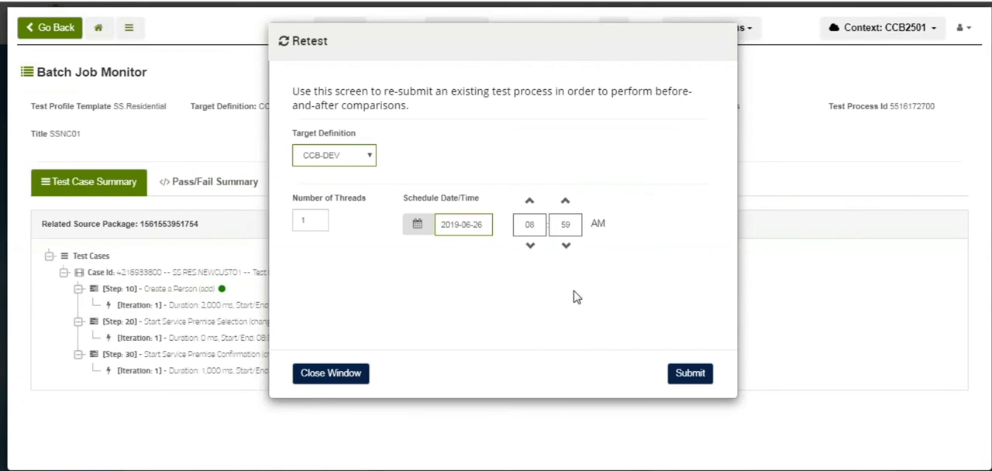
{"action": "left_click", "coordinate": [690, 374]}
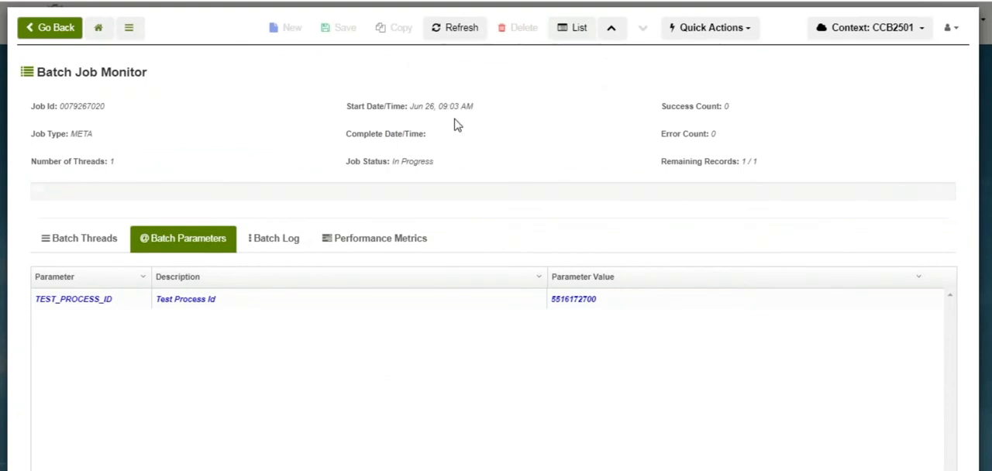
Refresh the retest's batch job, open its test process and expand test case steps 10, 20 and 30
{"action": "left_click", "coordinate": [453, 30]}
{"action": "left_click", "coordinate": [453, 30]}
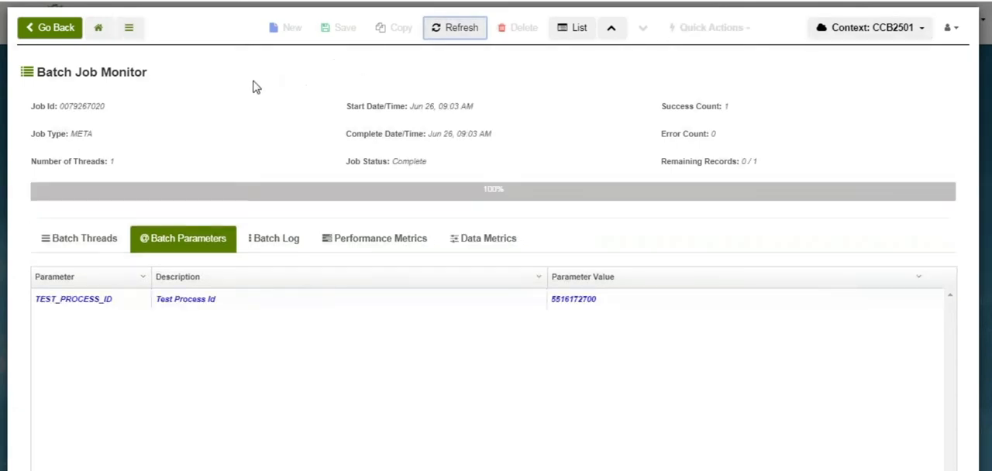
{"action": "left_click", "coordinate": [188, 246]}
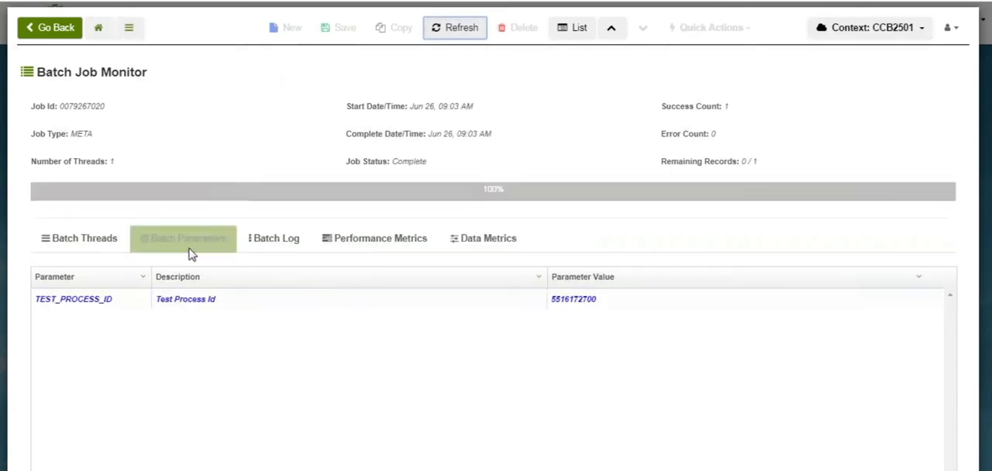
{"action": "left_click", "coordinate": [197, 302]}
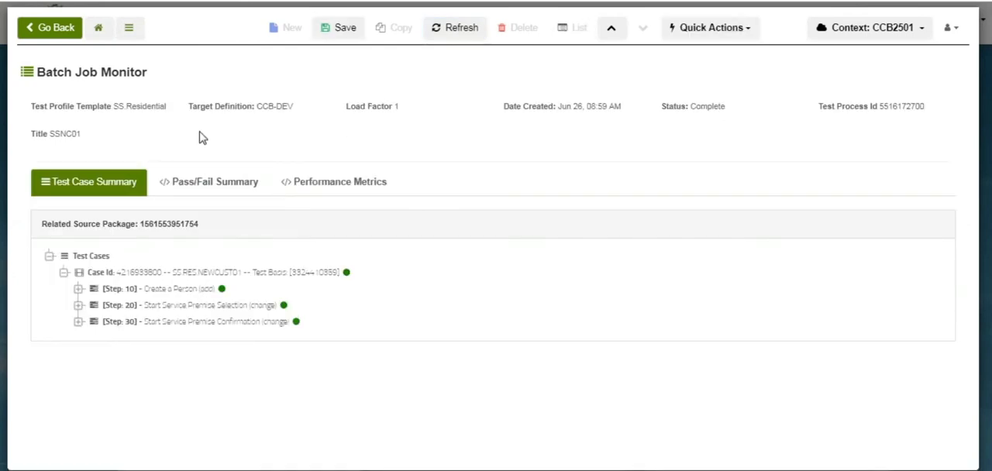
{"action": "left_click", "coordinate": [78, 289]}
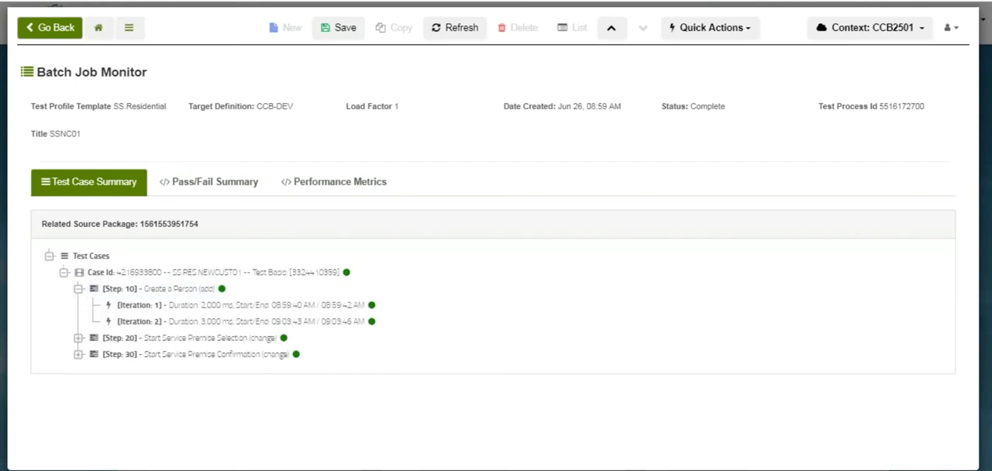
{"action": "left_click", "coordinate": [78, 338]}
{"action": "left_click", "coordinate": [78, 387]}
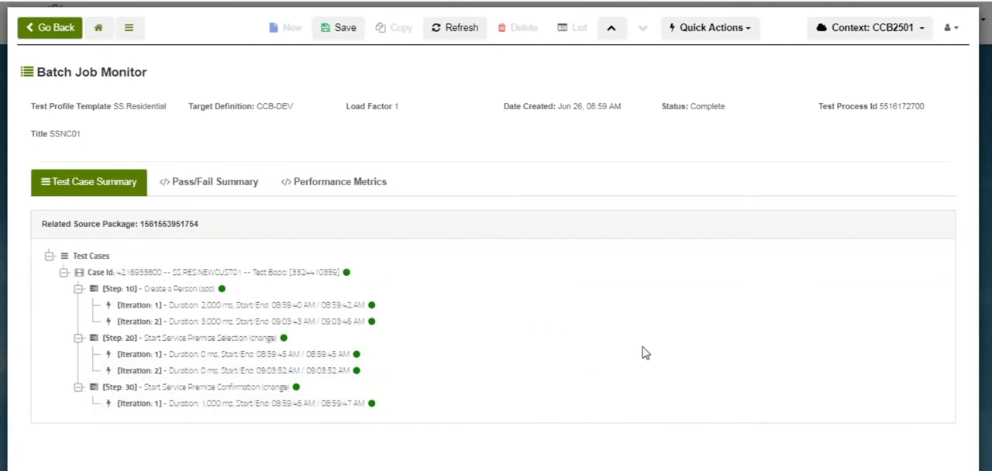
Compare iterations 1 and 2 under the Create a Person and Start Service Premise Selection steps
{"action": "left_click", "coordinate": [195, 289]}
{"action": "left_click", "coordinate": [167, 306]}
{"action": "left_click", "coordinate": [157, 355]}
{"action": "left_click", "coordinate": [150, 322]}
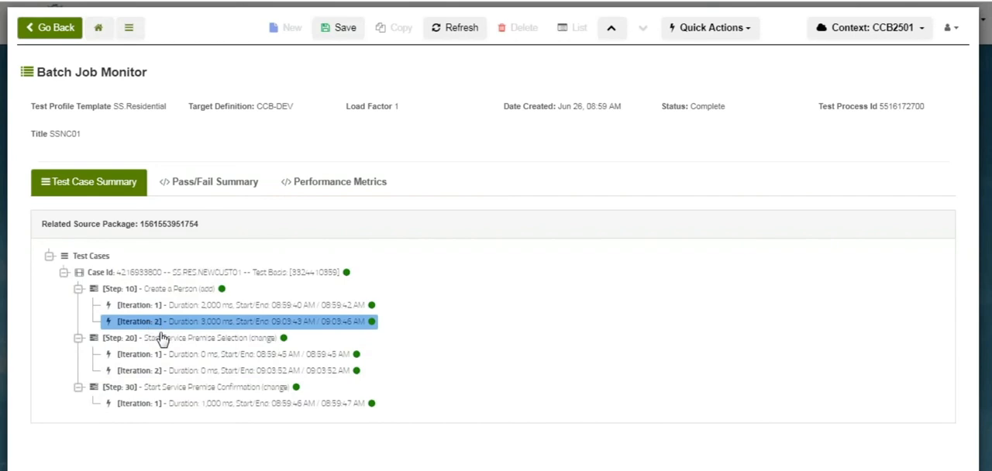
{"action": "left_click", "coordinate": [163, 355]}
{"action": "left_click", "coordinate": [184, 372]}
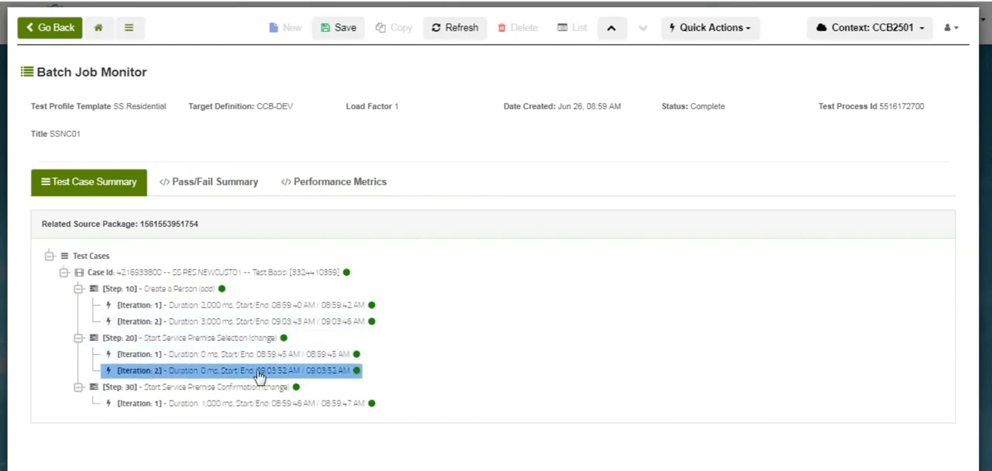
{"action": "left_click", "coordinate": [281, 326]}
{"action": "left_click", "coordinate": [313, 310]}
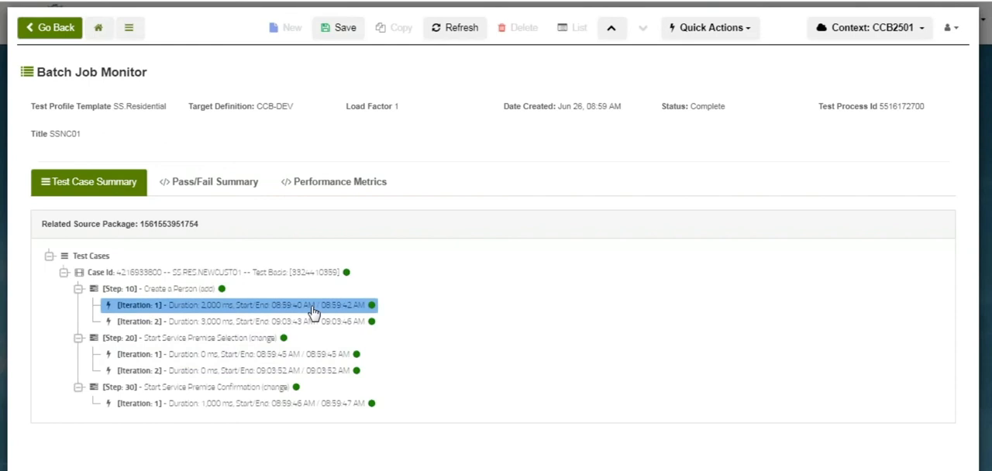
Examine the service performance chart comparing iterations 1 and 2, including the Start Service Premise Confirmation point
{"action": "left_click", "coordinate": [332, 186]}
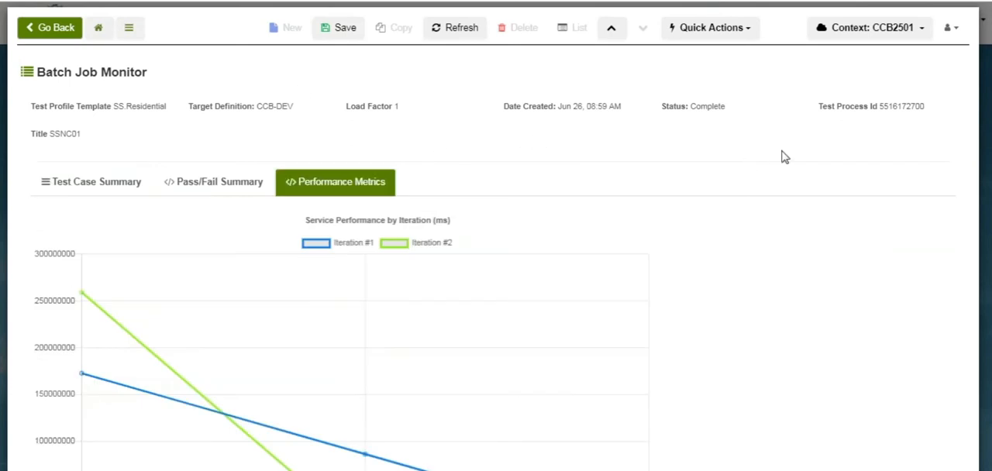
{"action": "scroll", "coordinate": [496, 255], "scroll_direction": "down", "scroll_amount": 3}
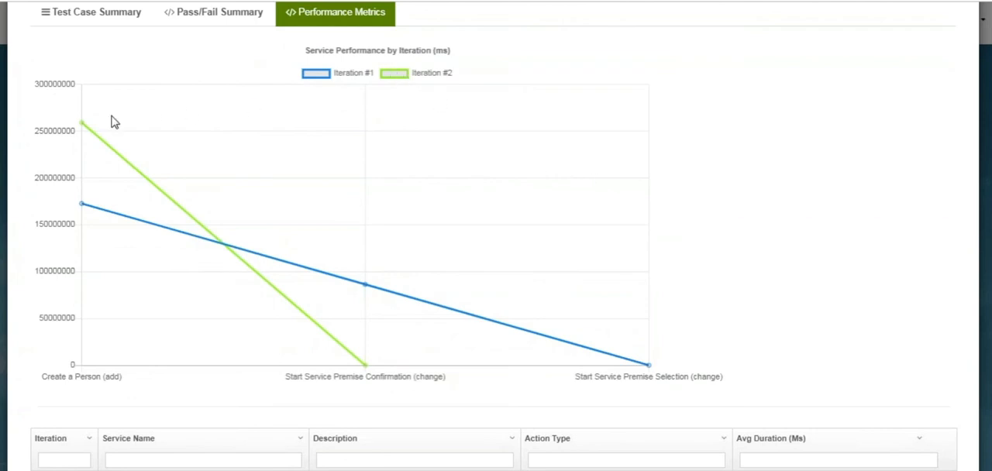
{"action": "mouse_move", "coordinate": [369, 371]}
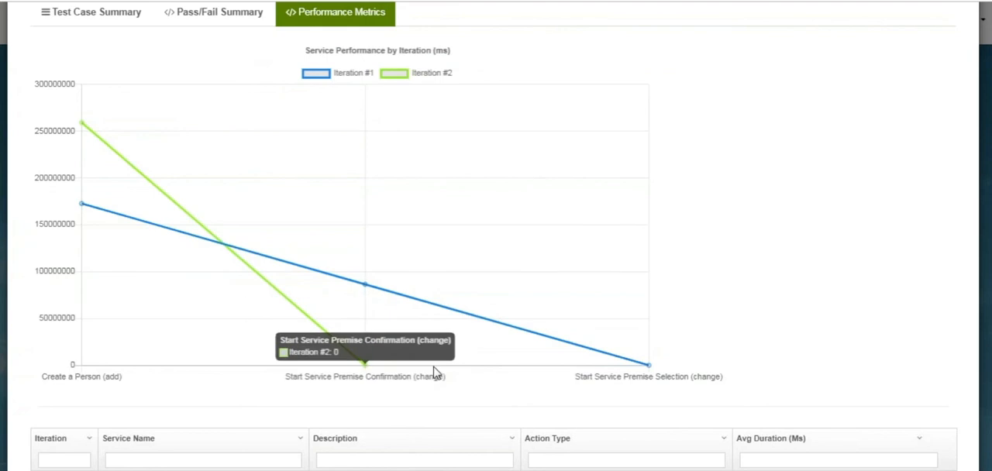
{"action": "scroll", "coordinate": [496, 233], "scroll_direction": "down", "scroll_amount": 3}
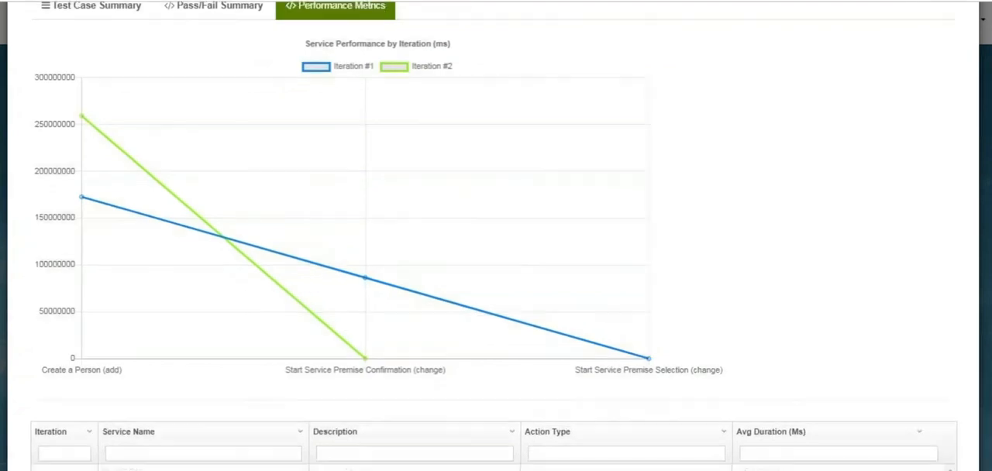
Refresh the test process and examine the iterations under step 30, Start Service Premise Confirmation
{"action": "scroll", "coordinate": [495, 233], "scroll_direction": "up", "scroll_amount": 6}
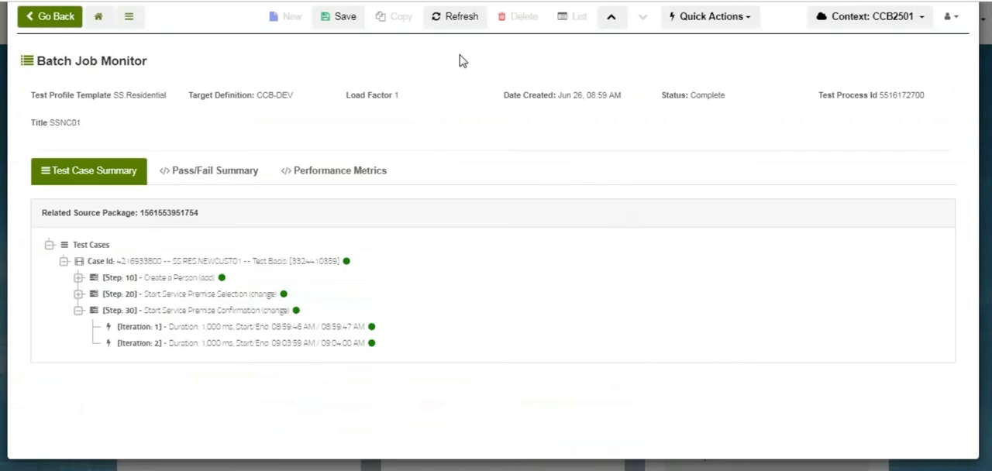
{"action": "left_click", "coordinate": [452, 23]}
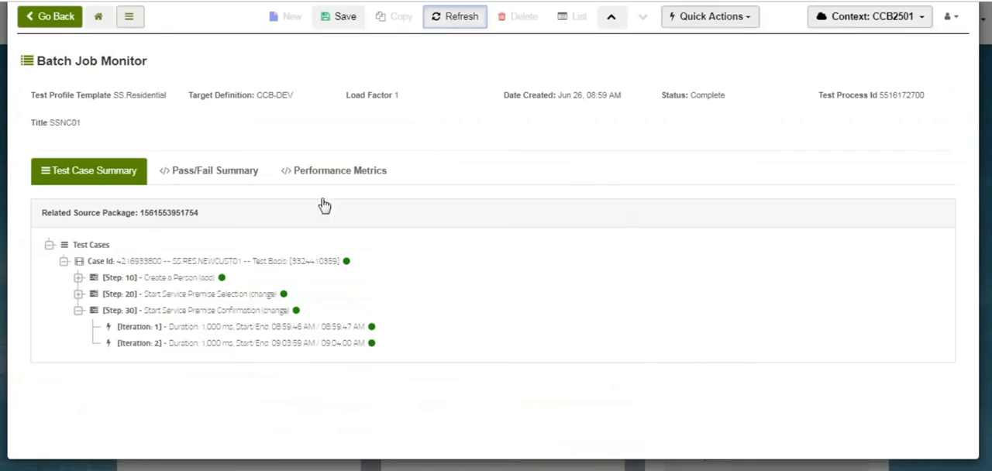
{"action": "left_click", "coordinate": [78, 312]}
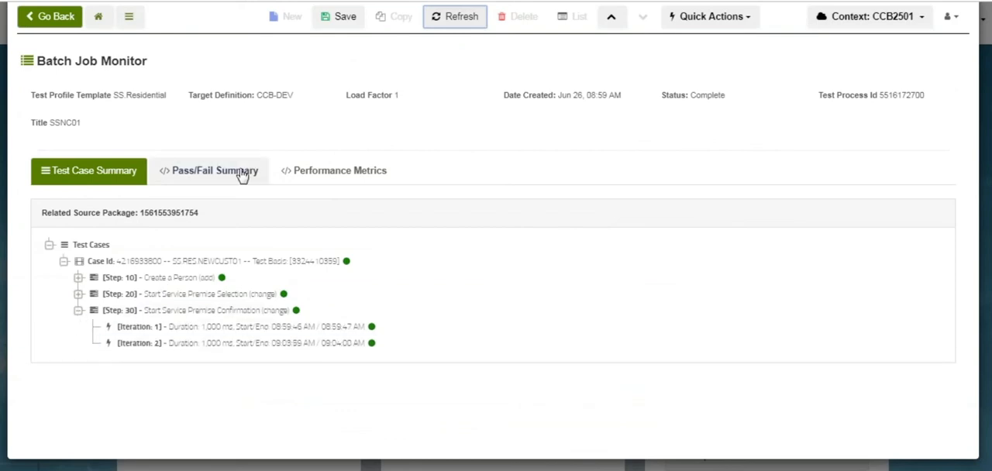
Review the refreshed performance chart for both iterations at the premise confirmation and selection points, along with the service duration table
{"action": "left_click", "coordinate": [315, 175]}
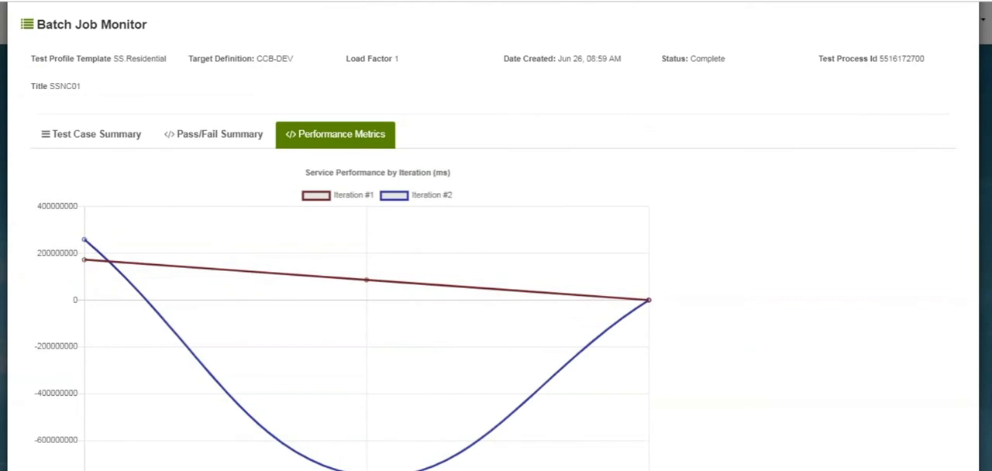
{"action": "scroll", "coordinate": [496, 271], "scroll_direction": "down", "scroll_amount": 3}
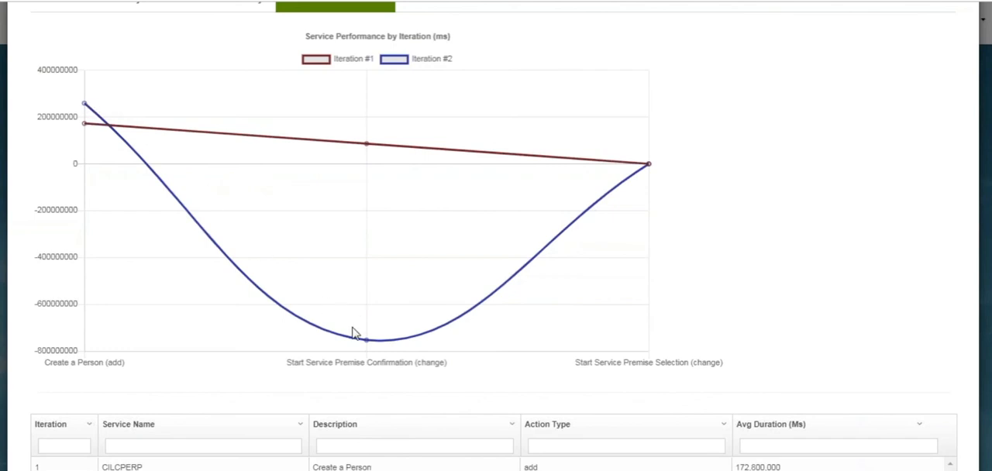
{"action": "mouse_move", "coordinate": [369, 343]}
{"action": "mouse_move", "coordinate": [649, 168]}
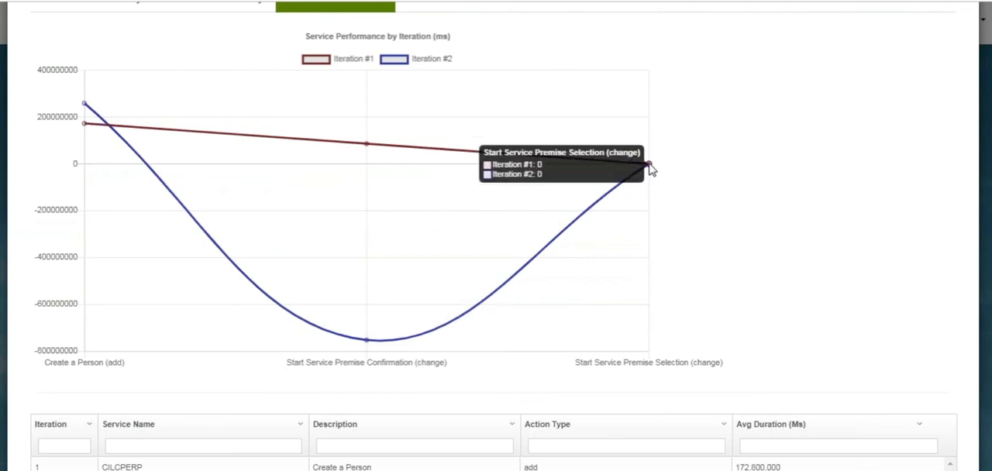
{"action": "scroll", "coordinate": [496, 233], "scroll_direction": "down", "scroll_amount": 3}
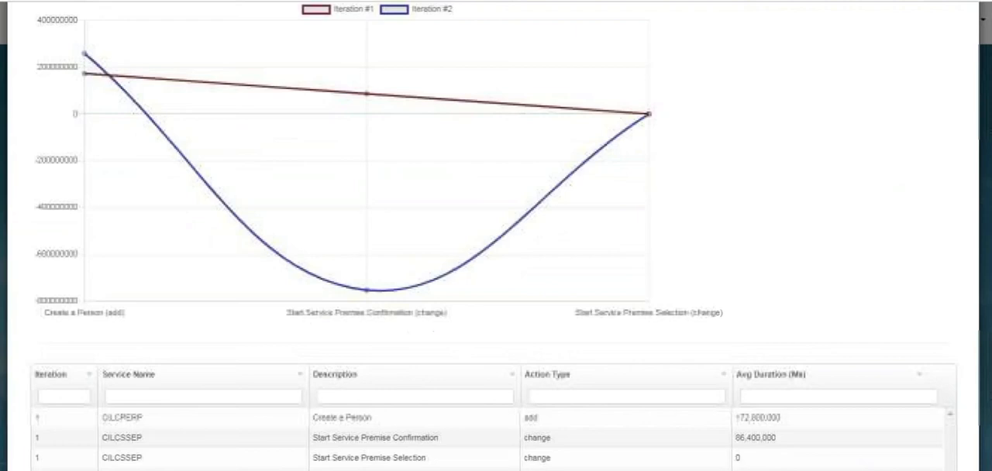
{"action": "scroll", "coordinate": [496, 232], "scroll_direction": "up", "scroll_amount": 5}
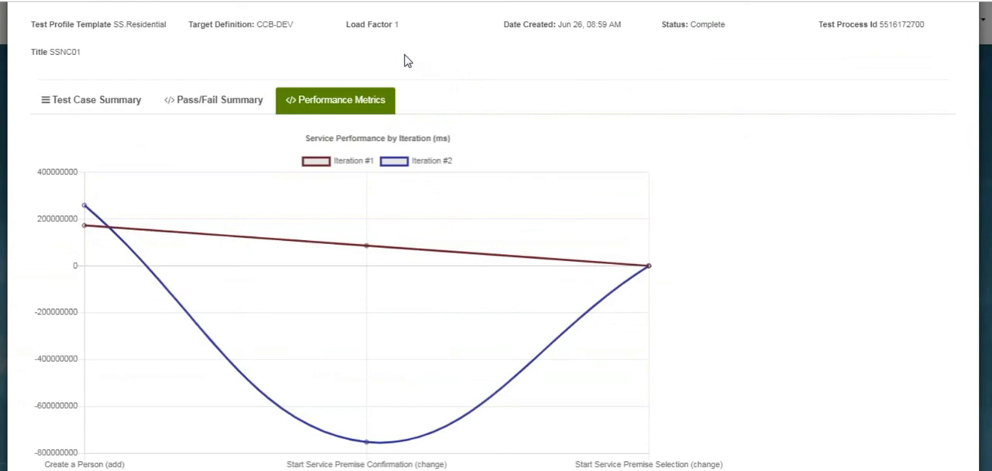
{"action": "scroll", "coordinate": [496, 232], "scroll_direction": "up", "scroll_amount": 2}
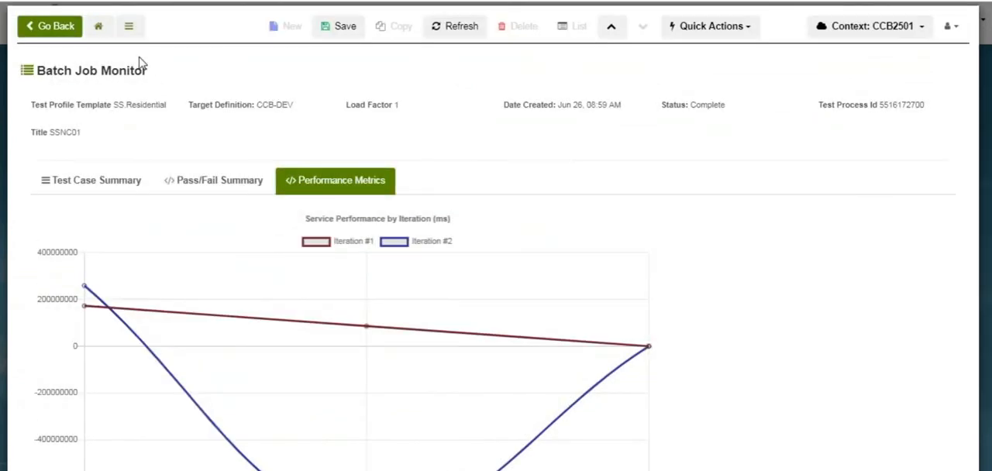
Return to the home dashboard and open the SS.Residential automated test profile from the META configuration
{"action": "left_click", "coordinate": [99, 29]}
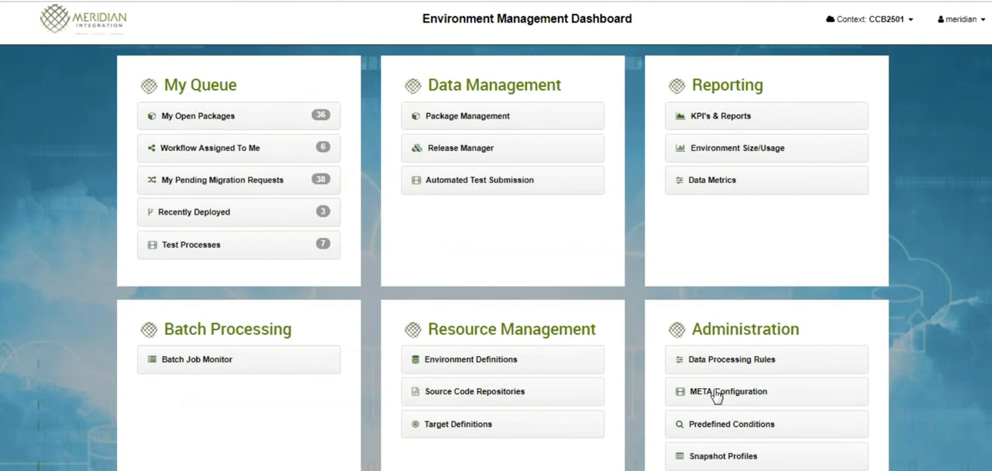
{"action": "left_click", "coordinate": [716, 393]}
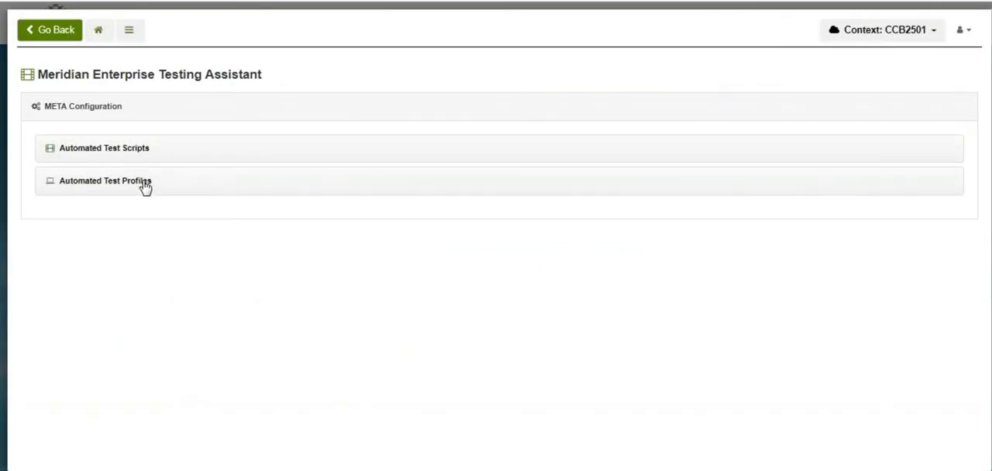
{"action": "left_click", "coordinate": [145, 187]}
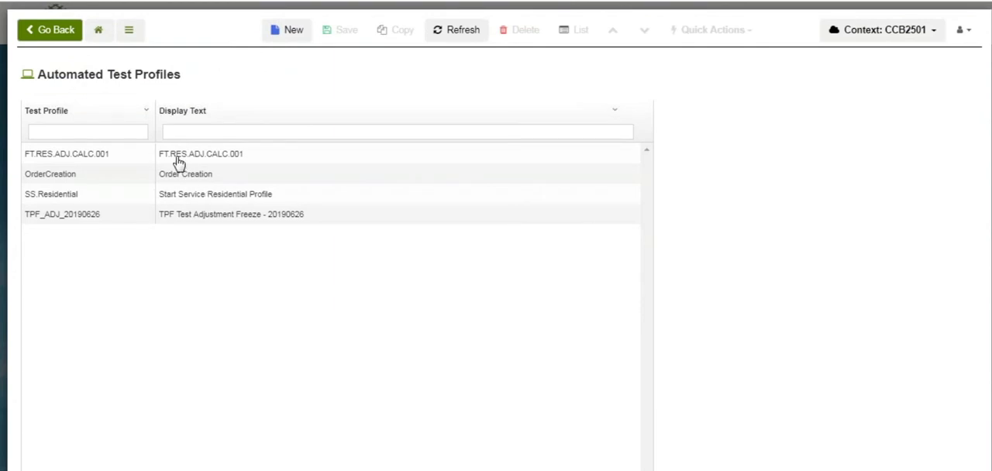
{"action": "left_click", "coordinate": [214, 196]}
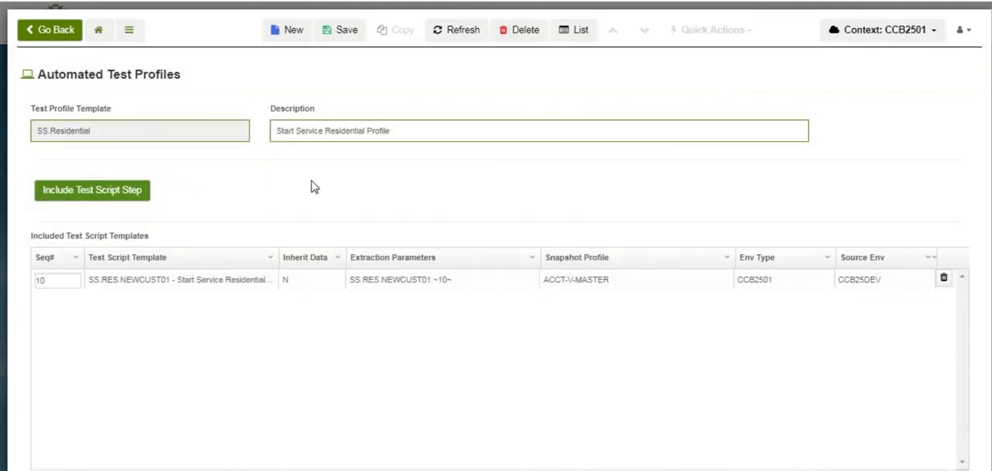
Begin including test script step 20 in the profile, with environment type Oracle CC&B 2.5.0.1 and template FT.RES.ADJ.CALC.001
{"action": "left_click", "coordinate": [91, 191]}
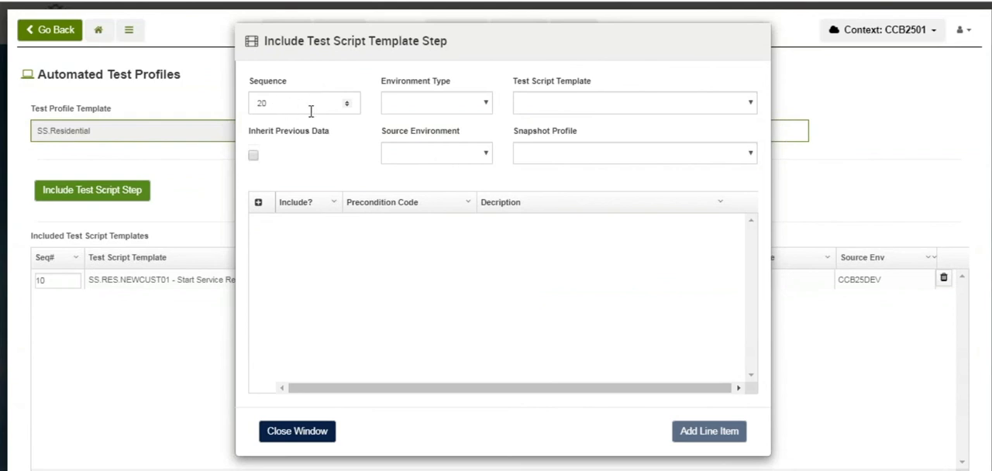
{"action": "left_click", "coordinate": [488, 103]}
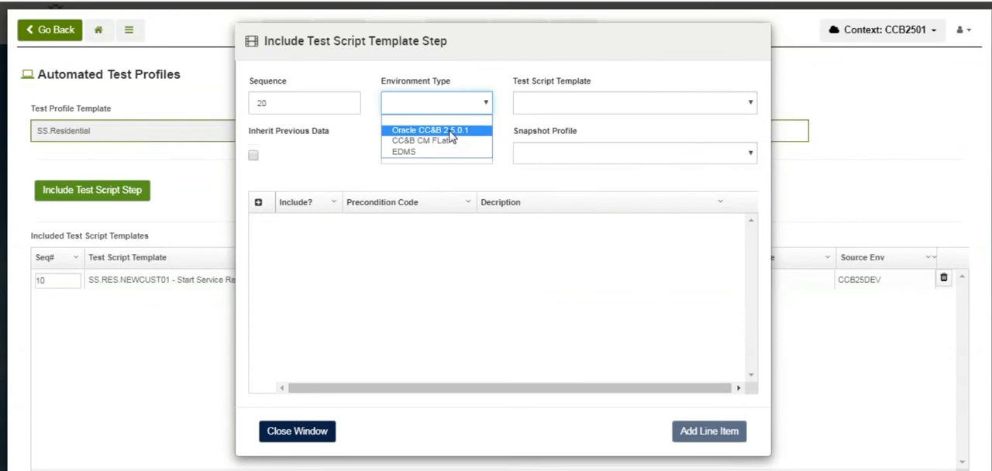
{"action": "left_click", "coordinate": [452, 132]}
{"action": "left_click", "coordinate": [640, 112]}
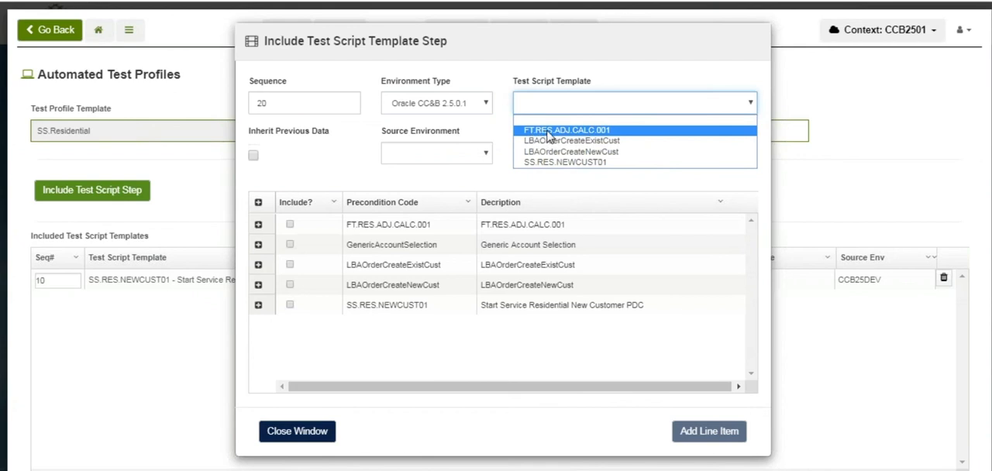
{"action": "left_click", "coordinate": [593, 133]}
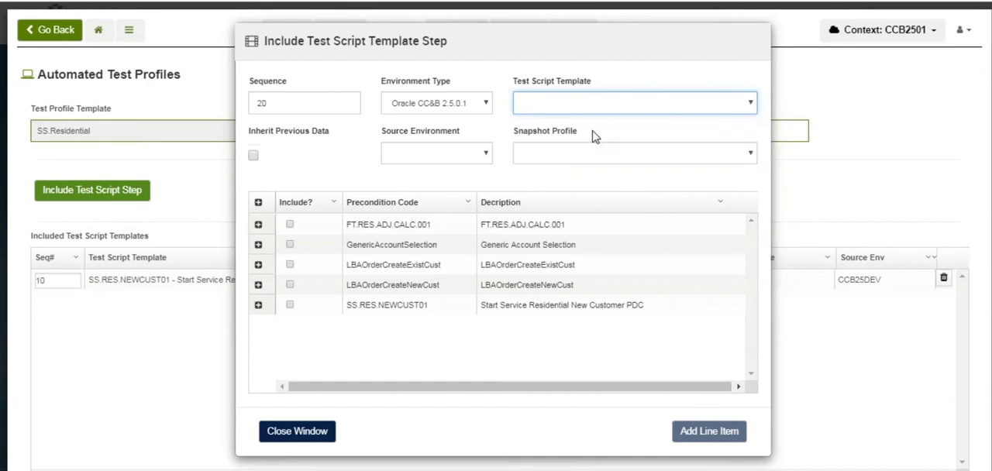
Enable inheriting previous data, set source CC&B Development (Support) and snapshot profile Account - V (Master), add the line item, and save the profile
{"action": "left_click", "coordinate": [255, 156]}
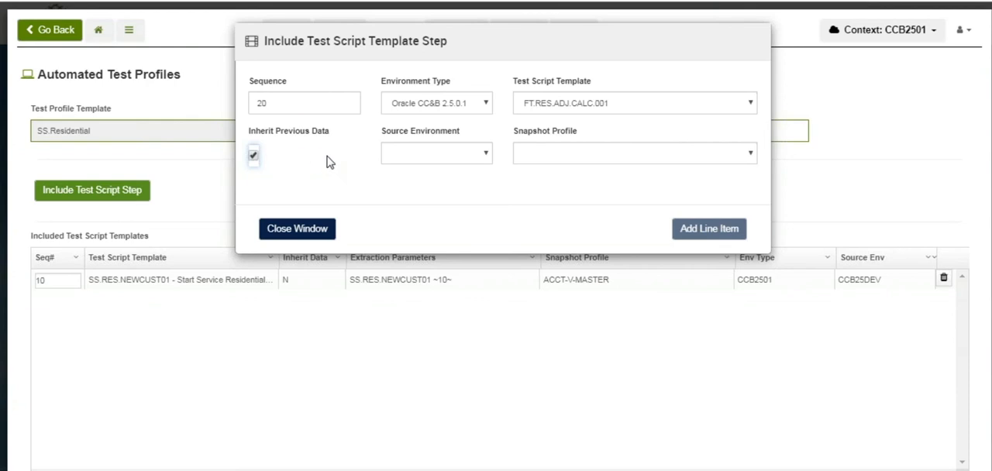
{"action": "left_click", "coordinate": [488, 157]}
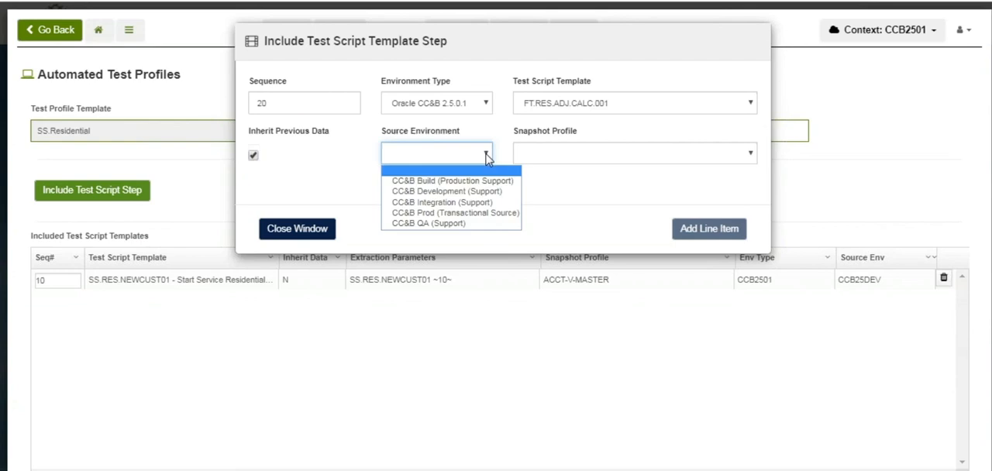
{"action": "left_click", "coordinate": [452, 192]}
{"action": "left_click", "coordinate": [746, 155]}
{"action": "left_click", "coordinate": [620, 193]}
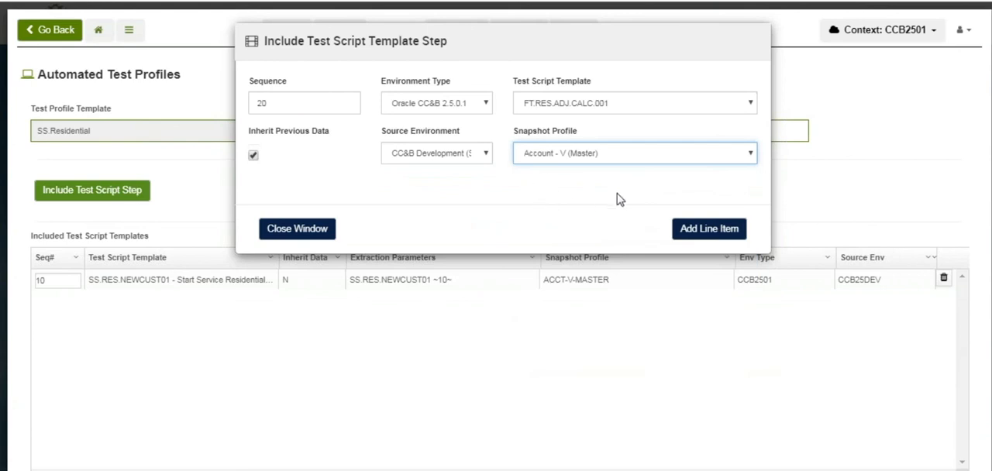
{"action": "left_click", "coordinate": [693, 228]}
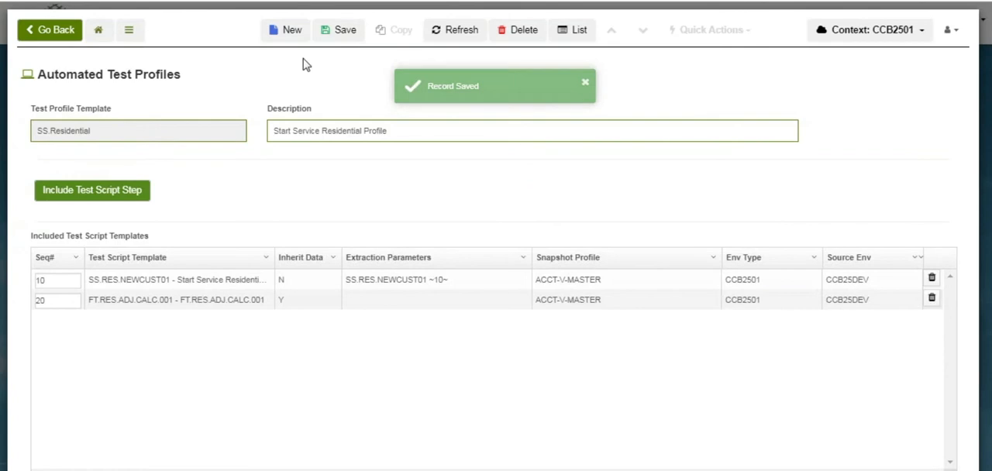
{"action": "left_click", "coordinate": [324, 36]}
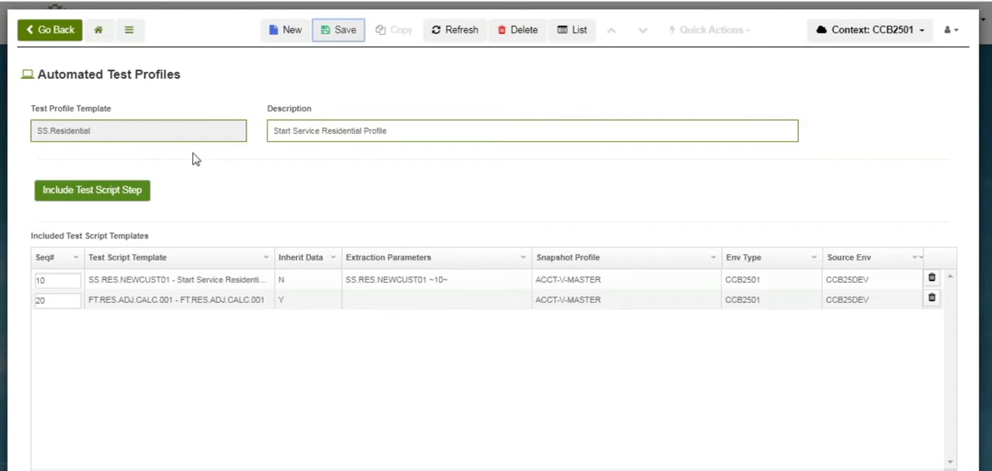
Open an automated test submission and choose Start Service Residential Profile with target definition CCB-DEV
{"action": "left_click", "coordinate": [129, 34]}
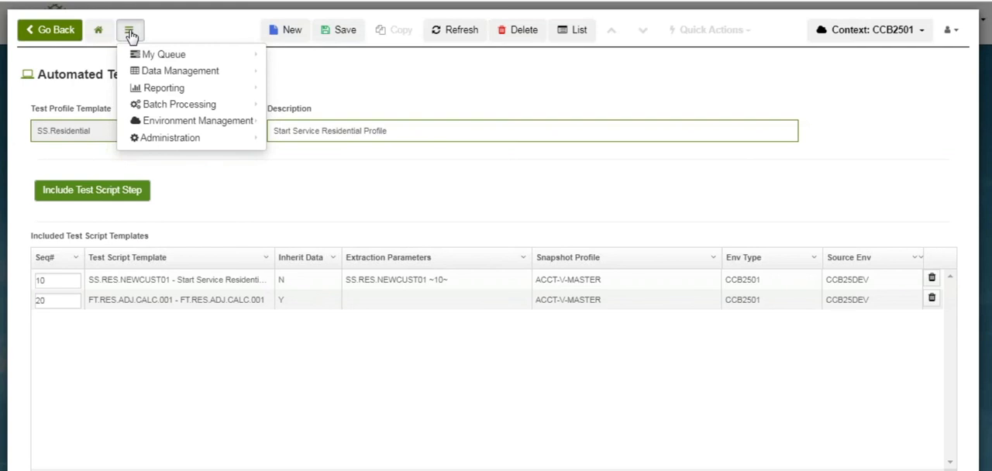
{"action": "mouse_move", "coordinate": [172, 75]}
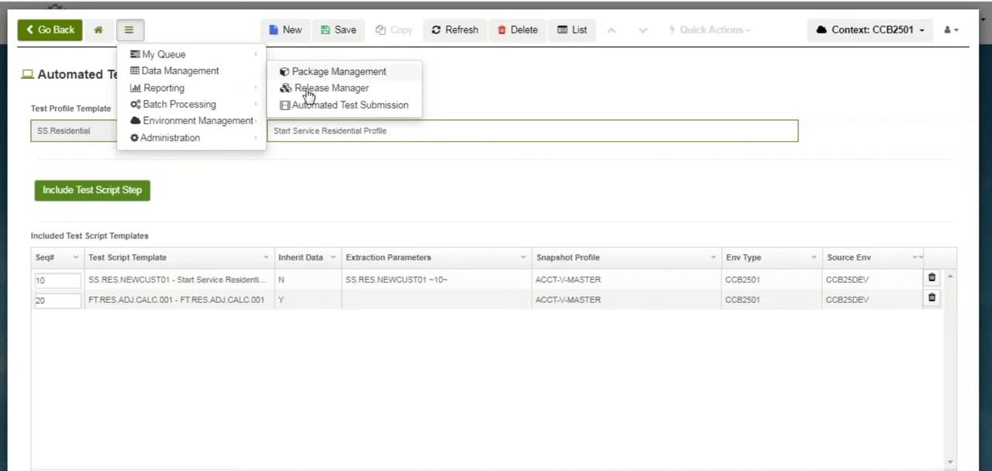
{"action": "left_click", "coordinate": [348, 107]}
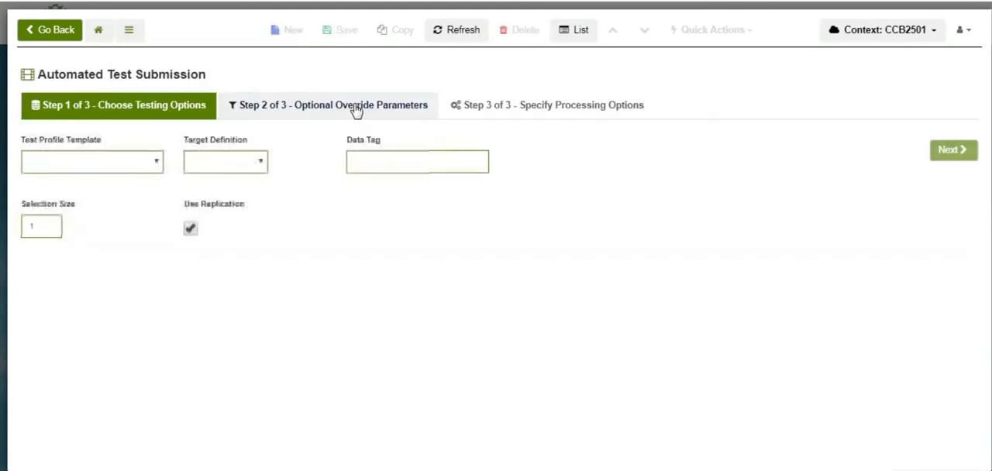
{"action": "left_click", "coordinate": [157, 165]}
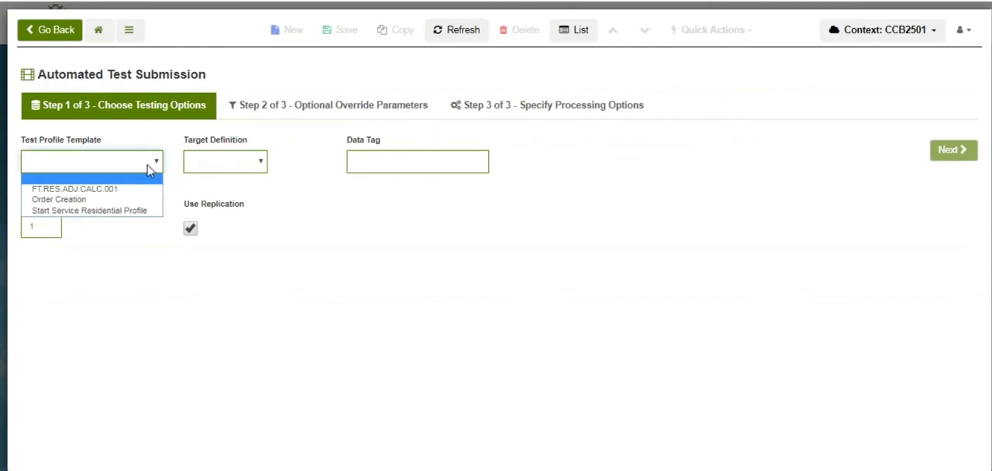
{"action": "left_click", "coordinate": [135, 215]}
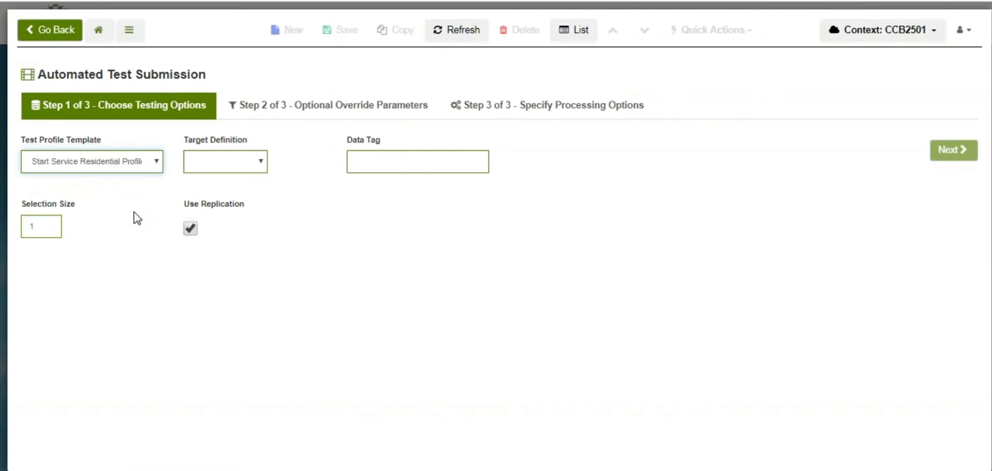
{"action": "left_click", "coordinate": [261, 168]}
{"action": "left_click", "coordinate": [253, 190]}
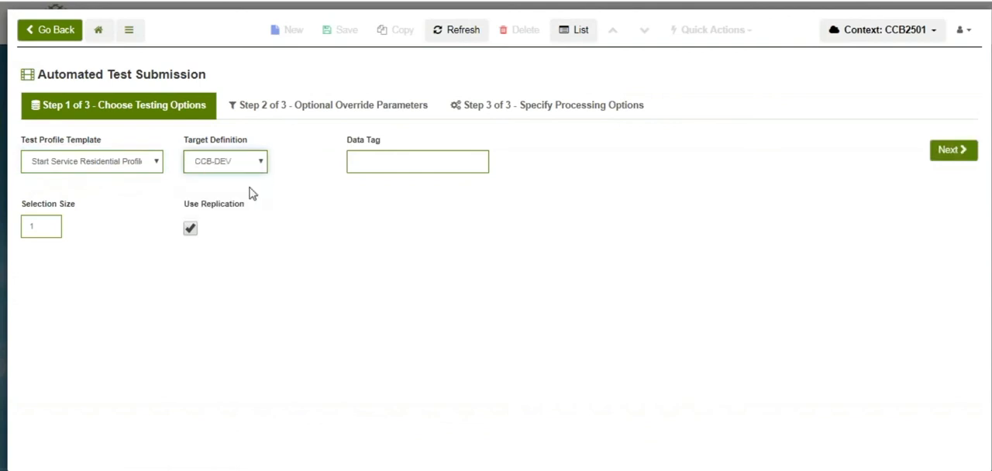
Set the data tag to SSADJ01 and submit the test without override parameters, keeping the default processing options
{"action": "left_click", "coordinate": [379, 162]}
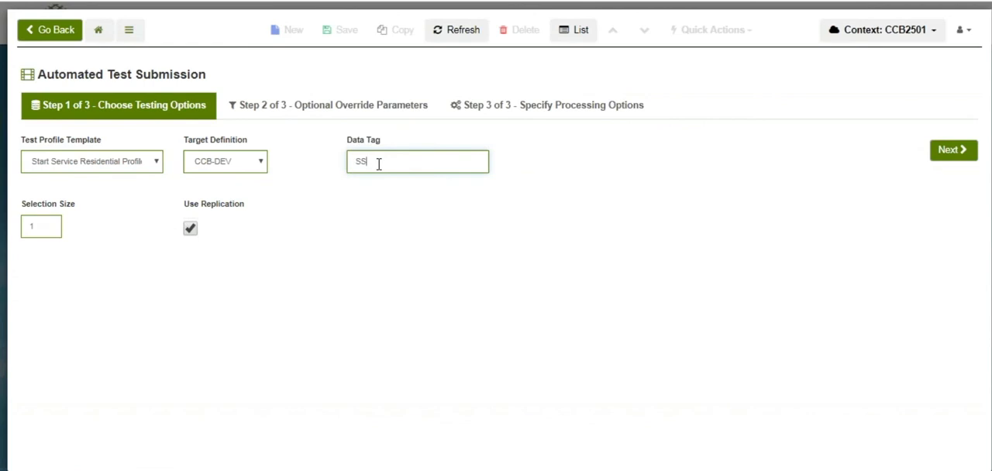
{"action": "type", "text": "01"}
{"action": "left_click", "coordinate": [952, 153]}
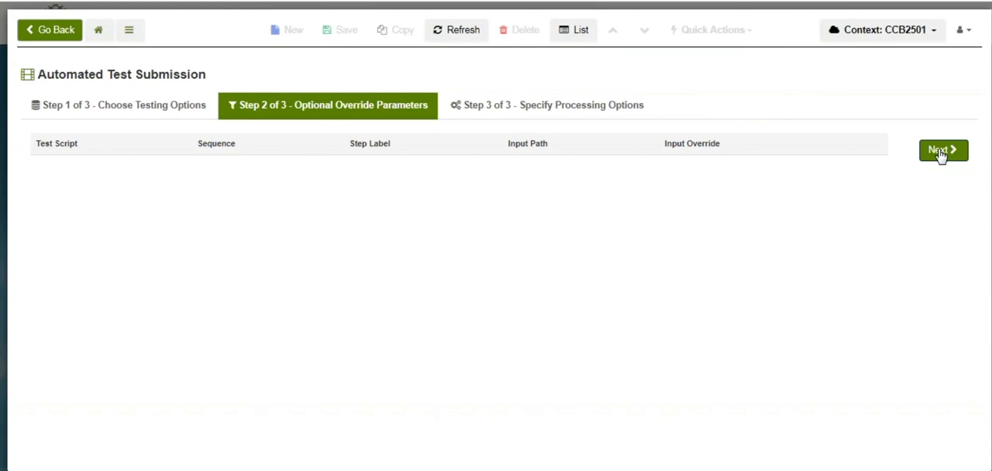
{"action": "left_click", "coordinate": [940, 153]}
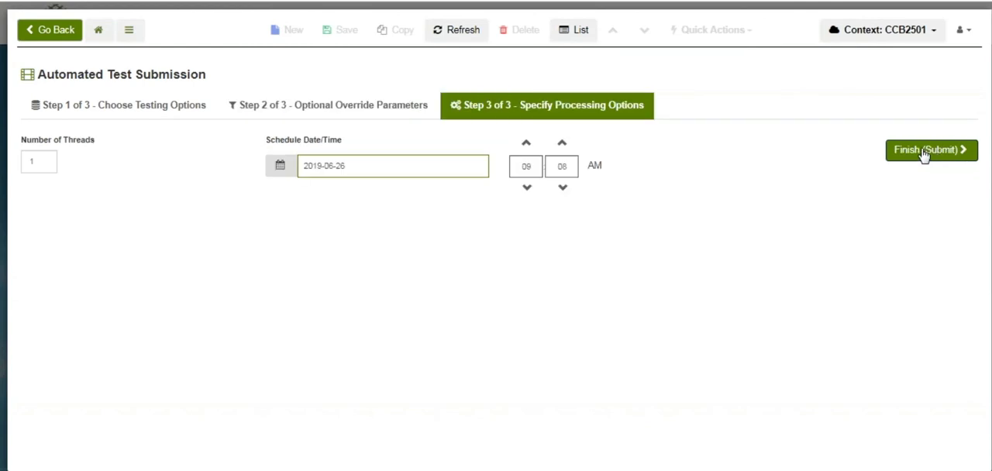
{"action": "left_click", "coordinate": [924, 155]}
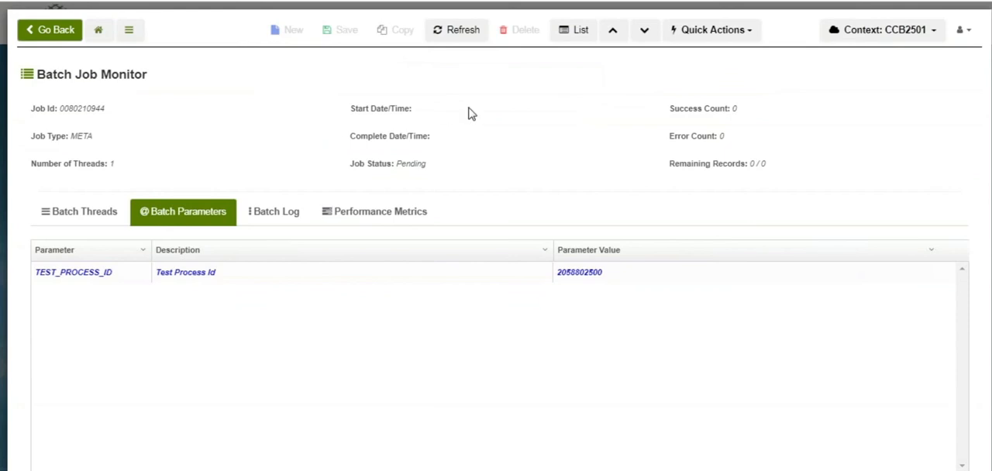
Refresh the submitted batch job and open its test process from the test process ID parameter to view the test case steps
{"action": "left_click", "coordinate": [454, 33]}
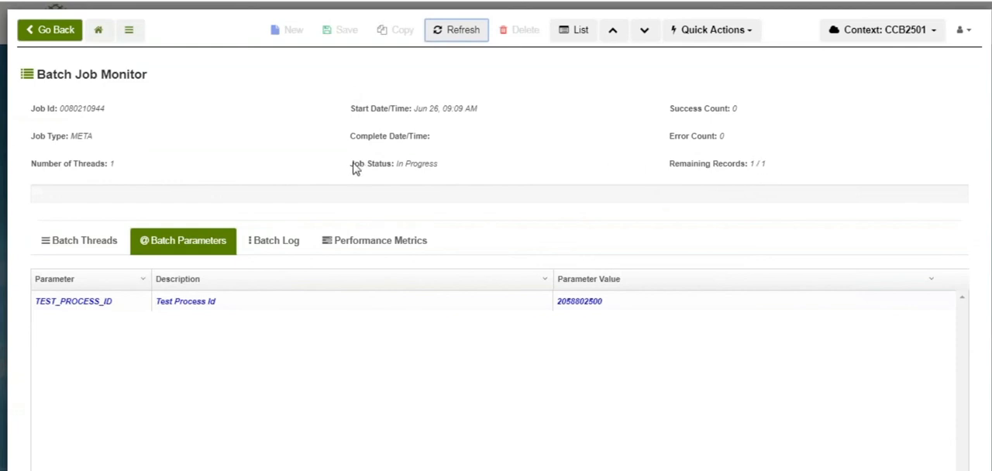
{"action": "left_click", "coordinate": [186, 302]}
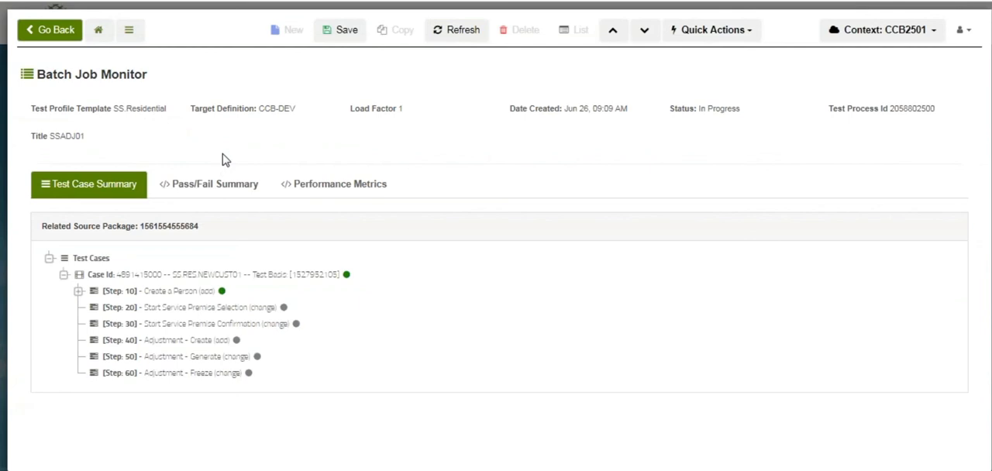
{"action": "left_click", "coordinate": [190, 299]}
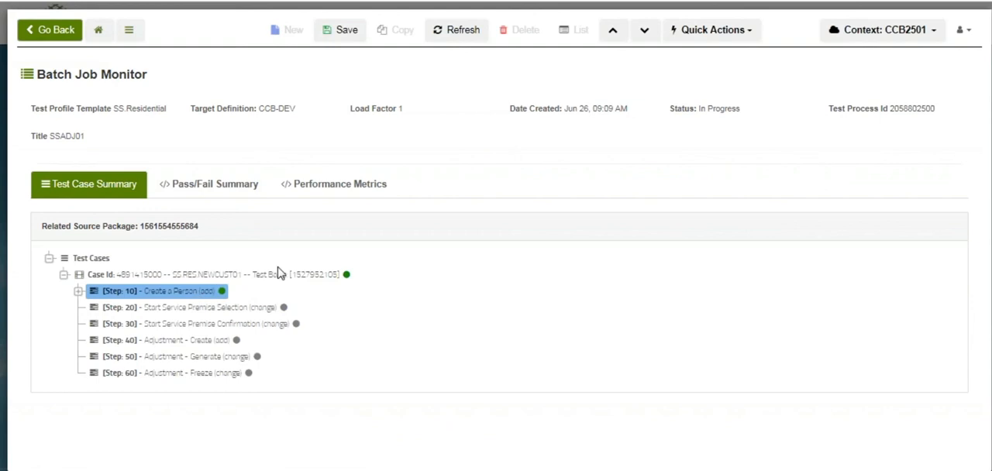
Refresh the SSADJ01 test process repeatedly to follow its progress through the adjustment steps 40 to 60
{"action": "left_click", "coordinate": [454, 35]}
{"action": "left_click", "coordinate": [454, 35]}
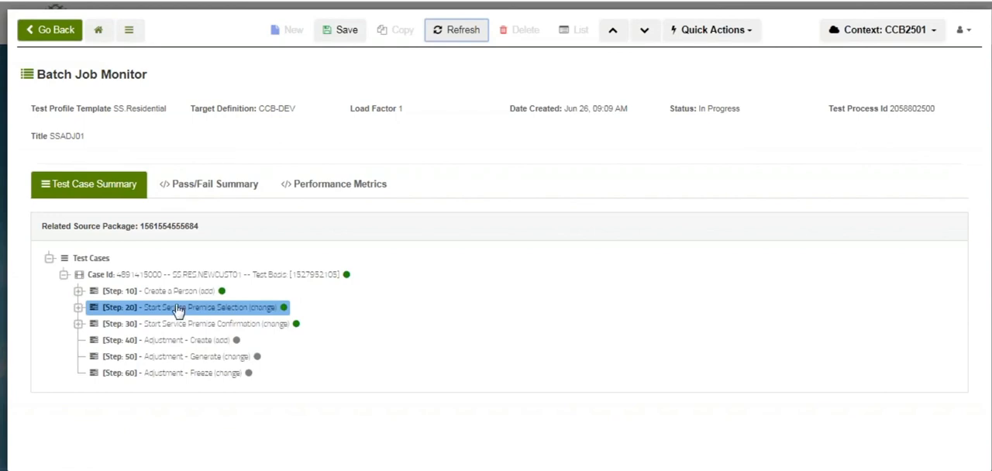
{"action": "left_click", "coordinate": [176, 376]}
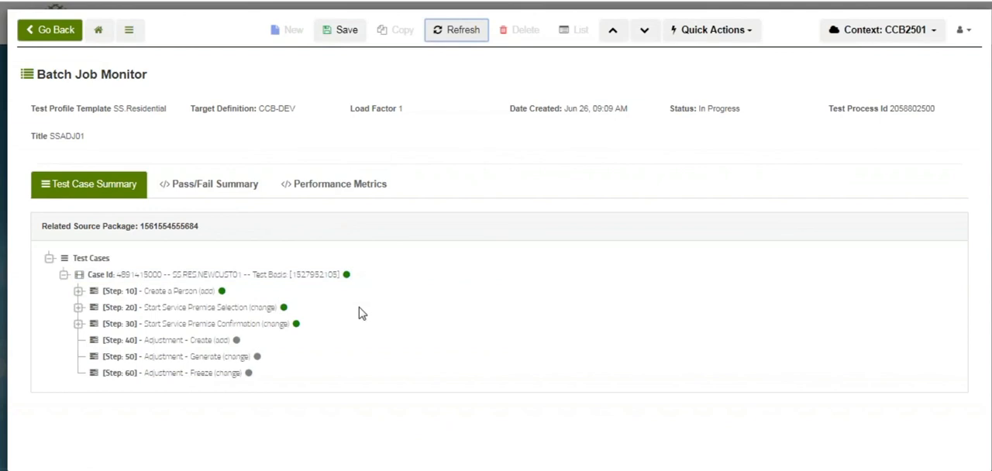
{"action": "left_click", "coordinate": [454, 33]}
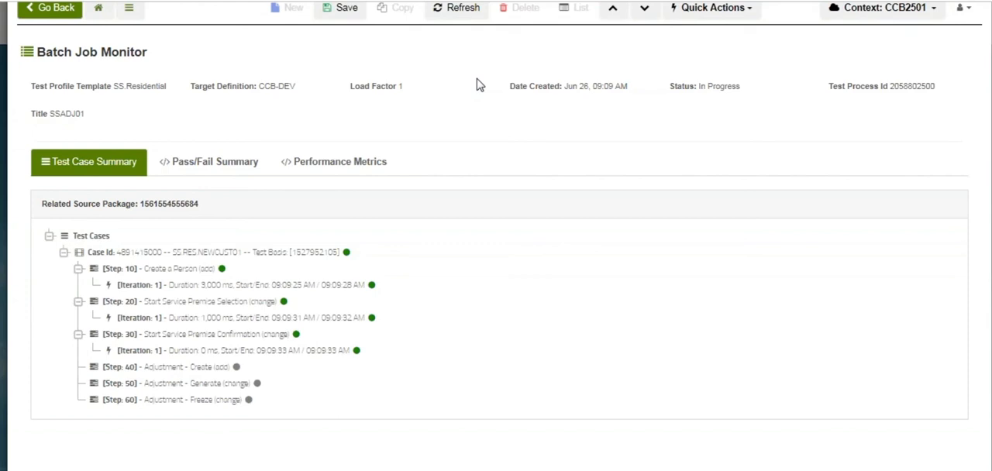
{"action": "left_click", "coordinate": [457, 13]}
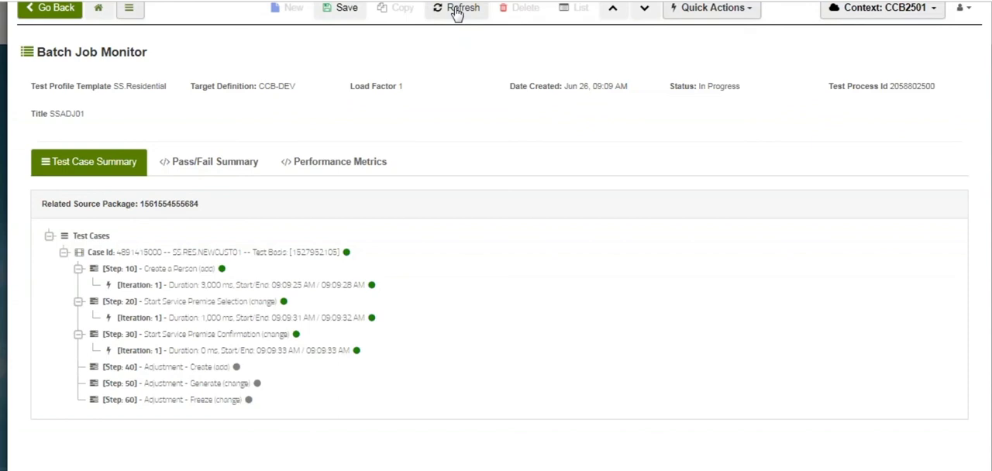
{"action": "left_click", "coordinate": [456, 12]}
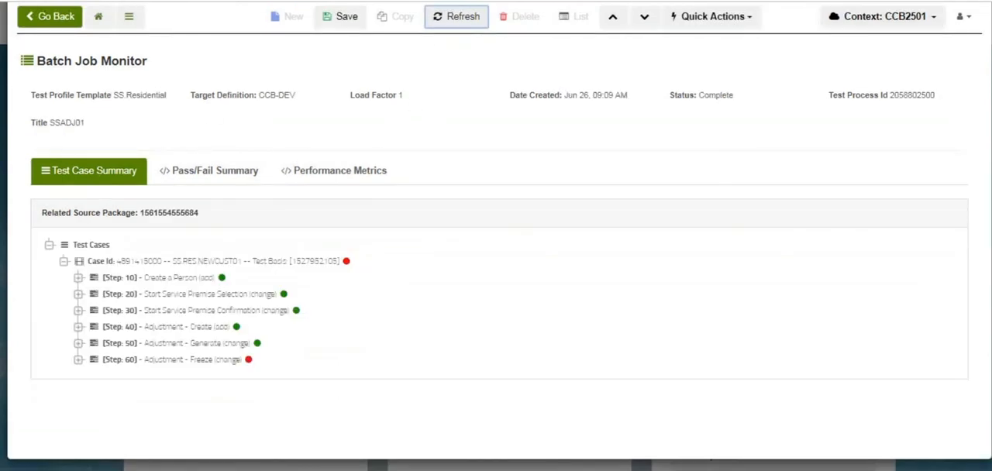
Expand step 60, Adjustment - Freeze, and examine the response message of its iteration 1
{"action": "left_click", "coordinate": [247, 365]}
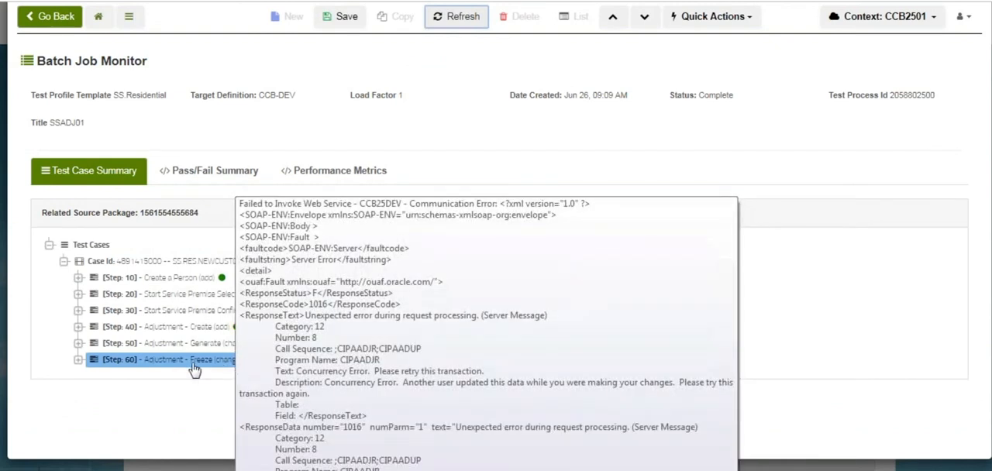
{"action": "left_click", "coordinate": [78, 359]}
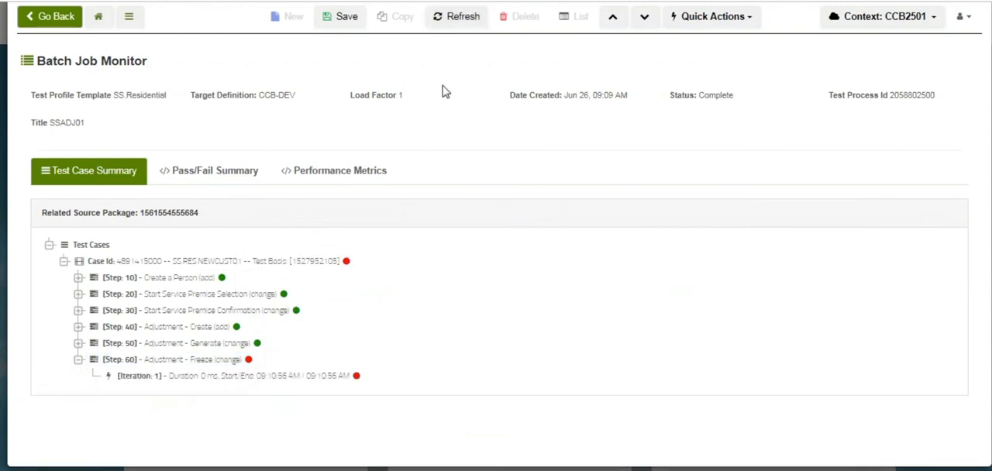
{"action": "left_click", "coordinate": [172, 378]}
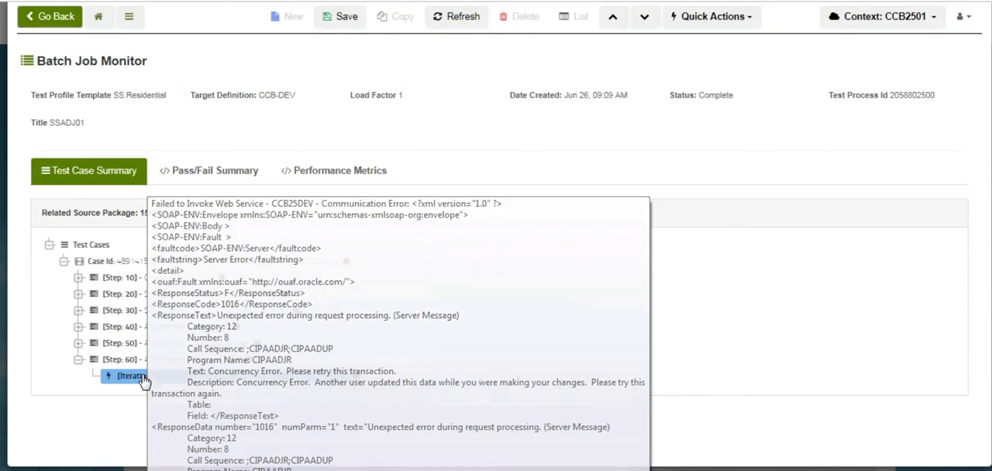
View the data snapshot for step 60's iteration 1, inspect the CI_ADJ table's record, and close the viewer
{"action": "right_click", "coordinate": [144, 379]}
{"action": "left_click", "coordinate": [162, 398]}
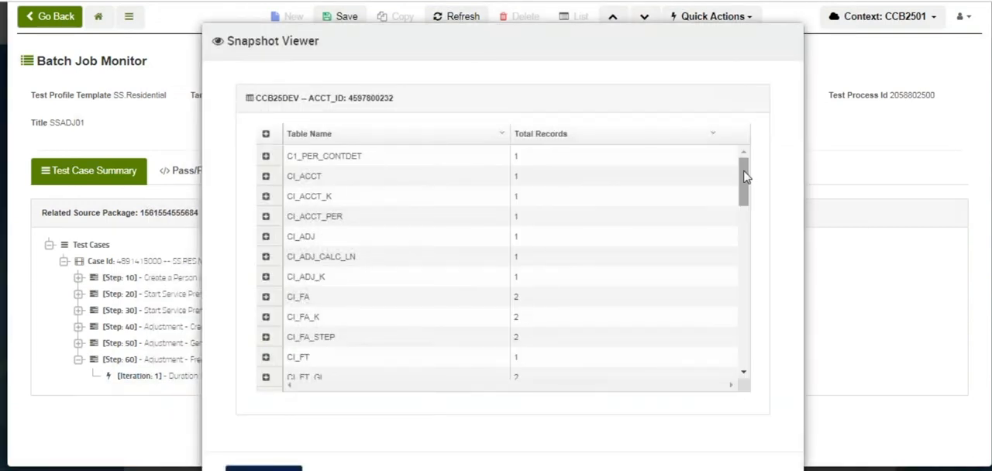
{"action": "scroll", "coordinate": [744, 178], "scroll_direction": "down", "scroll_amount": 2}
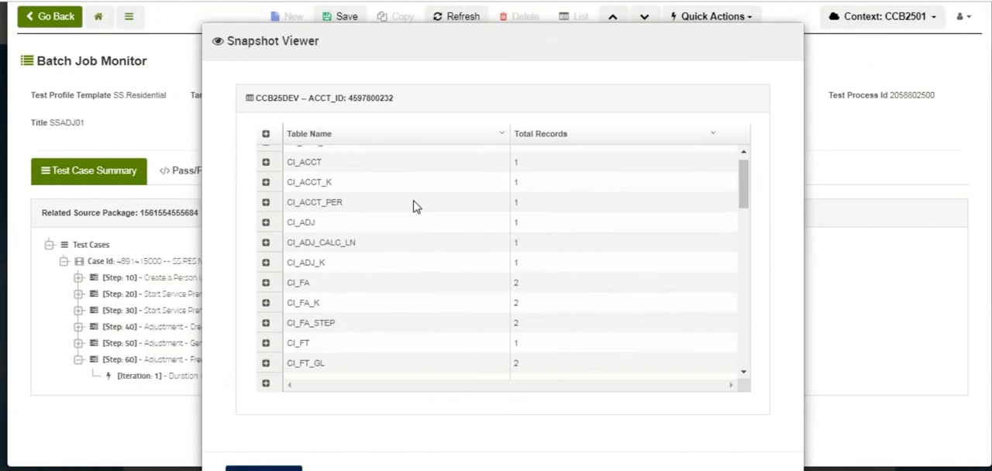
{"action": "left_click", "coordinate": [266, 223]}
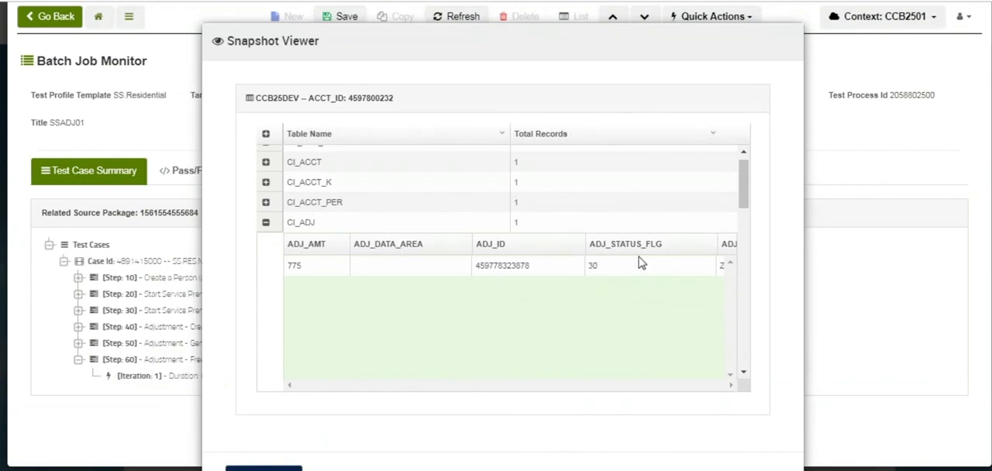
{"action": "left_click", "coordinate": [229, 463]}
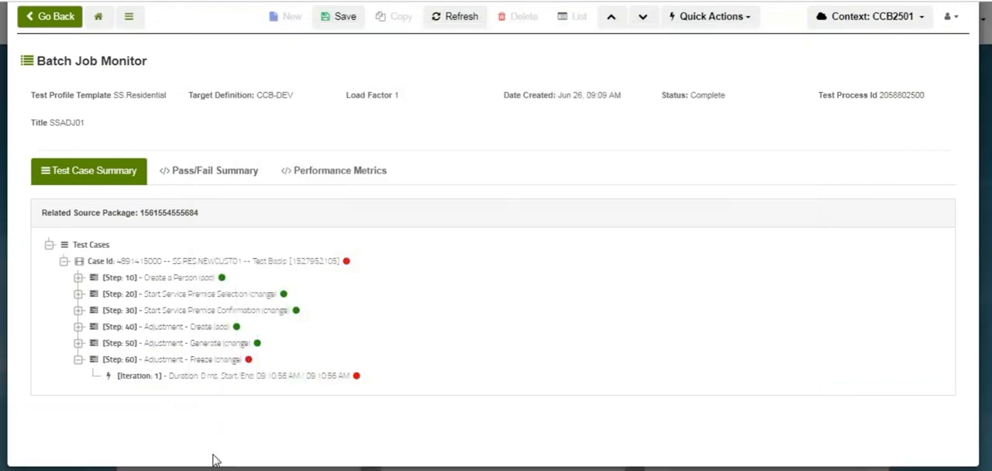
Examine the error response message of iteration 1 in step 60, Adjustment - Freeze, and close the message
{"action": "left_click", "coordinate": [191, 384]}
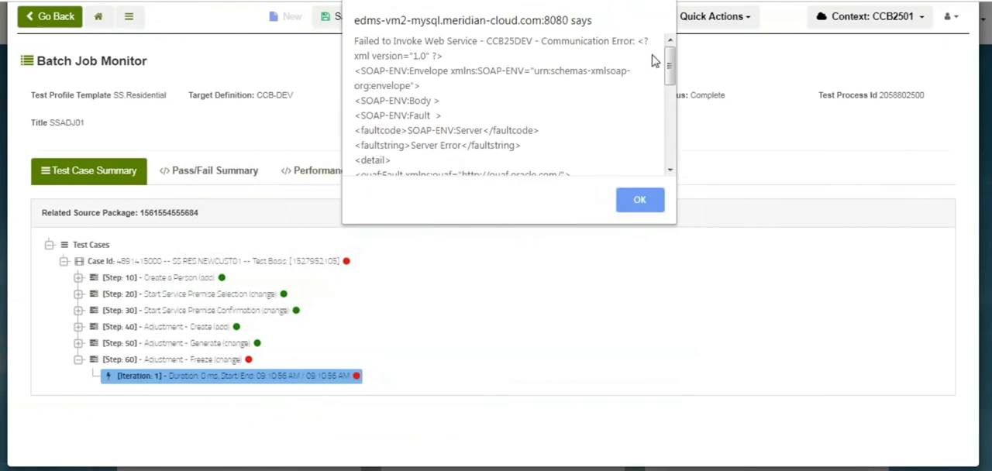
{"action": "mouse_move", "coordinate": [671, 67]}
{"action": "left_mouse_down"}
{"action": "mouse_move", "coordinate": [670, 89]}
{"action": "mouse_move", "coordinate": [671, 54]}
{"action": "left_mouse_up"}
{"action": "left_click", "coordinate": [641, 202]}
{"action": "left_click", "coordinate": [641, 202]}
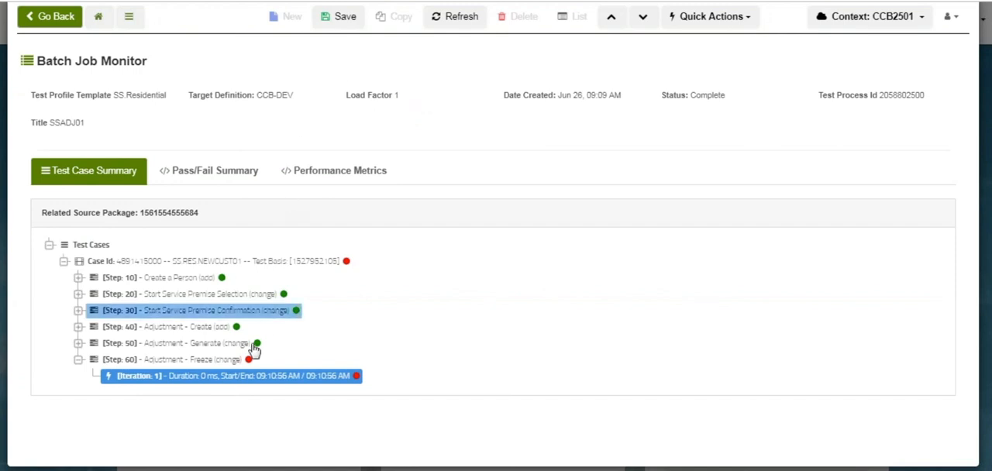
{"action": "mouse_move", "coordinate": [250, 364]}
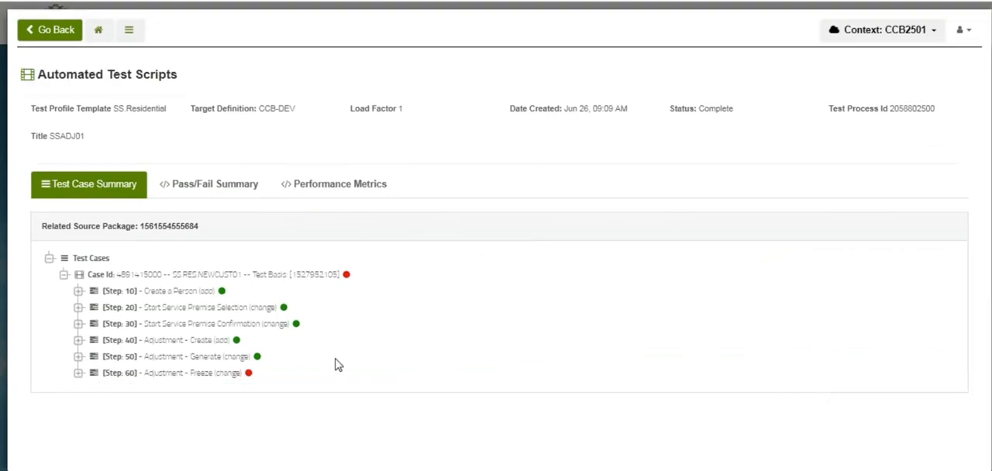
{"action": "mouse_move", "coordinate": [248, 379]}
Open step 30, Adjustment - Freeze, of the FT.RES.ADJ.CALC.001 automated test script in the META configuration
{"action": "left_click", "coordinate": [98, 31]}
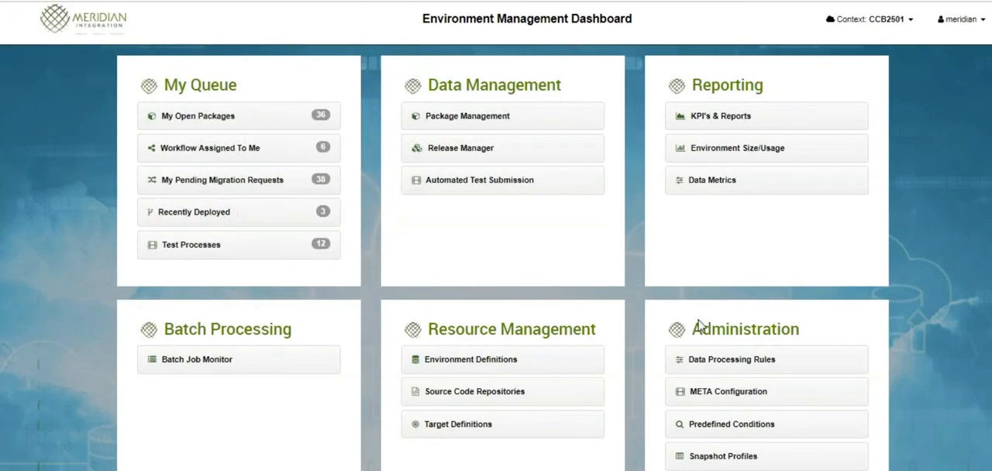
{"action": "left_click", "coordinate": [729, 395]}
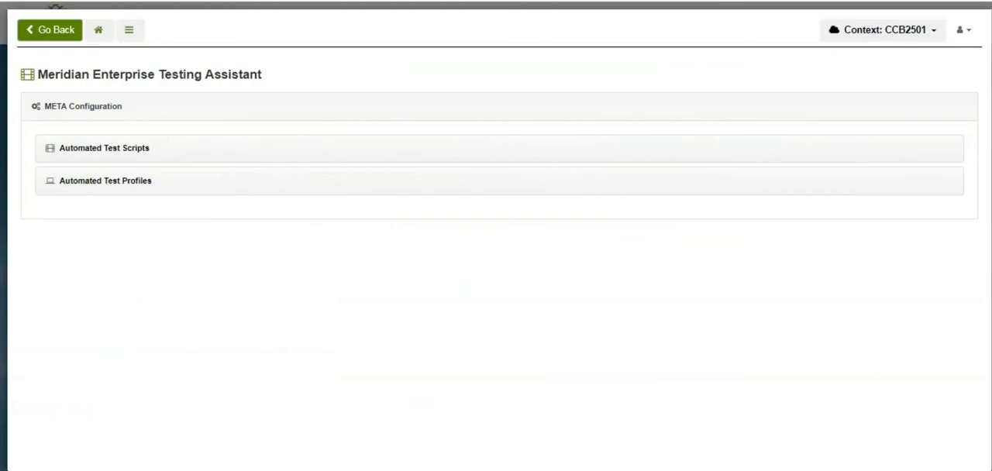
{"action": "left_click", "coordinate": [109, 155]}
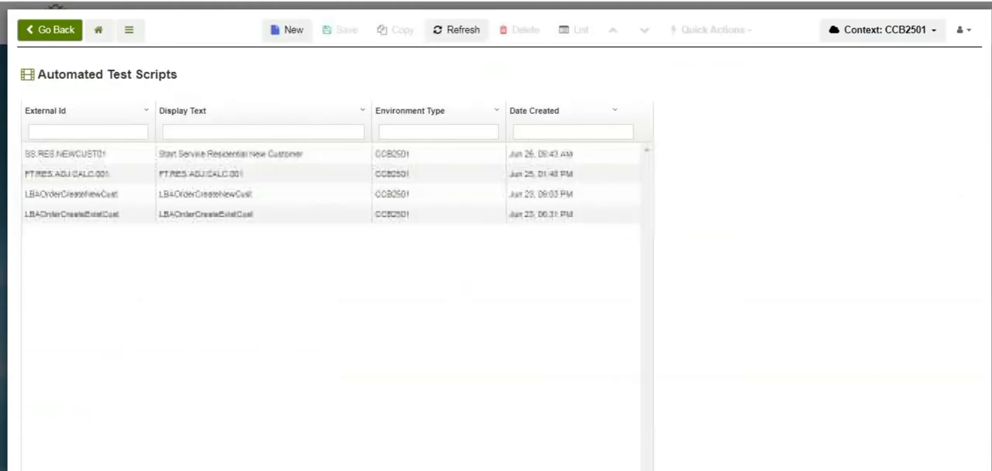
{"action": "left_click", "coordinate": [109, 176]}
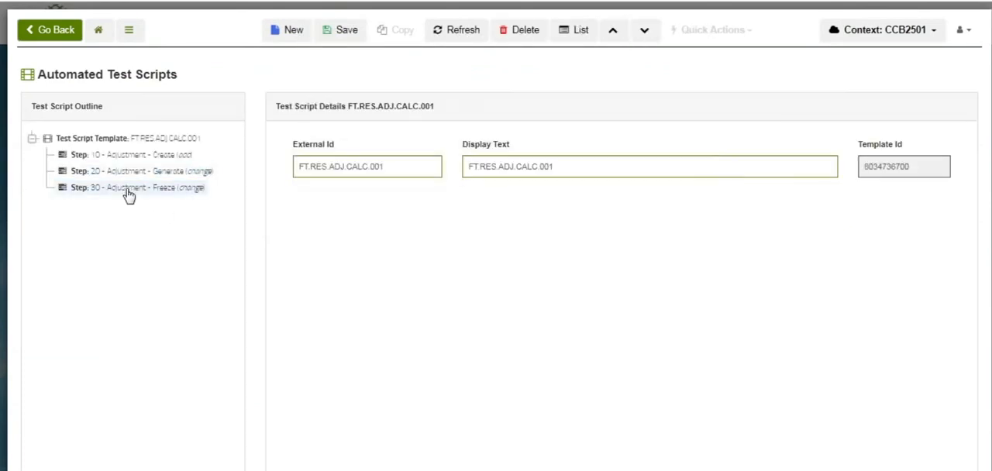
{"action": "left_click", "coordinate": [121, 192]}
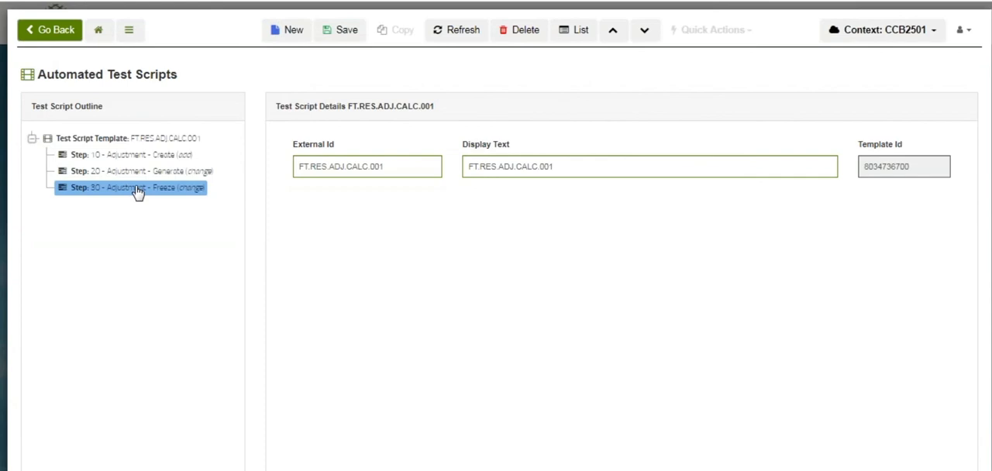
Set the VERSION4 field's value to 3 in the Adjustment - Freeze step and save the mapped field
{"action": "left_click_drag", "start_coordinate": [598, 248], "coordinate": [594, 467]}
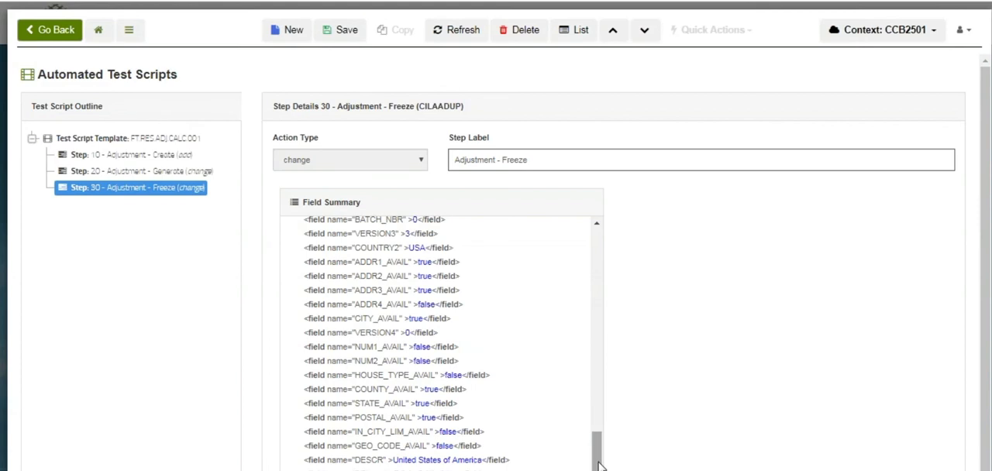
{"action": "mouse_move", "coordinate": [599, 465]}
{"action": "left_mouse_down"}
{"action": "mouse_move", "coordinate": [594, 441]}
{"action": "mouse_move", "coordinate": [594, 465]}
{"action": "left_mouse_up"}
{"action": "left_click", "coordinate": [378, 332]}
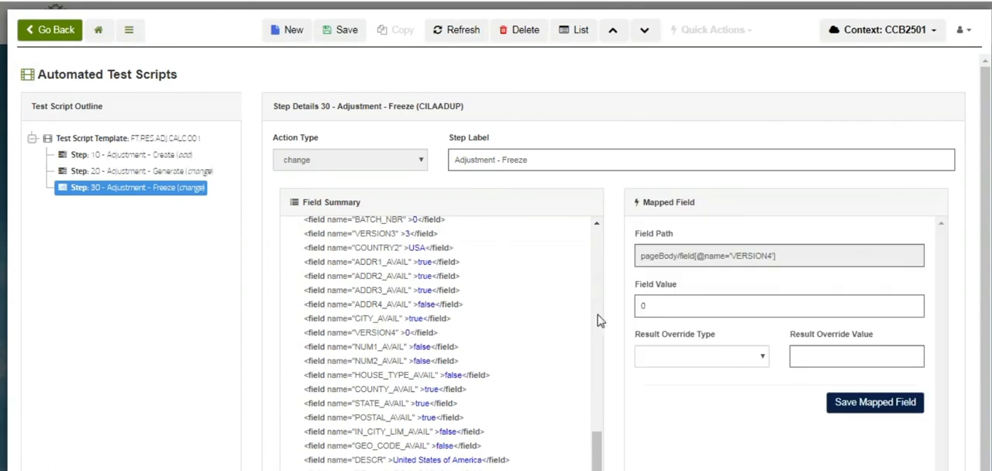
{"action": "left_click", "coordinate": [672, 309]}
{"action": "key", "text": "BackSpace"}
{"action": "type", "text": "3"}
{"action": "left_click", "coordinate": [864, 403]}
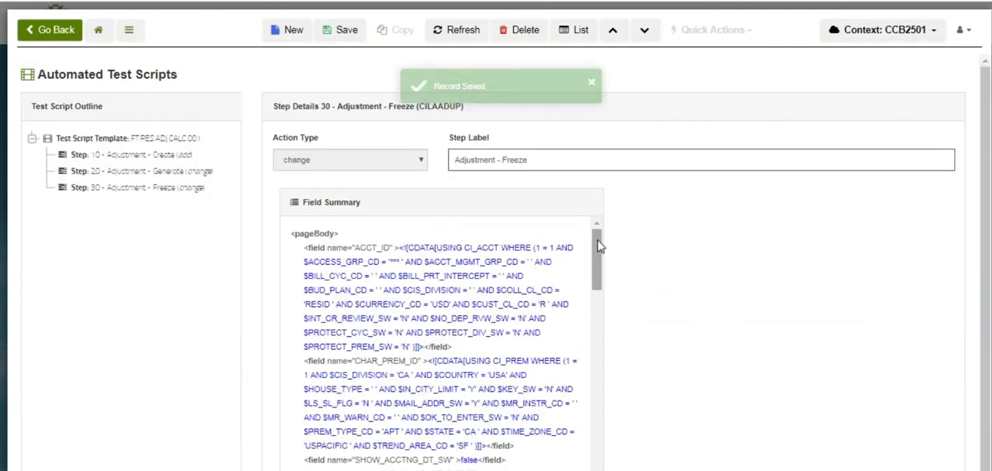
Reopen the VERSION4 mapped field and display its available result override types
{"action": "left_click_drag", "start_coordinate": [598, 245], "coordinate": [599, 446]}
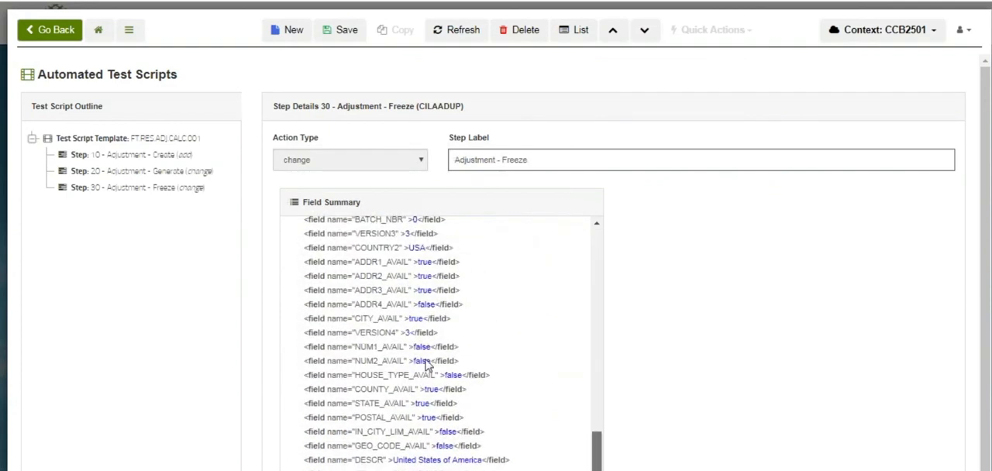
{"action": "left_click", "coordinate": [381, 334]}
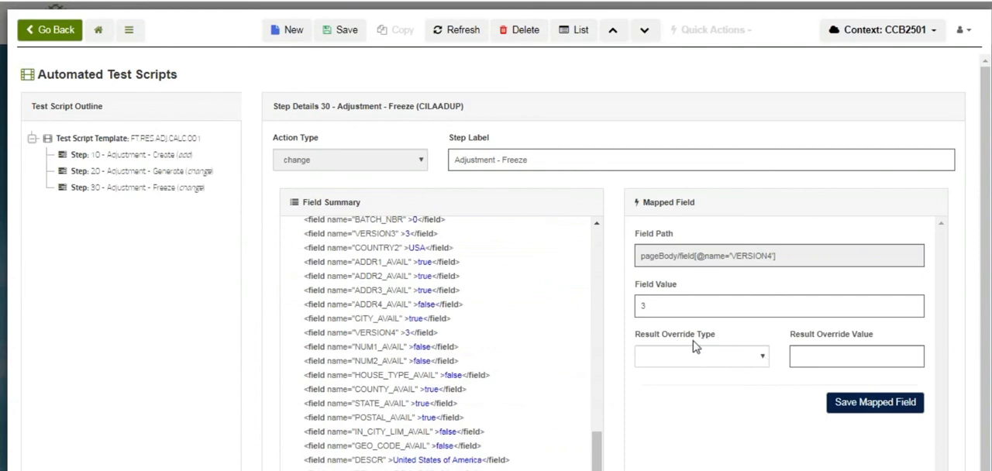
{"action": "left_click", "coordinate": [764, 362]}
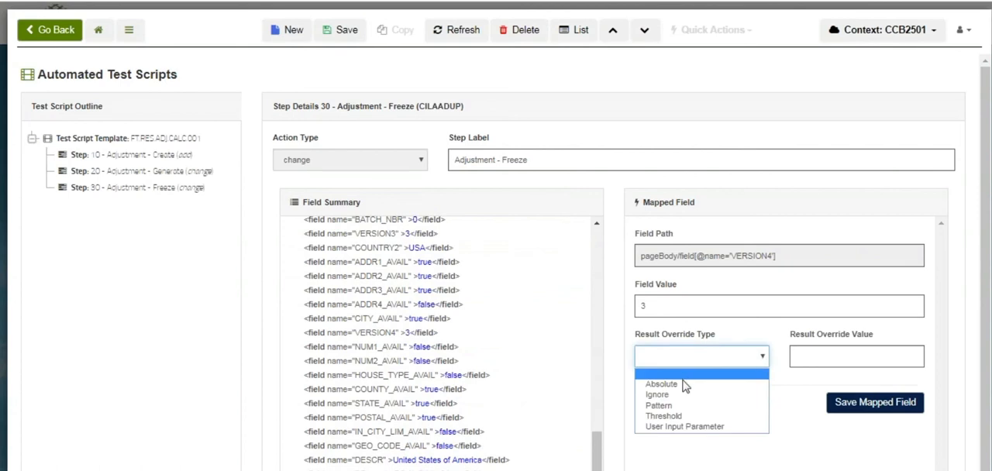
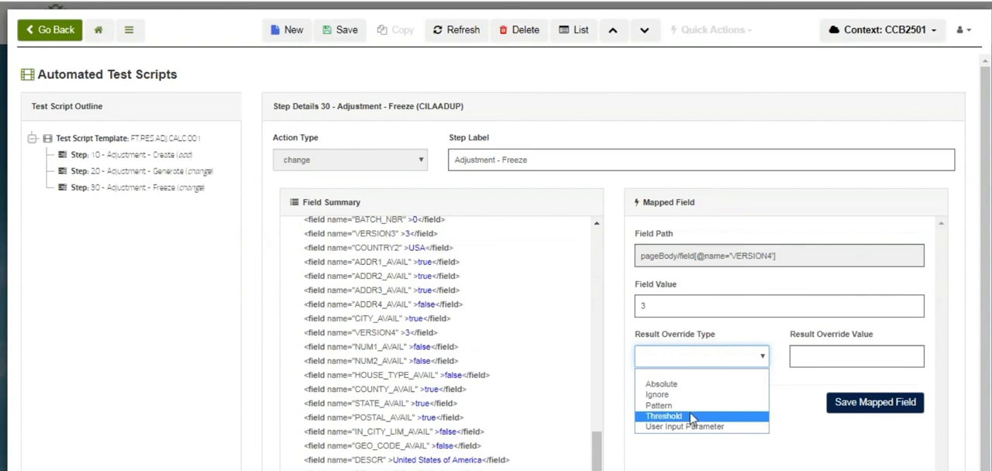
Try User Input Parameter as VERSION4's result override type, reset the type to blank, and save the mapped field
{"action": "left_click", "coordinate": [731, 428]}
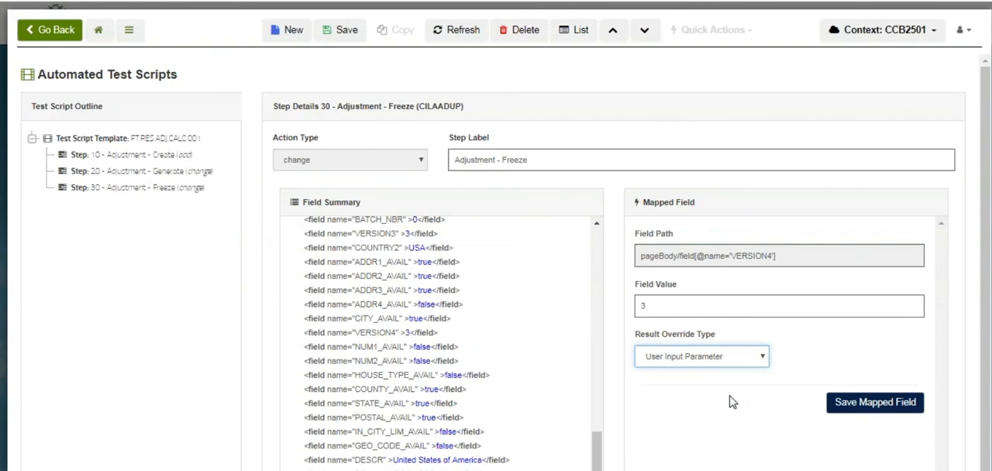
{"action": "left_click", "coordinate": [764, 358]}
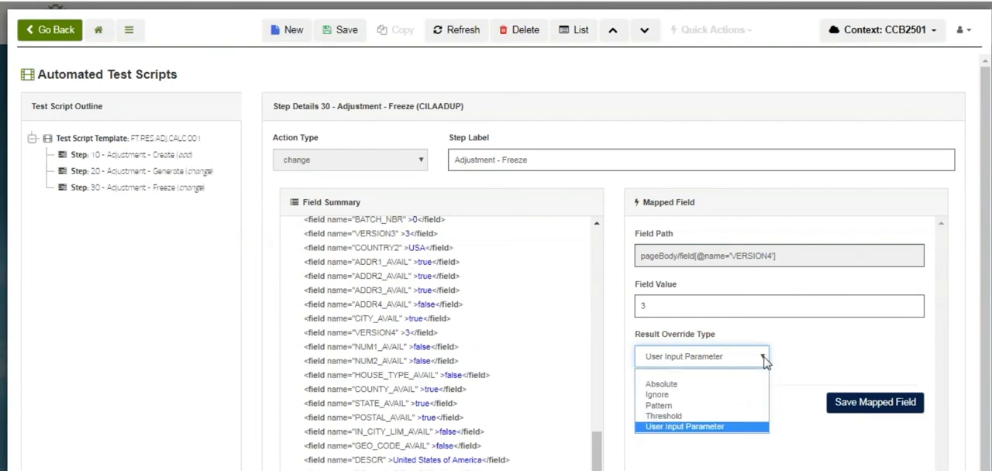
{"action": "left_click", "coordinate": [704, 377]}
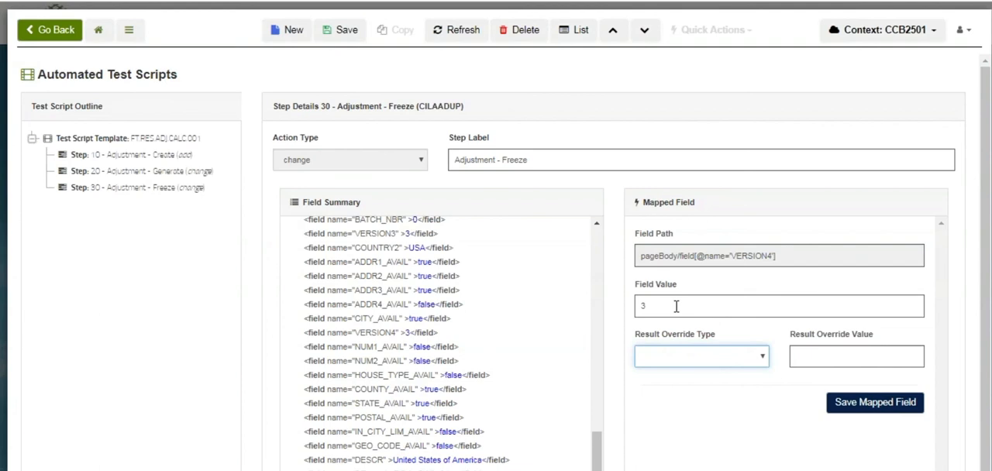
{"action": "left_click", "coordinate": [873, 404]}
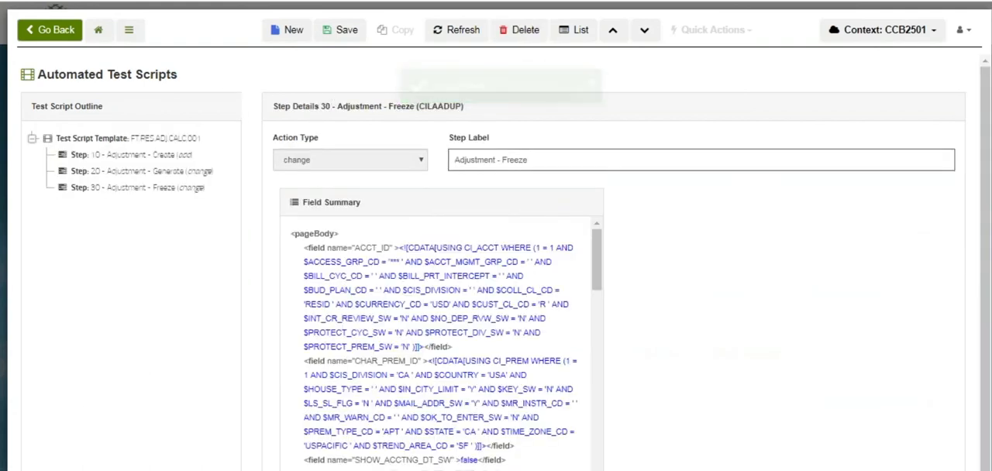
Open the SS.Residential test process SSADJ01 from the test processes queue and submit a retest against CCB-DEV with 1 thread
{"action": "left_click", "coordinate": [98, 31]}
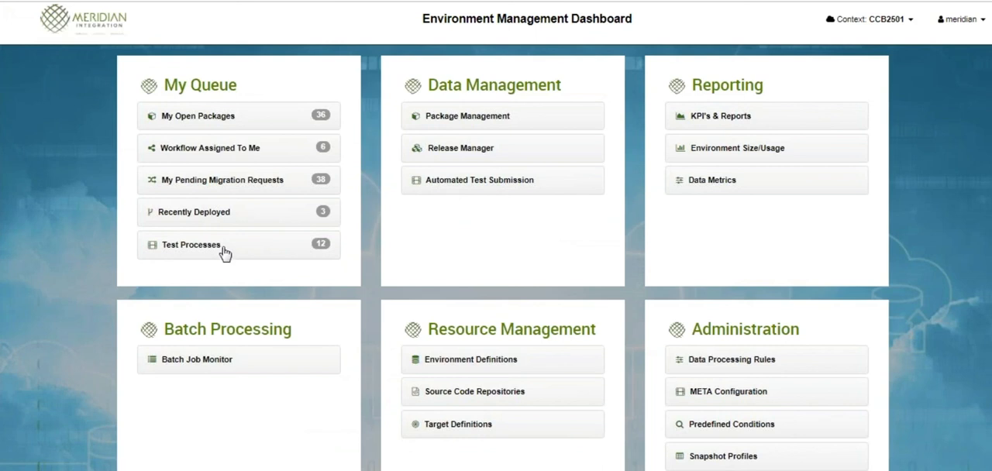
{"action": "left_click", "coordinate": [151, 249]}
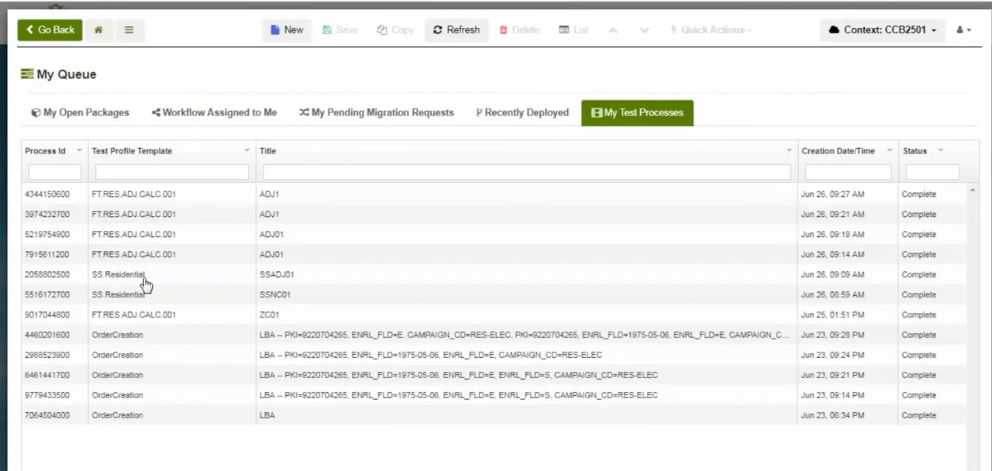
{"action": "left_click", "coordinate": [143, 283]}
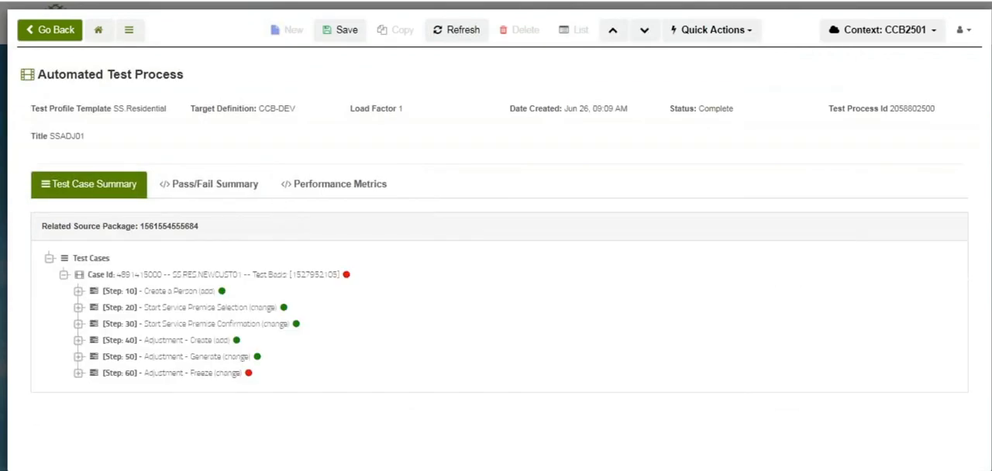
{"action": "left_click", "coordinate": [715, 32]}
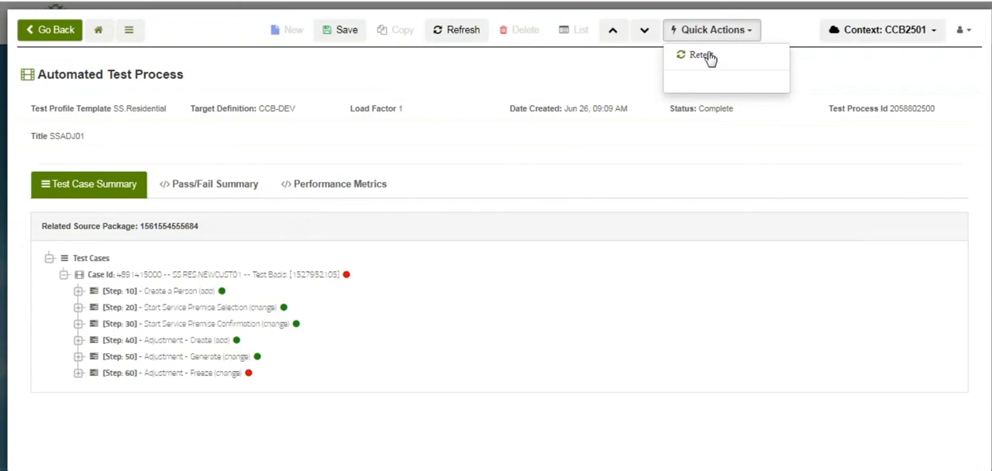
{"action": "left_click", "coordinate": [708, 56]}
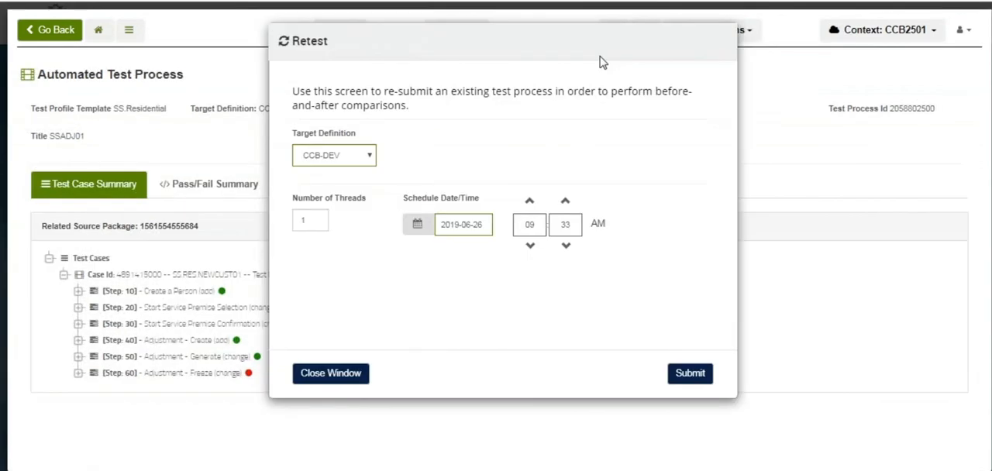
{"action": "left_click", "coordinate": [688, 376]}
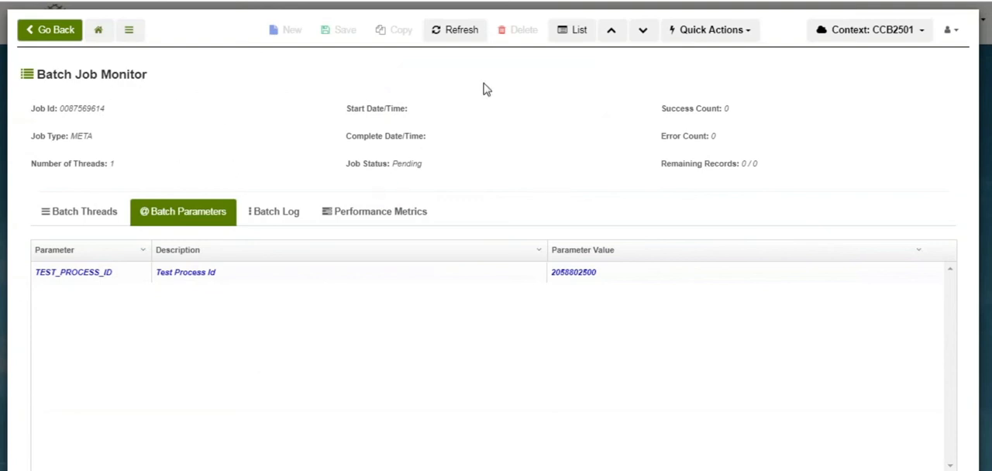
Refresh the retest's batch job, open its linked test process, and examine iteration 2 of step 10, Create a Person
{"action": "left_click", "coordinate": [465, 34]}
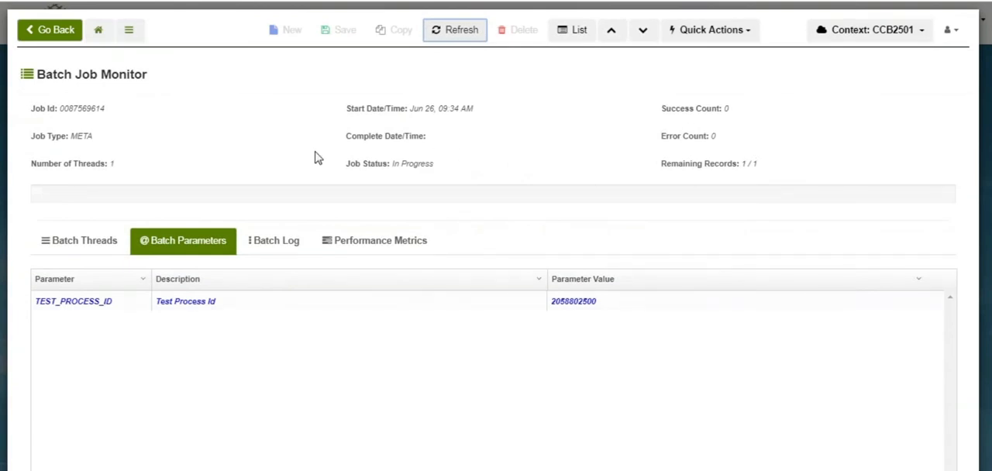
{"action": "left_click", "coordinate": [200, 307]}
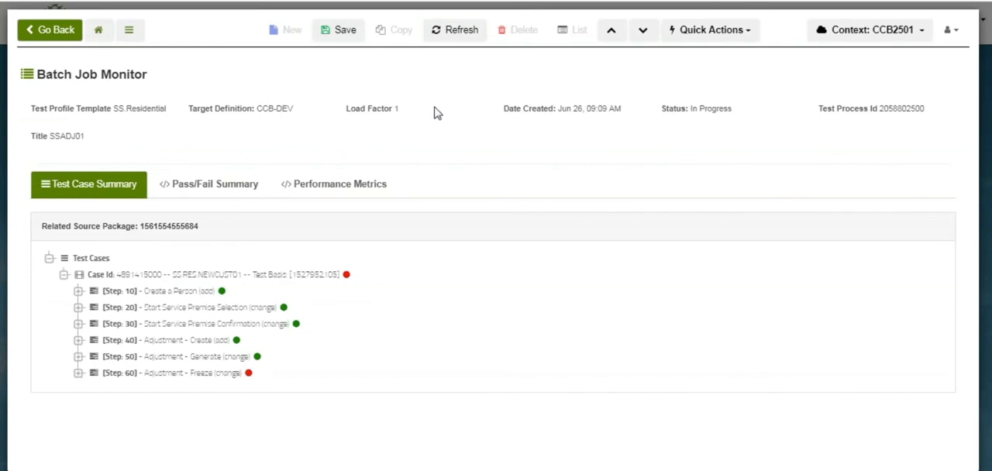
{"action": "left_click", "coordinate": [454, 36]}
{"action": "left_click", "coordinate": [454, 35]}
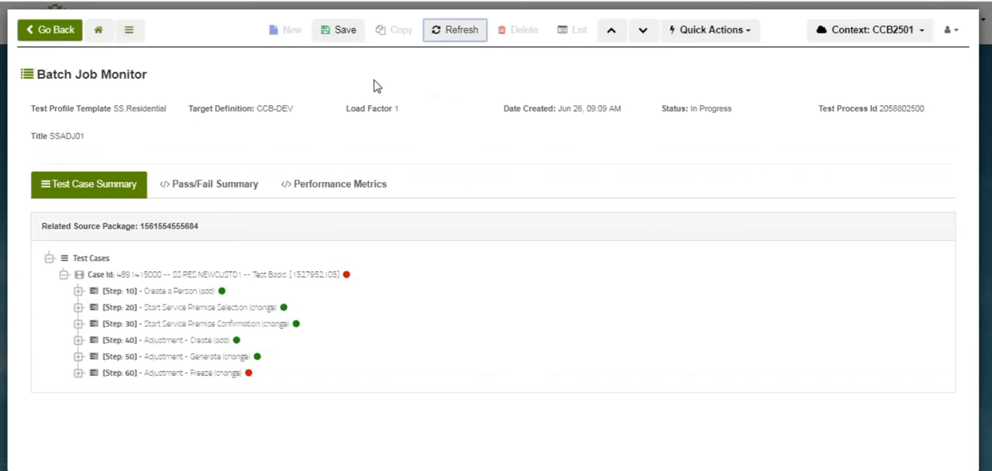
{"action": "left_click", "coordinate": [78, 291]}
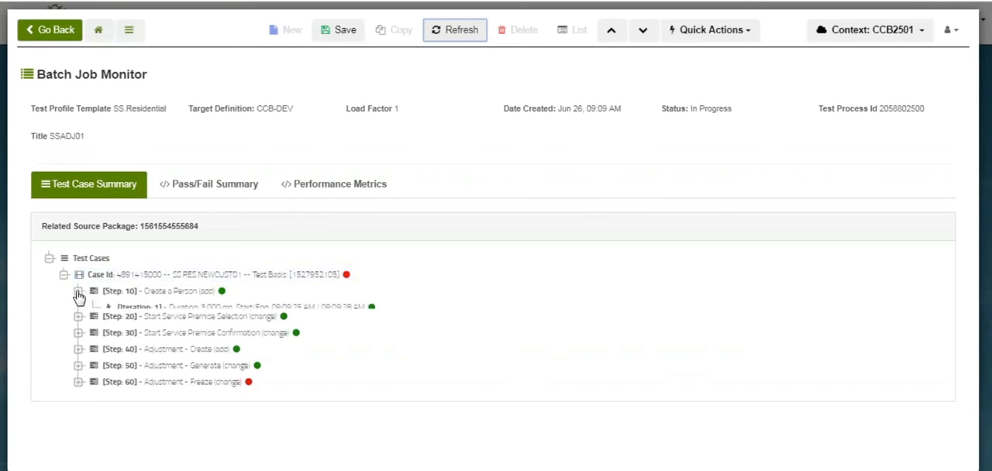
{"action": "left_click", "coordinate": [197, 326]}
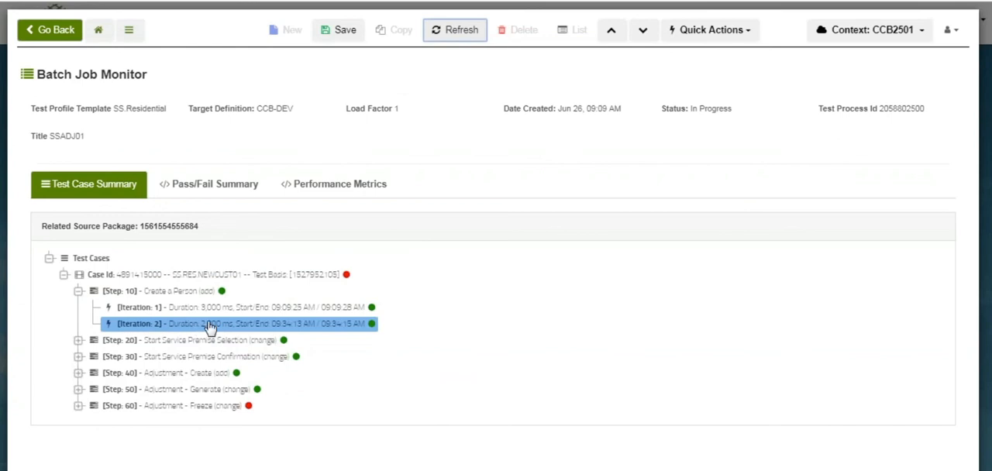
Examine iterations 1 and 2 of step 60, Adjustment - Freeze, in the test case summary
{"action": "left_click", "coordinate": [250, 378]}
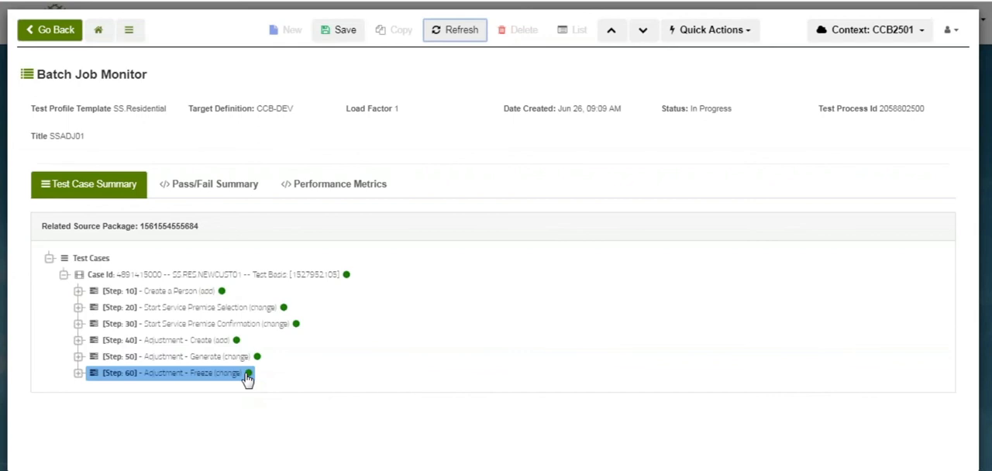
{"action": "left_click", "coordinate": [78, 372]}
{"action": "left_click", "coordinate": [186, 395]}
{"action": "mouse_move", "coordinate": [280, 394]}
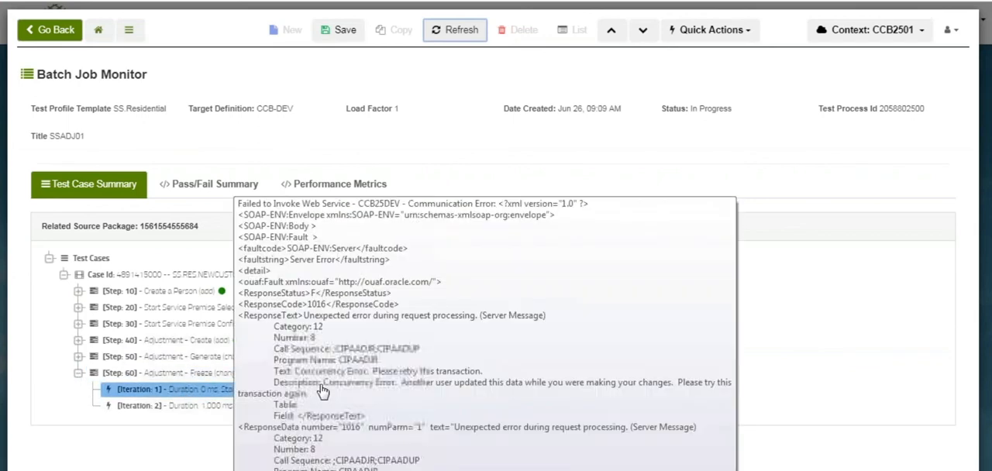
{"action": "left_click", "coordinate": [199, 406]}
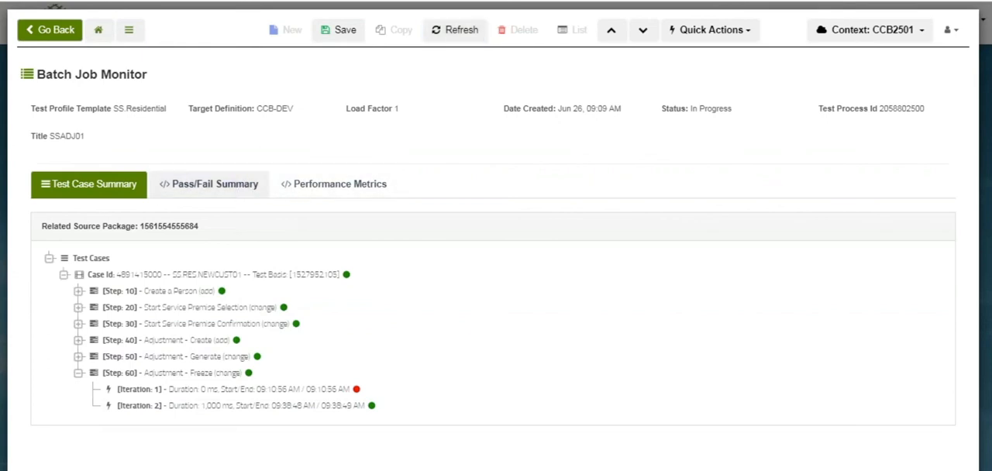
Review the SSADJ01 test process's pass/fail summary and its performance metrics by iteration
{"action": "left_click", "coordinate": [221, 186]}
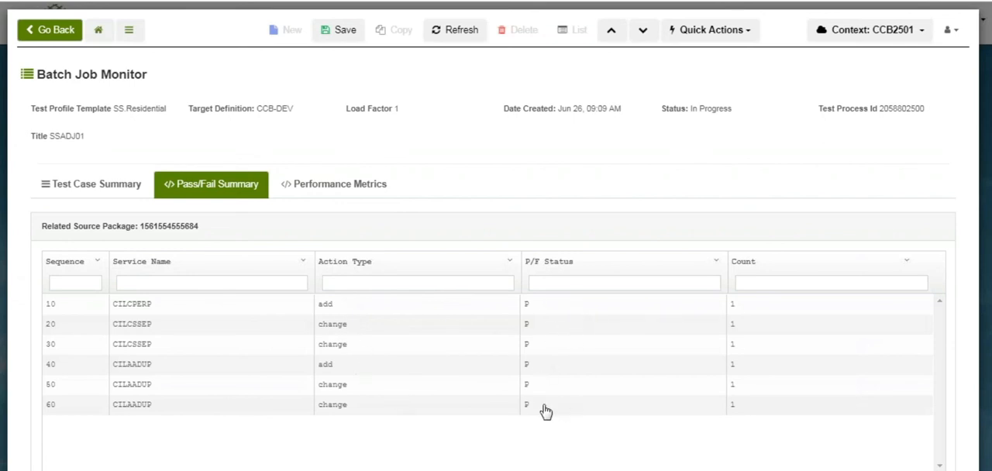
{"action": "left_click", "coordinate": [319, 188]}
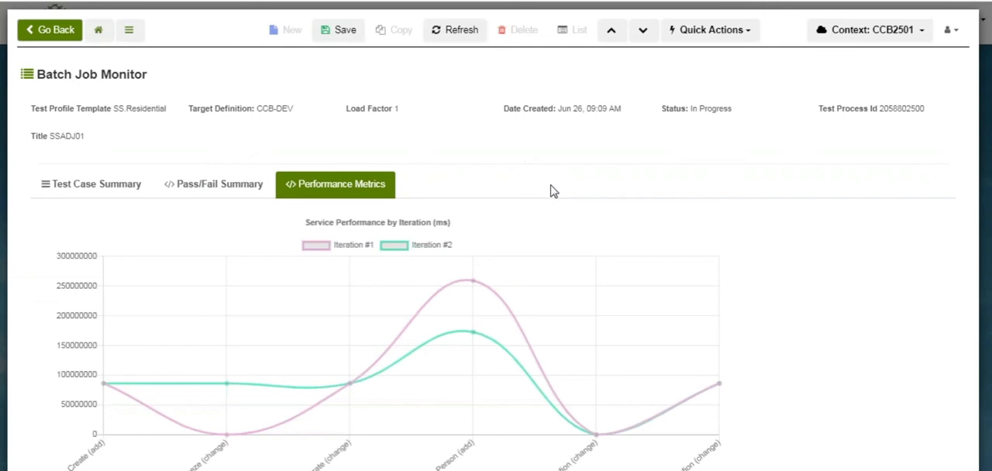